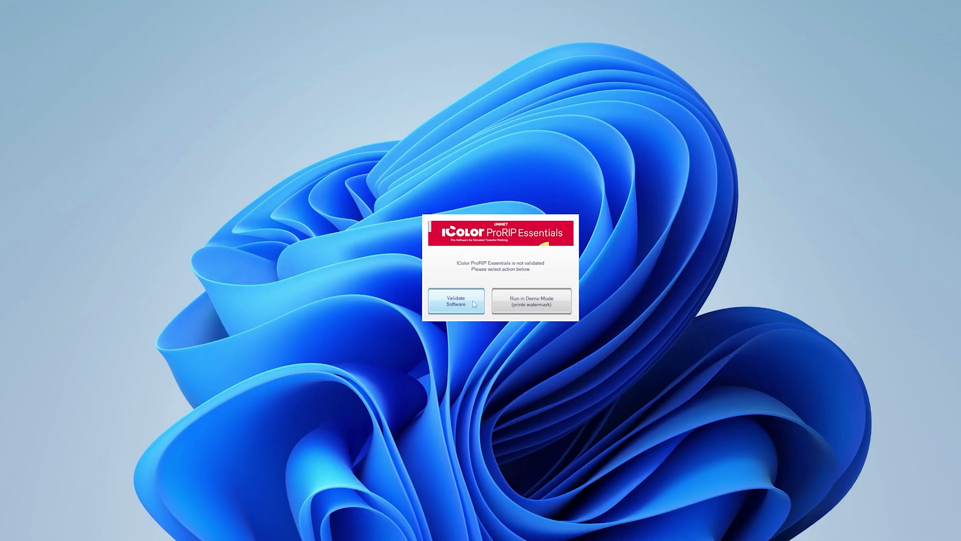
Start the software validation, enter the serial number and open the UNINET IColor validation site
click(474, 303)
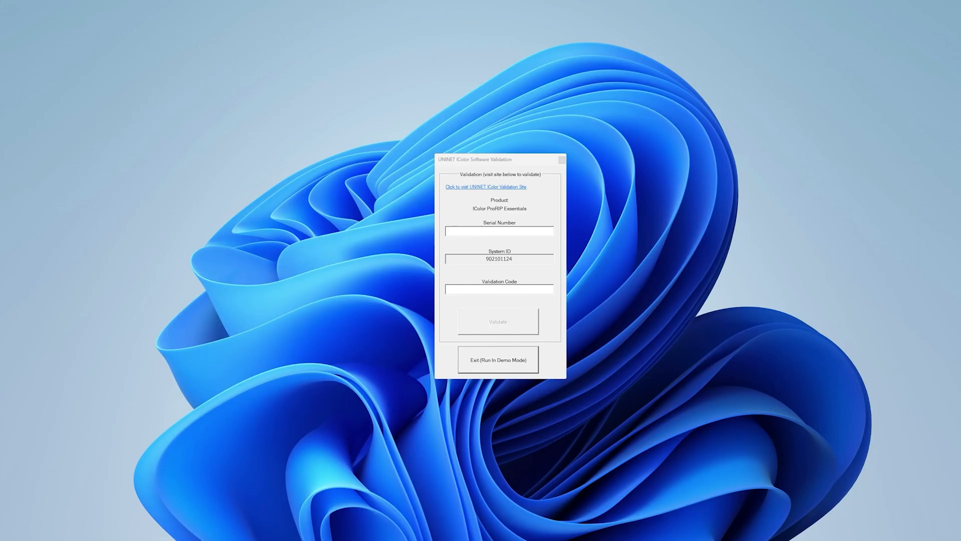
click(491, 233)
key(ctrl+v)
click(501, 187)
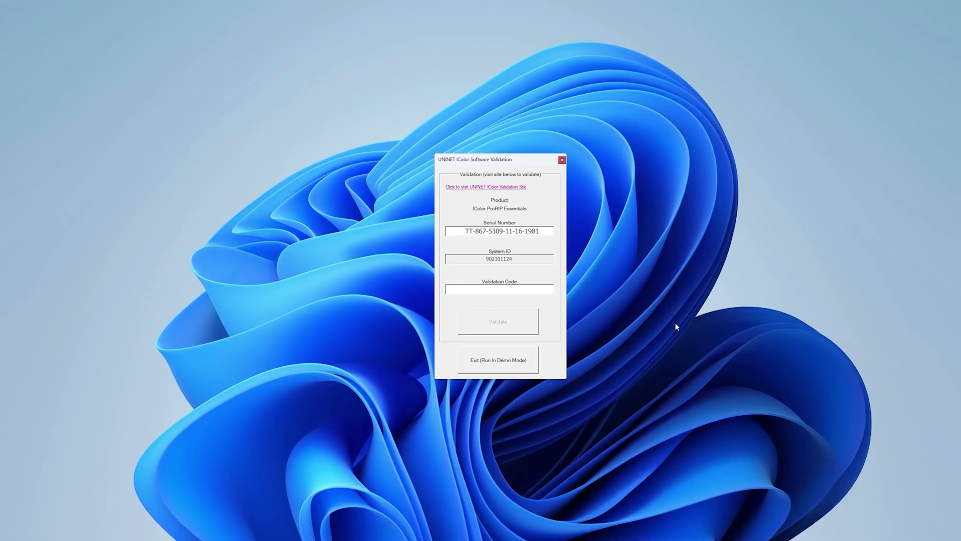
Enter the validation code and validate the IColor ProRIP Essentials software
click(493, 289)
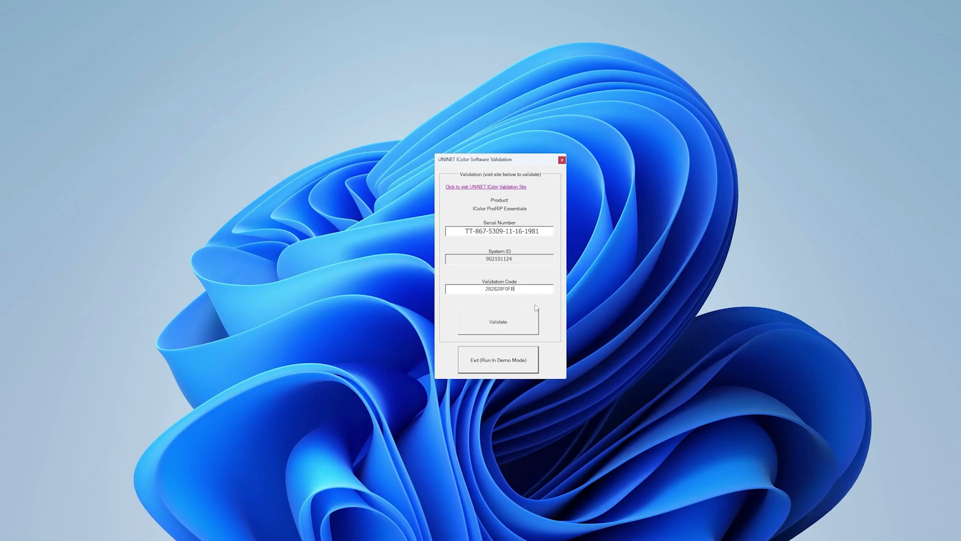
click(504, 319)
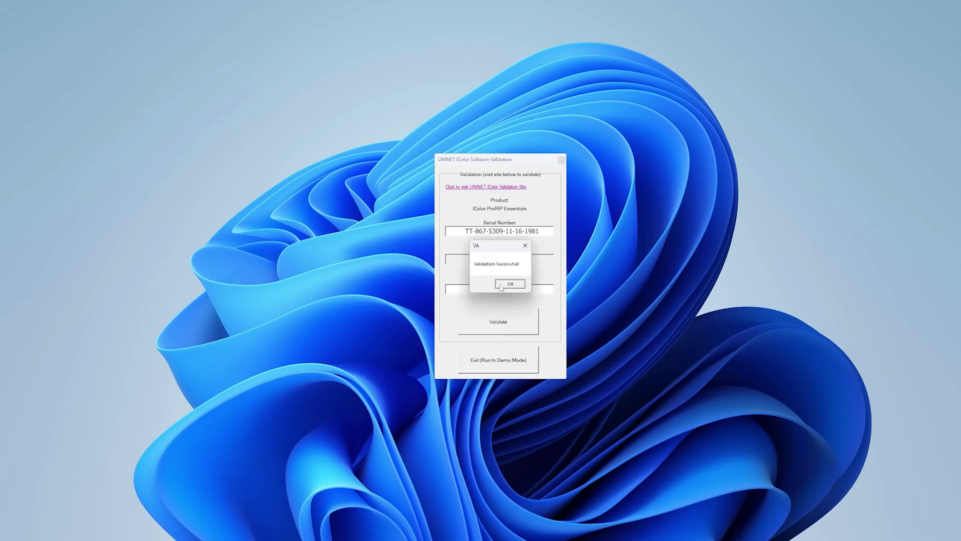
click(508, 284)
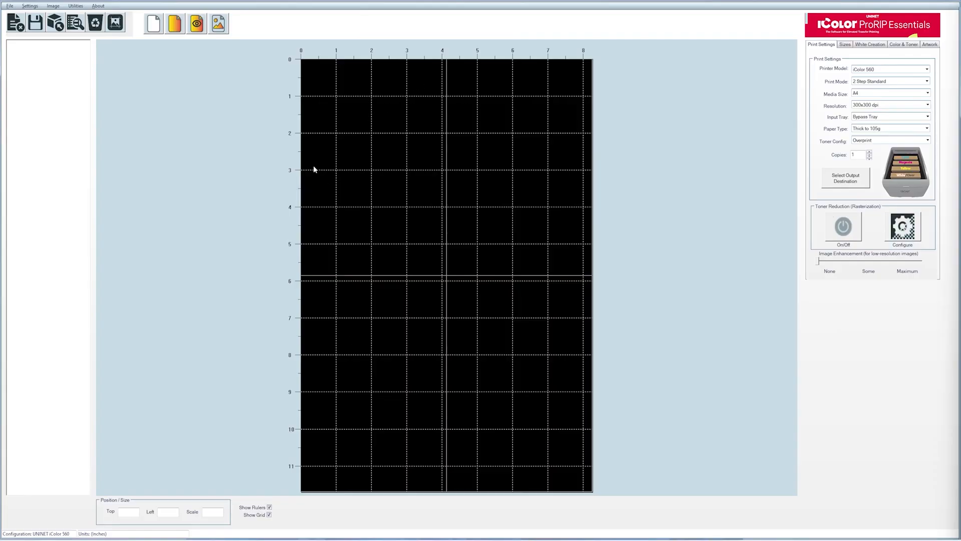
Import the Carnival_iColor_Letter graphic from the SAMPLE_FILES folder
click(55, 25)
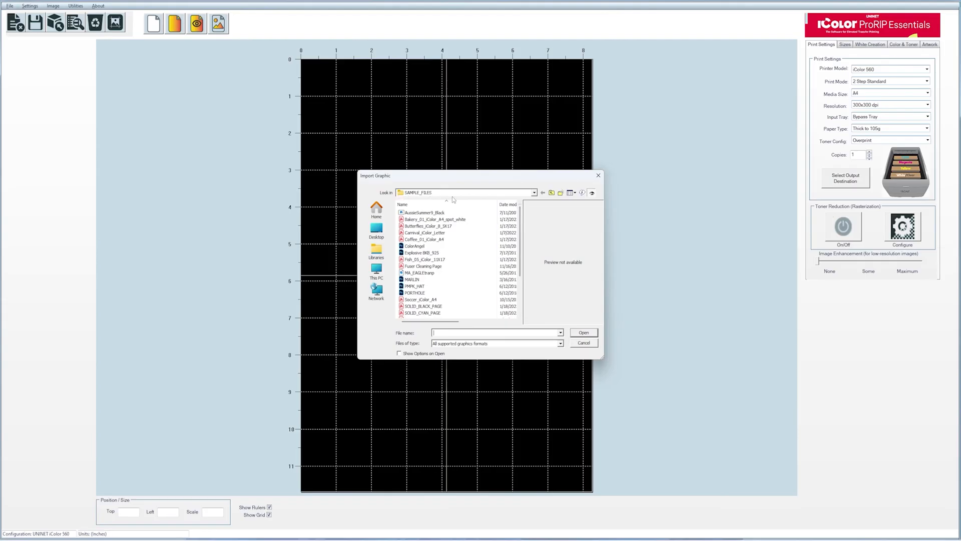
scroll(432, 225, down, 3)
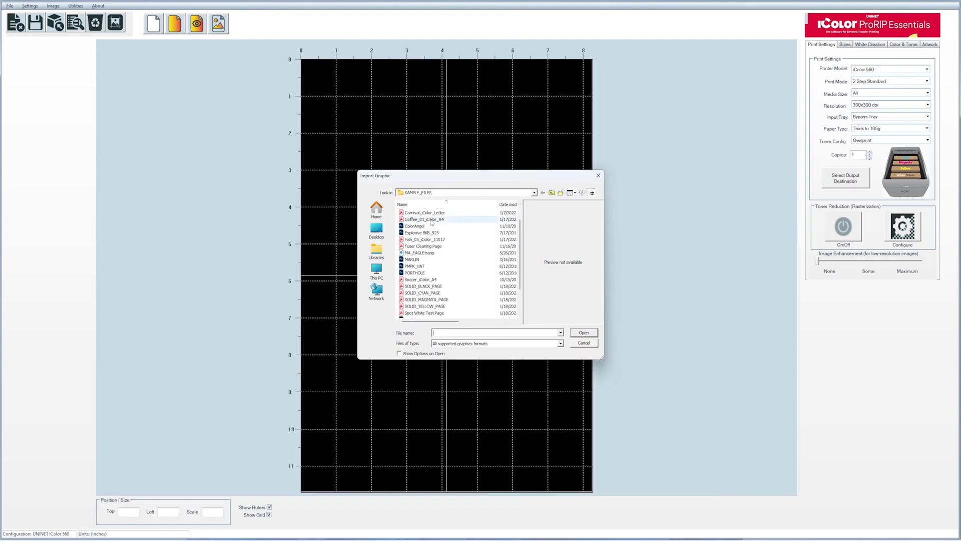
scroll(434, 228, up, 3)
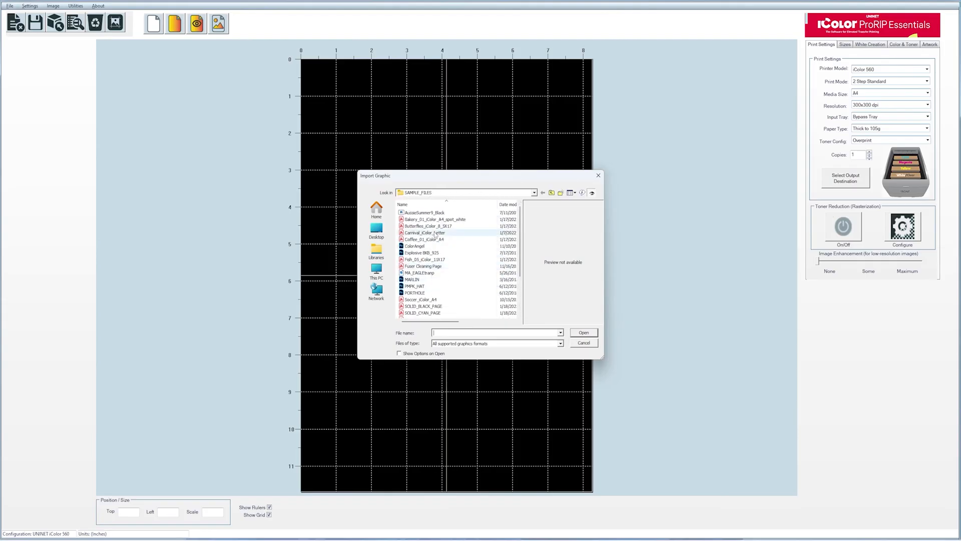
click(435, 233)
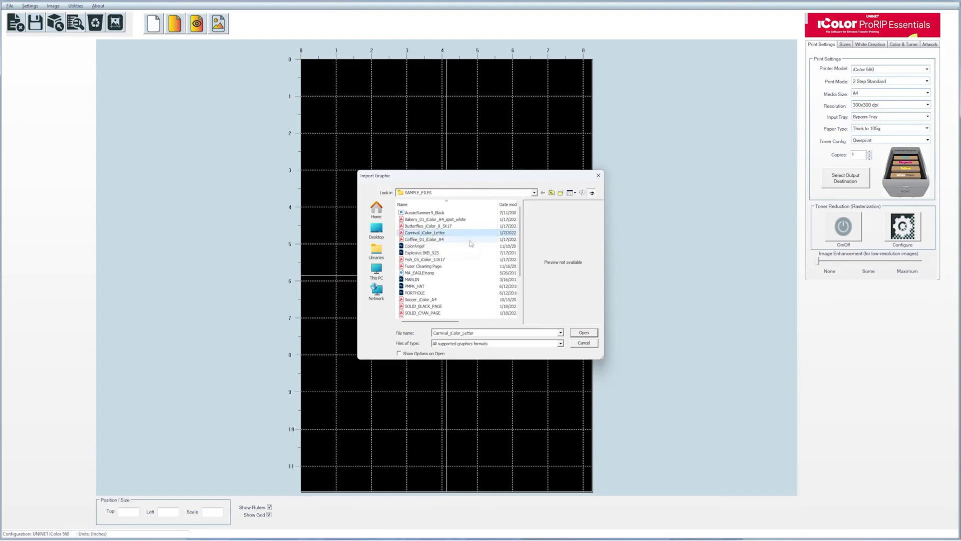
click(586, 333)
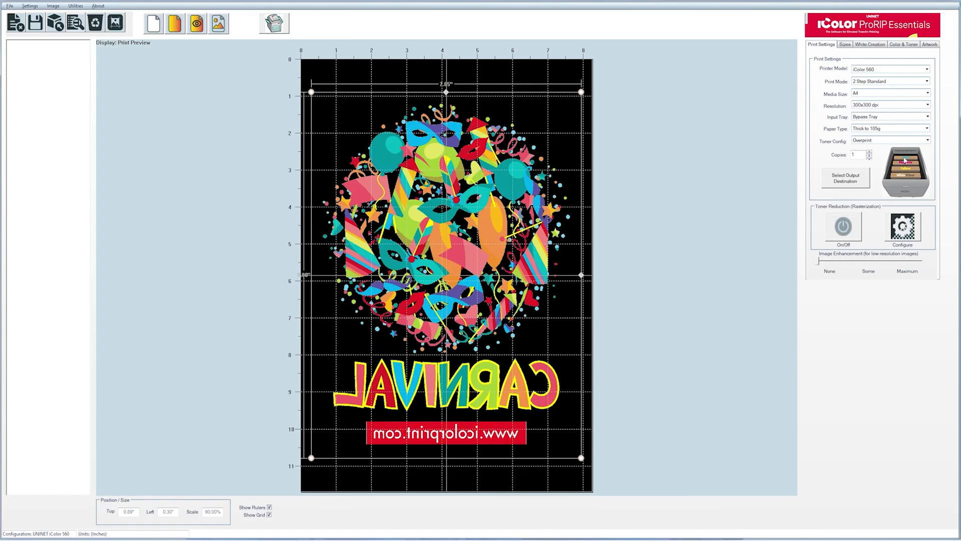
Try the CMYK and Underprint toner configurations, check the print modes offered for Underprint, and return to Overprint
click(928, 143)
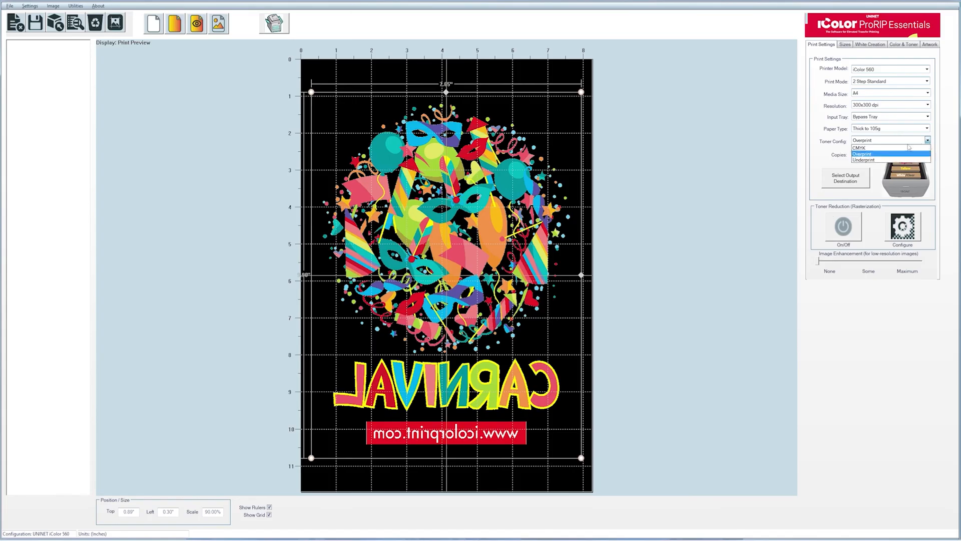
click(871, 149)
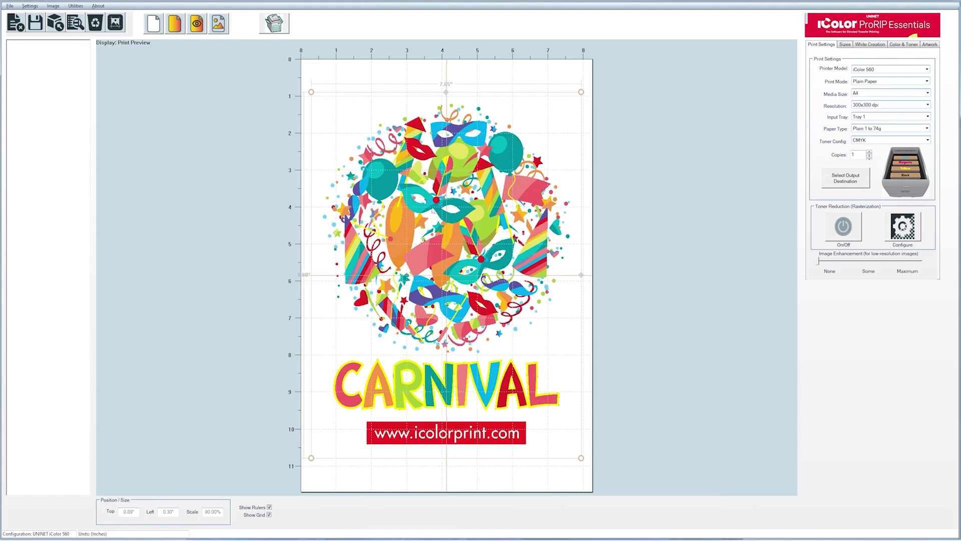
click(927, 140)
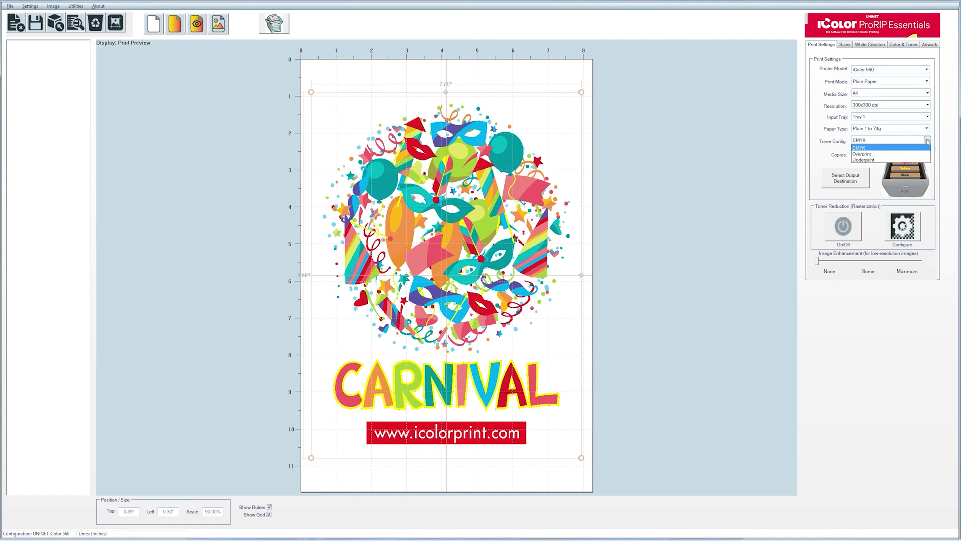
click(879, 160)
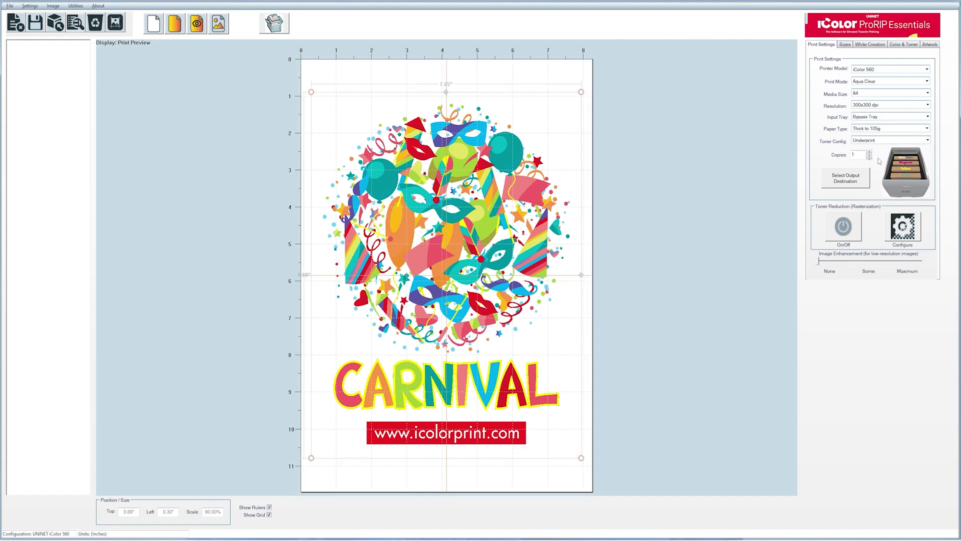
click(876, 83)
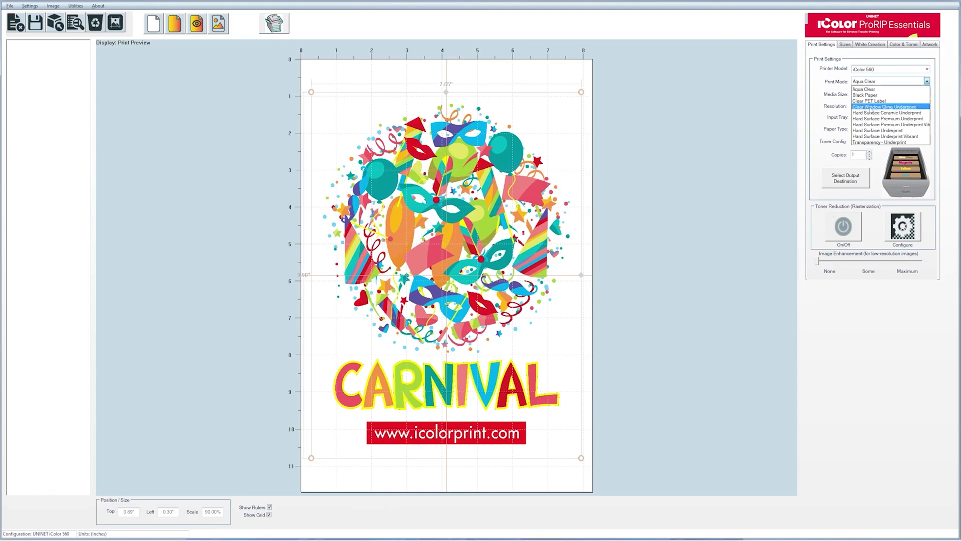
click(820, 114)
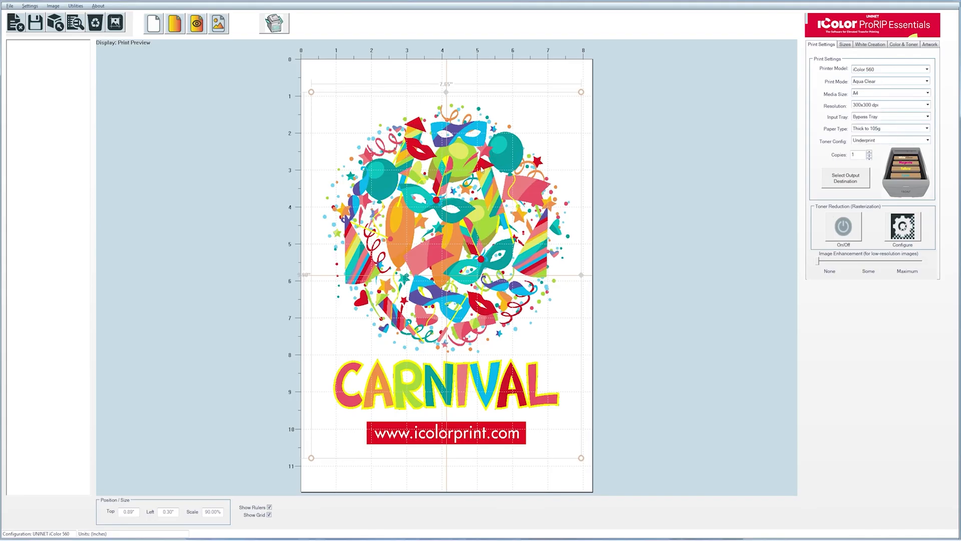
click(927, 140)
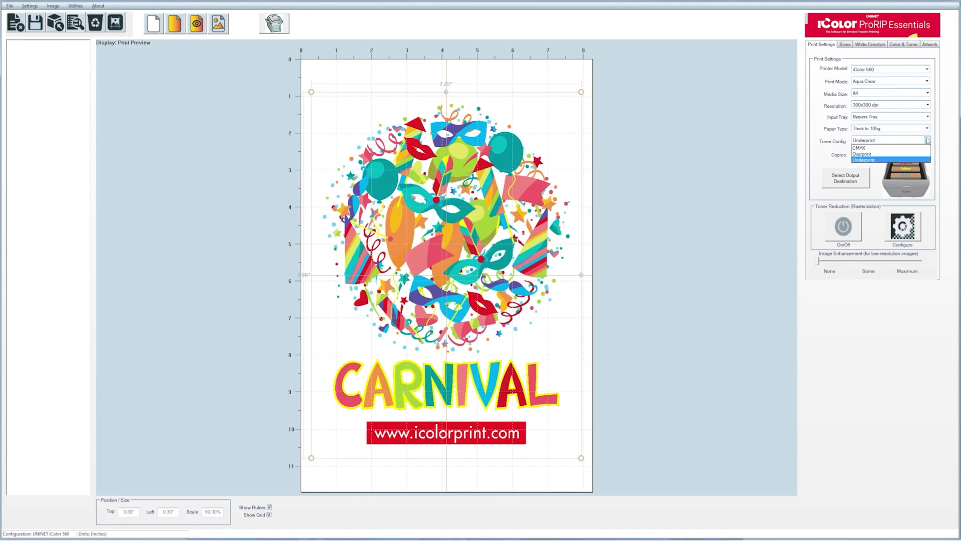
click(857, 154)
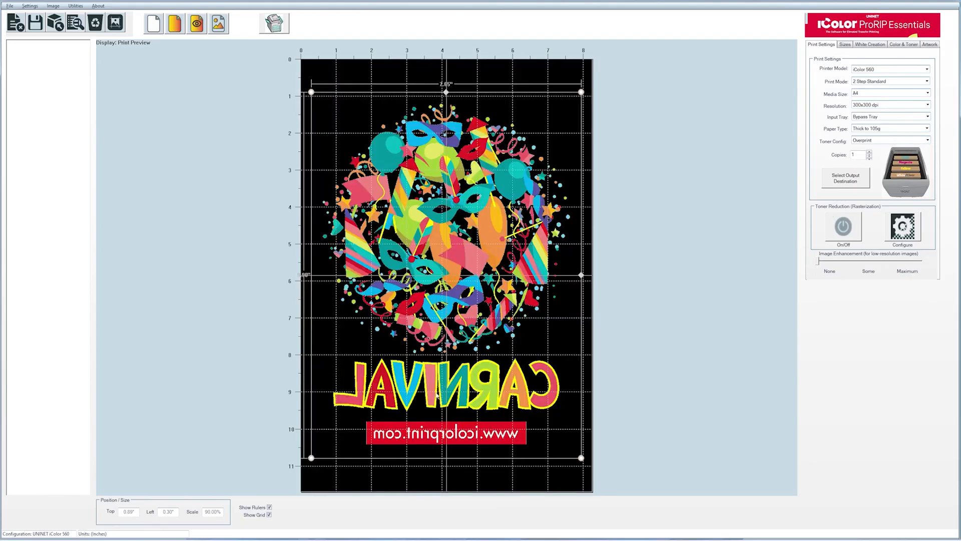
Preview the artwork with the CMYK and Underprint toner configurations once more, ending on Overprint
click(914, 141)
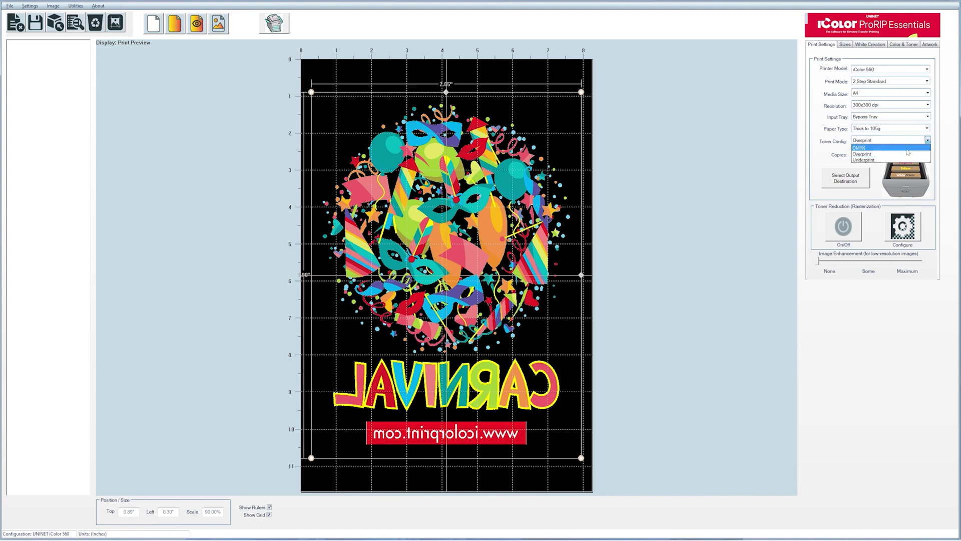
click(927, 141)
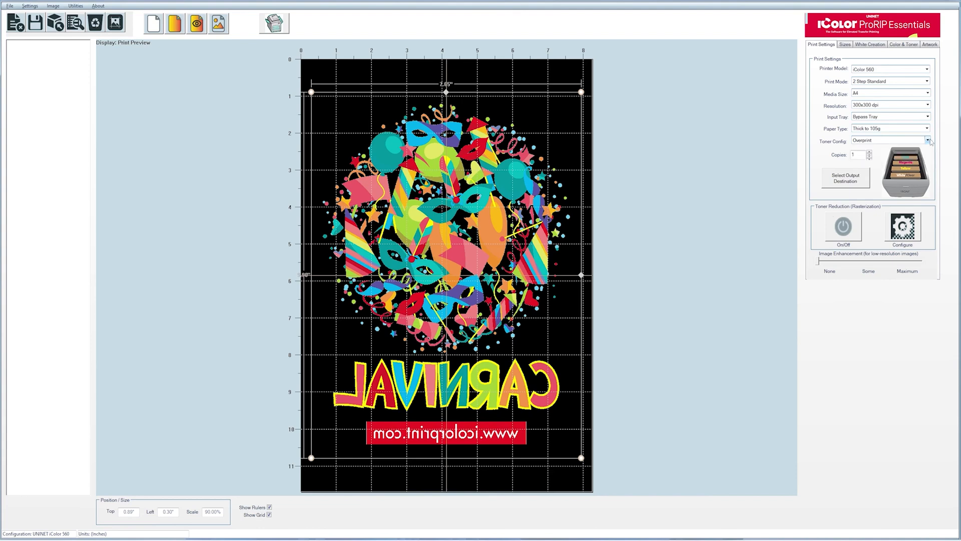
click(905, 141)
click(903, 151)
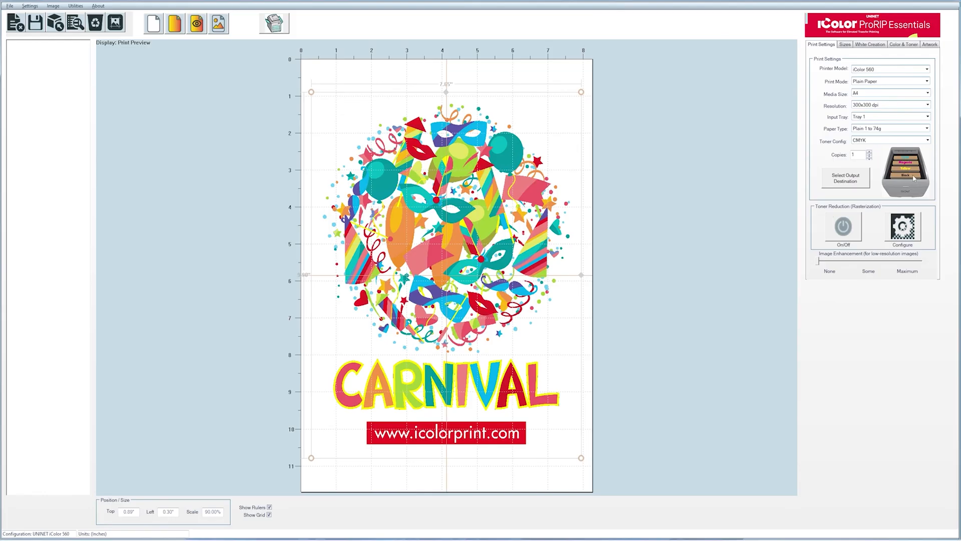
click(892, 143)
click(892, 161)
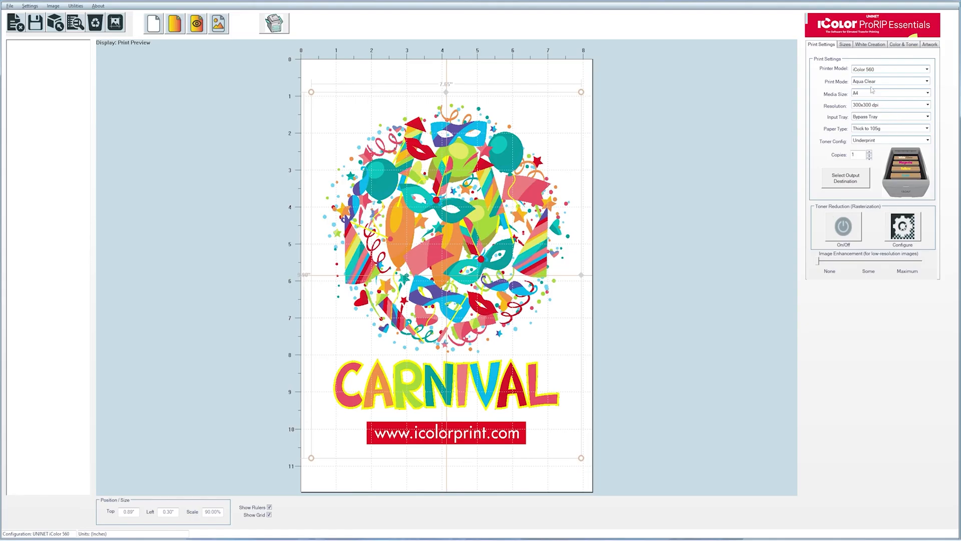
click(881, 141)
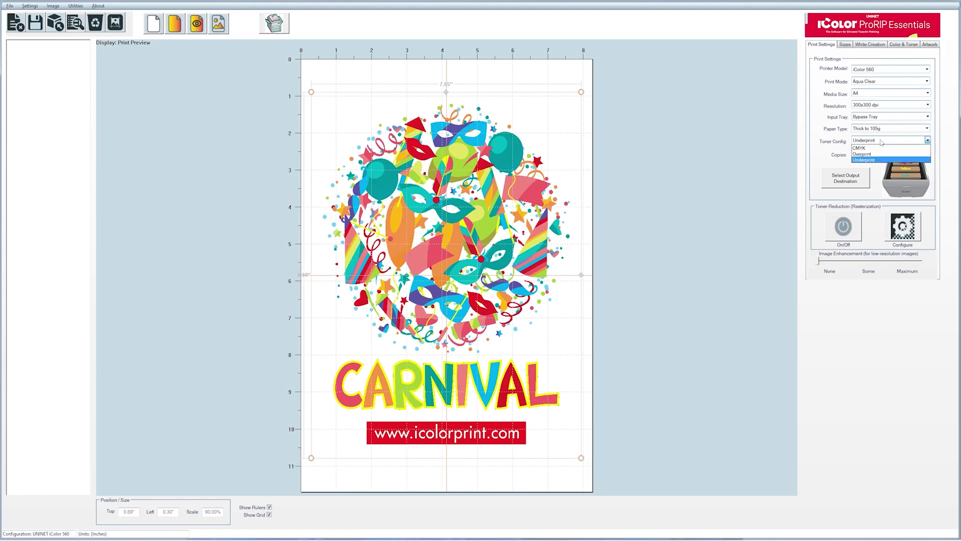
click(872, 155)
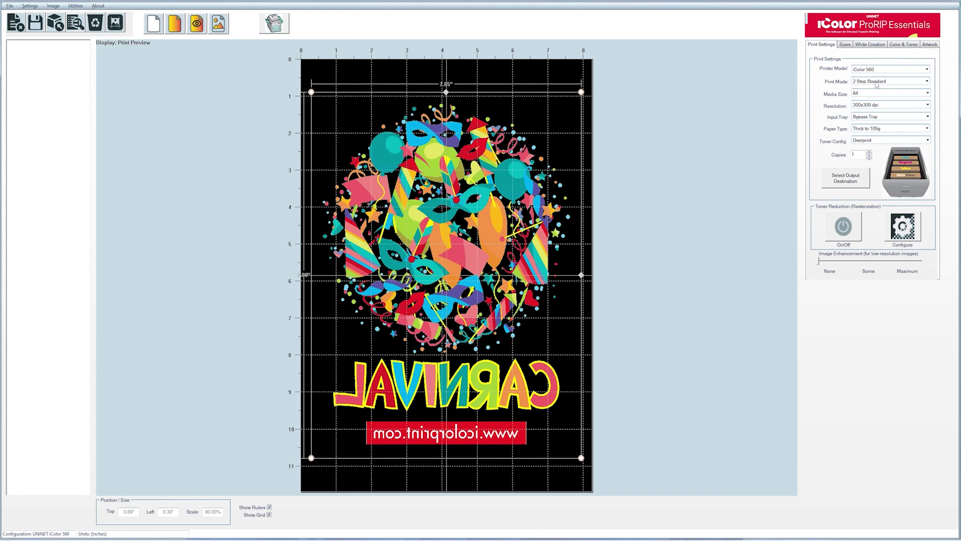
Set the print mode to 2 Step Select with A4 media at 300x300 dpi
click(876, 82)
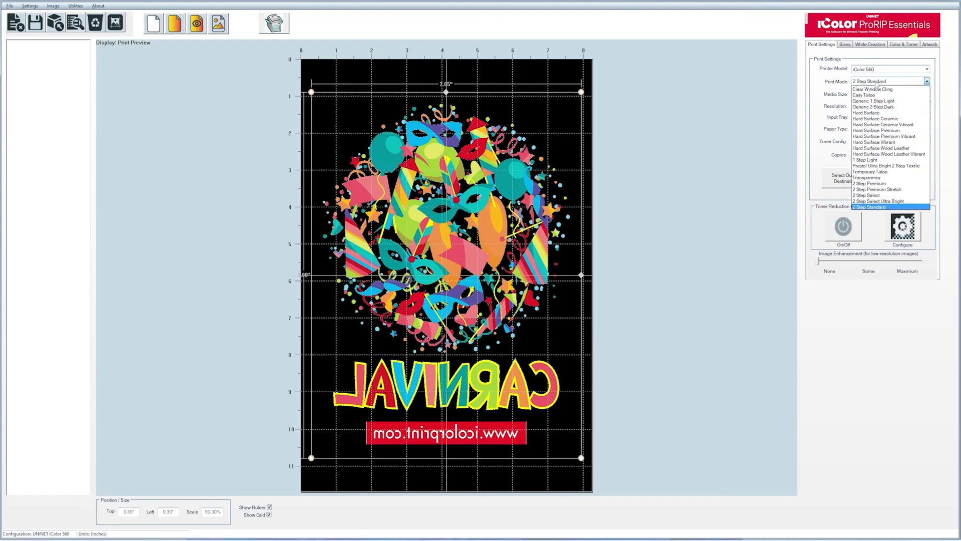
click(891, 195)
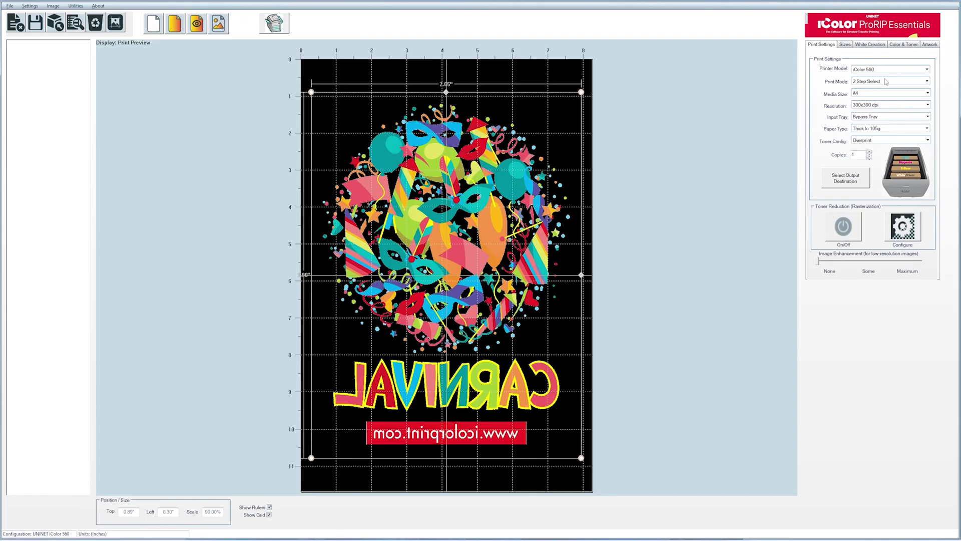
click(871, 94)
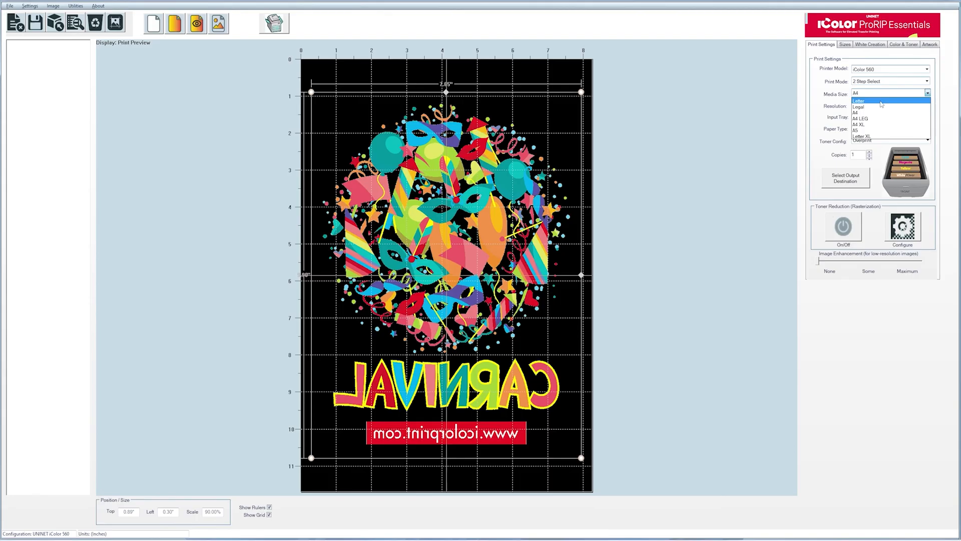
click(877, 112)
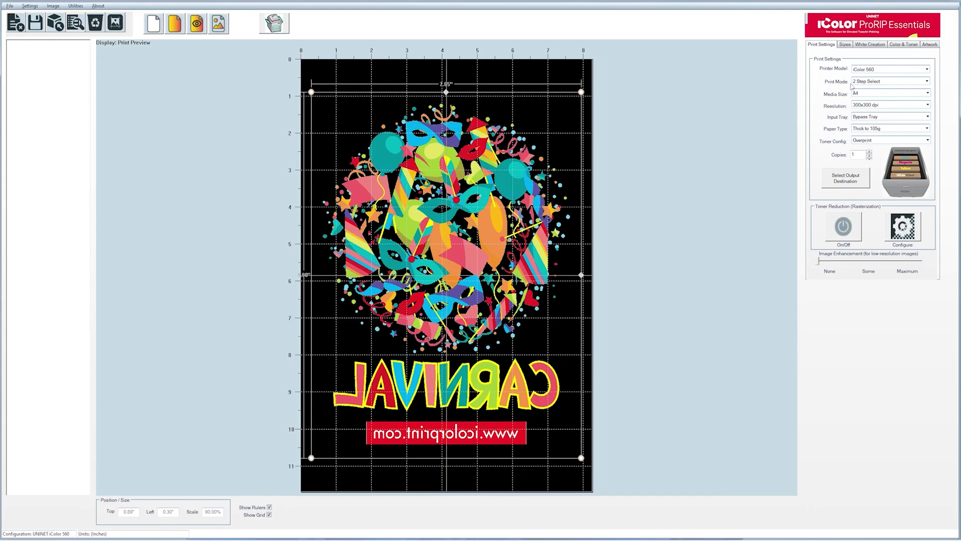
click(879, 106)
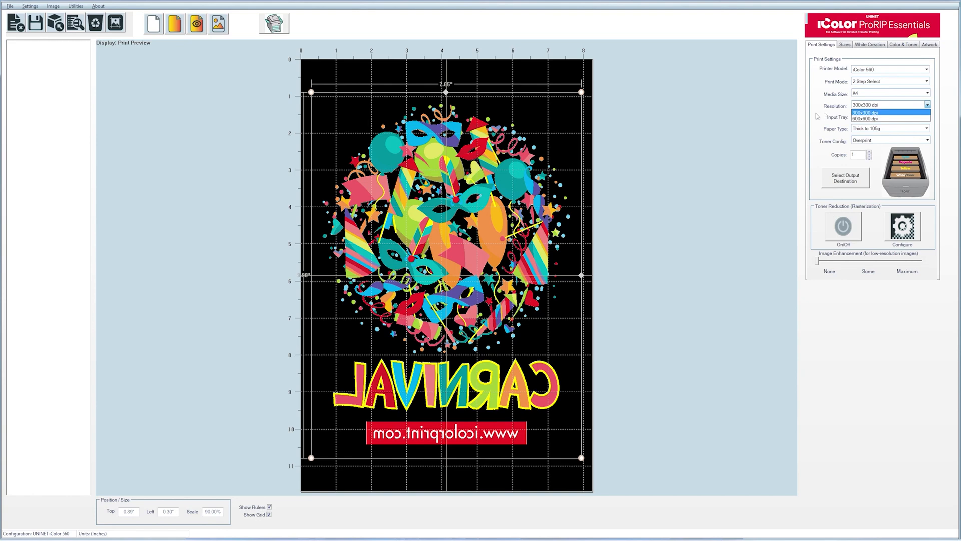
click(861, 108)
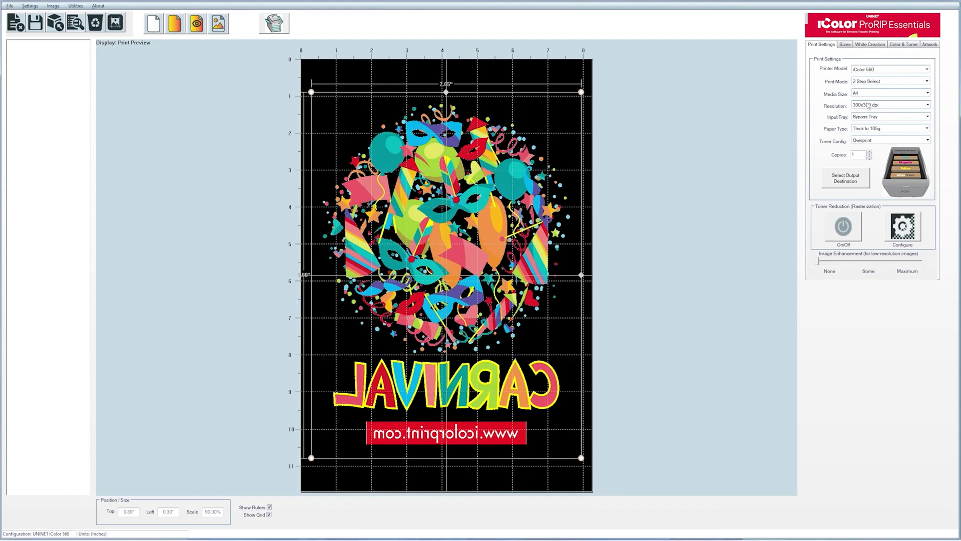
Switch the toner configuration to CMYK and back to Overprint
click(872, 140)
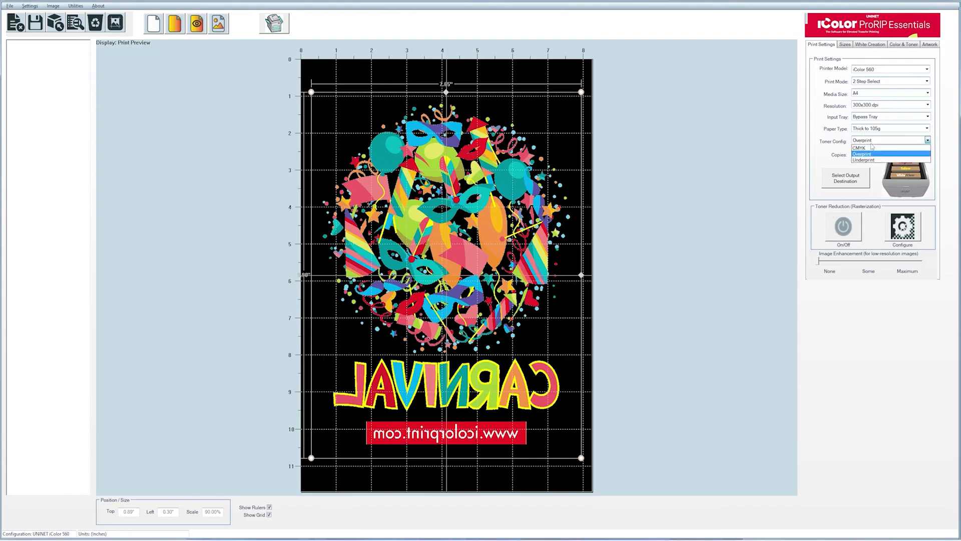
click(868, 148)
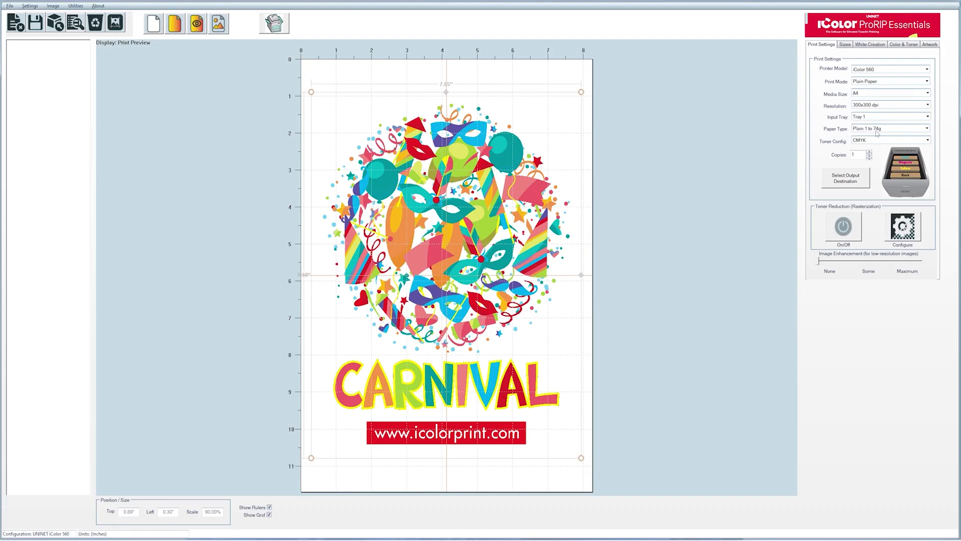
click(877, 141)
click(876, 152)
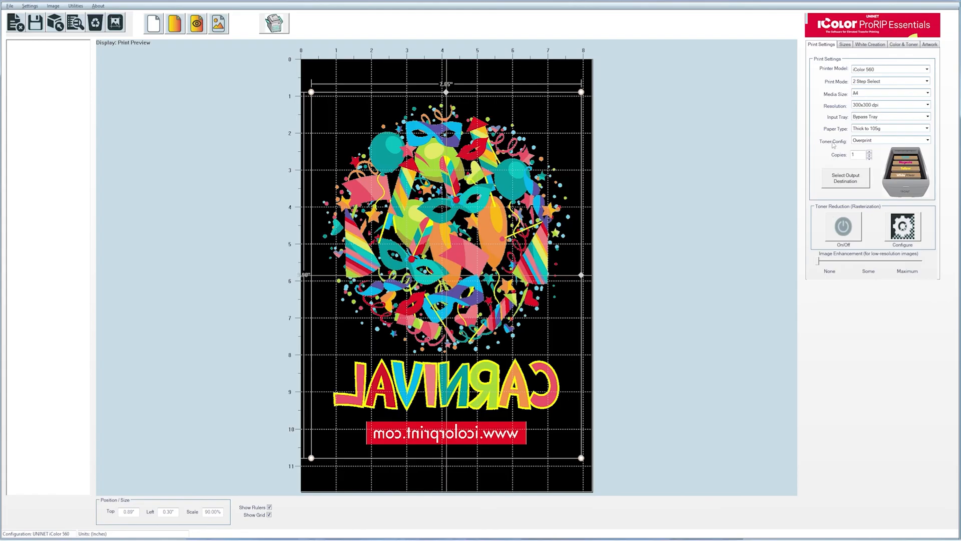
click(894, 141)
click(886, 151)
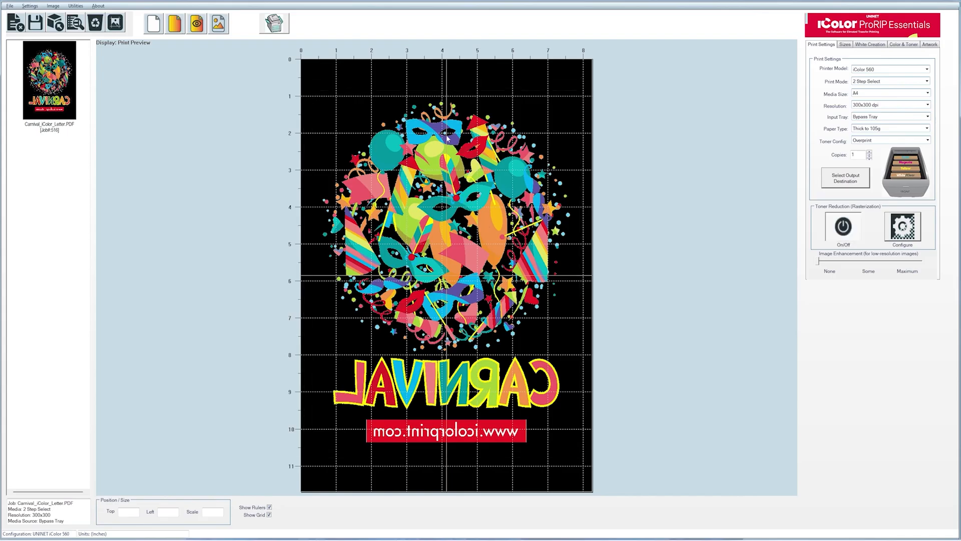
Import the halftone PNG from the art examples folder as a new print job
click(55, 24)
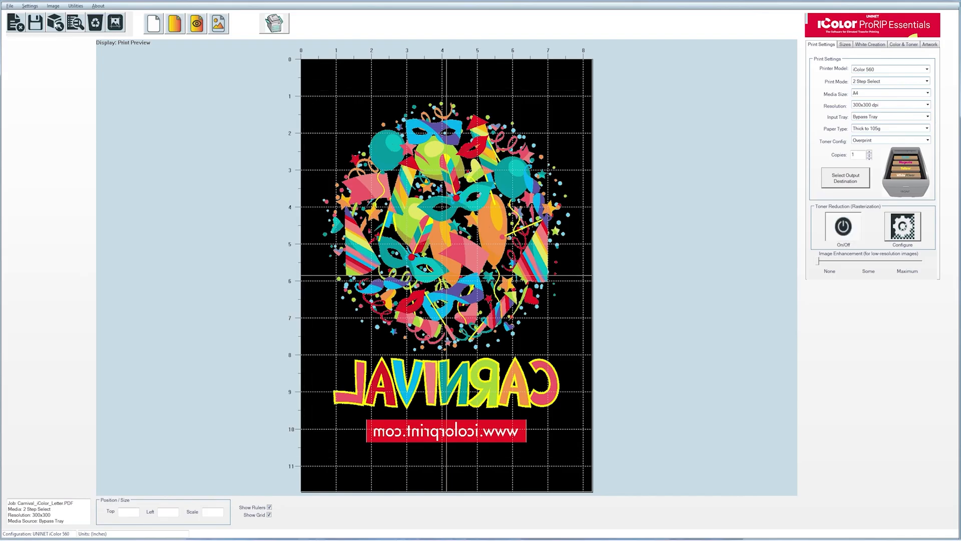
double_click(428, 212)
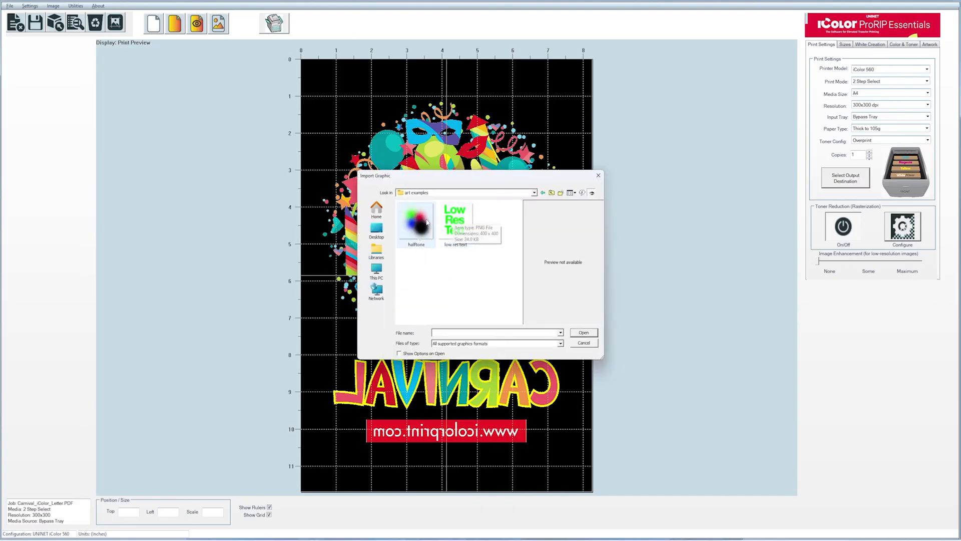
double_click(411, 224)
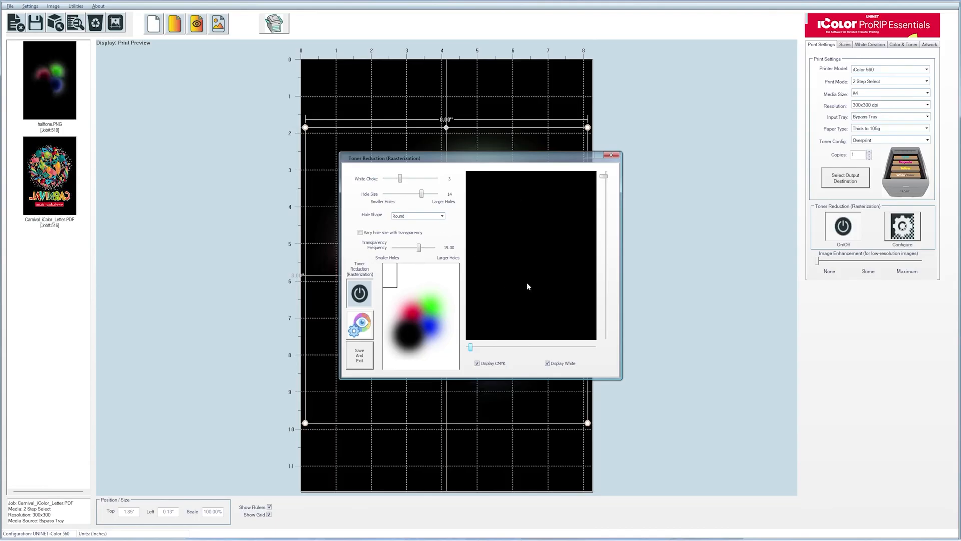
Inspect the red area of the halftone artwork in the Toner Reduction preview and move the dialog clear of the artwork
click(424, 302)
click(400, 299)
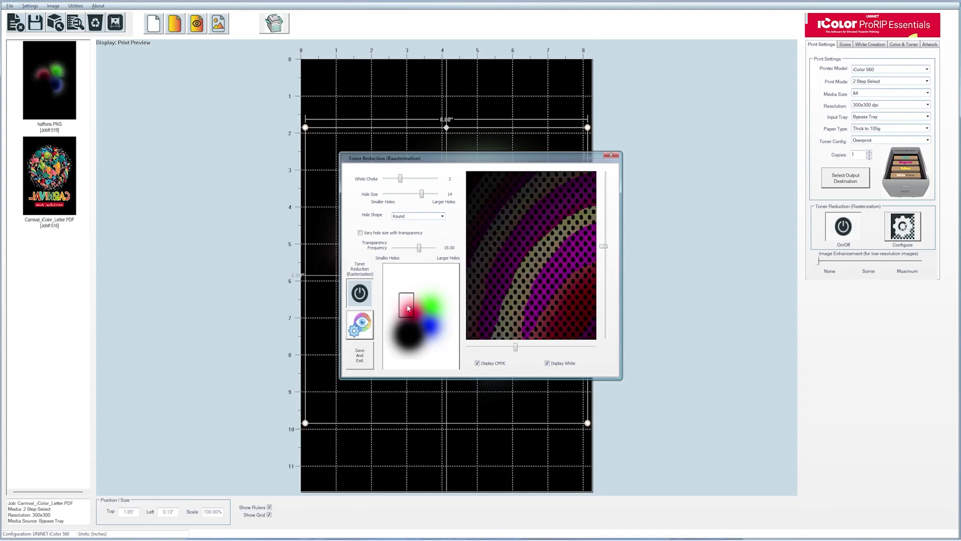
mouse_move(400, 297)
mouse_down()
mouse_move(392, 290)
mouse_move(408, 308)
mouse_move(400, 290)
mouse_up()
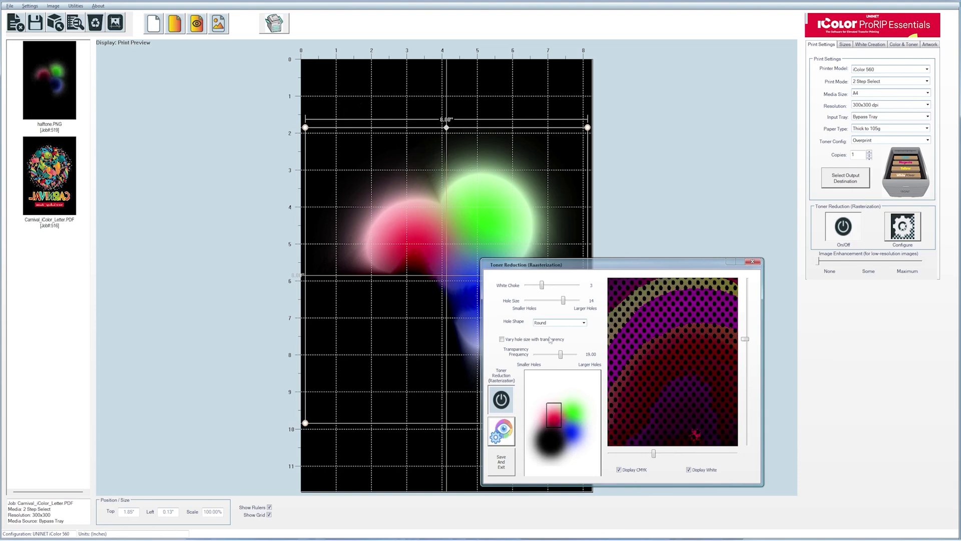
drag(634, 262, 757, 174)
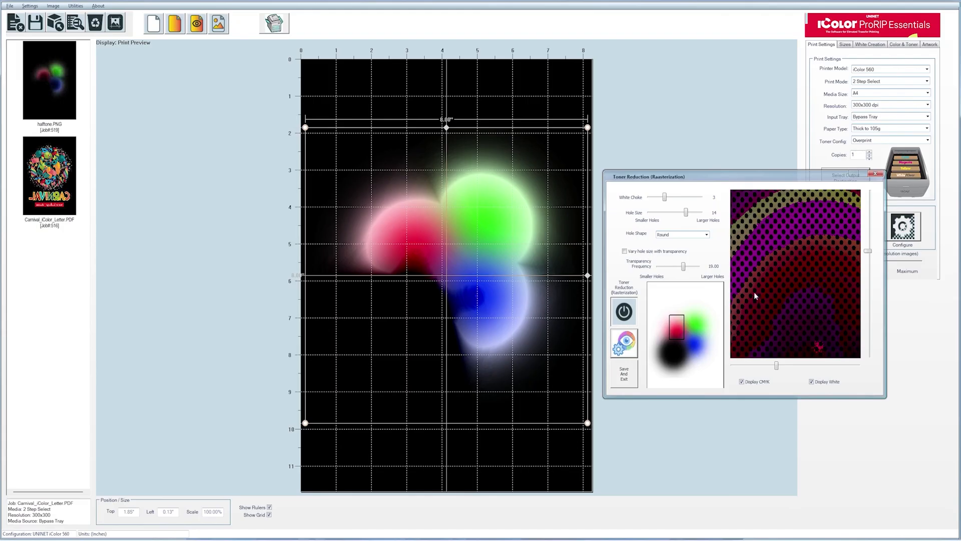
Turn on varying hole size with transparency, examine the halftone's faded edges in the preview, and close the Toner Reduction dialog
click(625, 251)
click(623, 347)
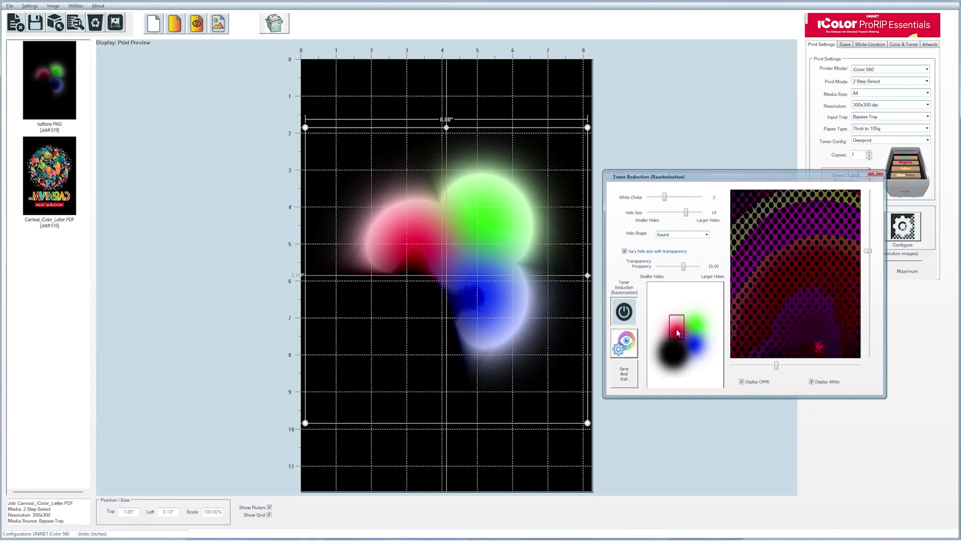
drag(671, 318, 673, 324)
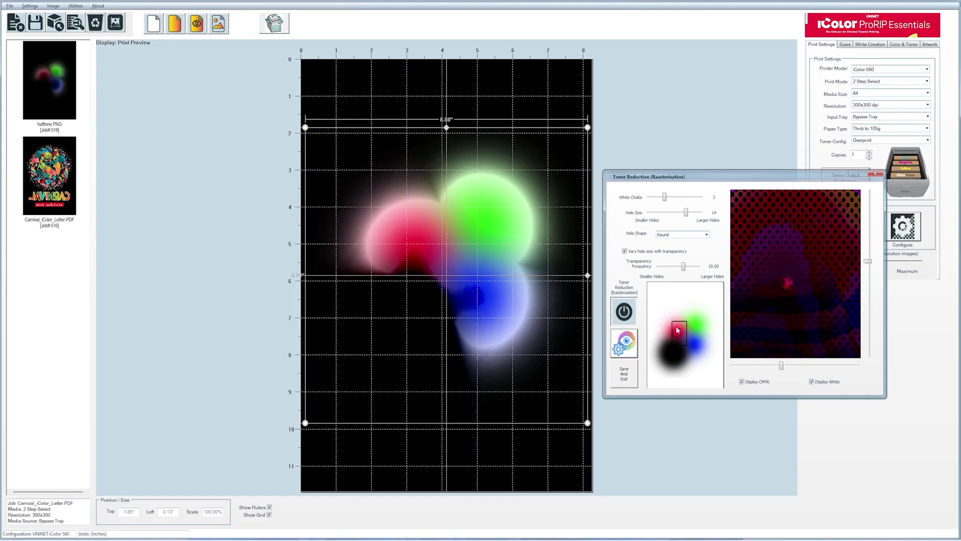
drag(673, 324, 661, 311)
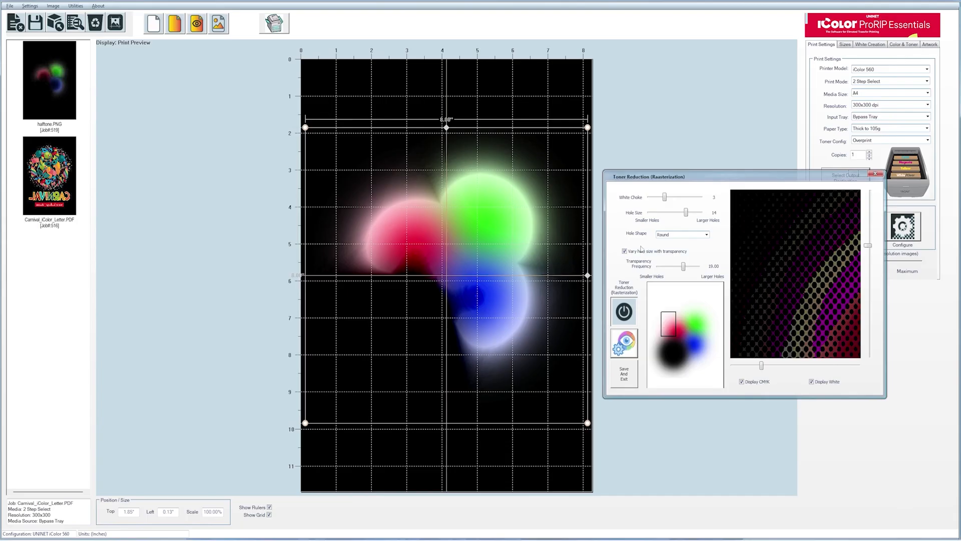
mouse_move(662, 315)
mouse_down()
mouse_move(672, 326)
mouse_move(662, 311)
mouse_up()
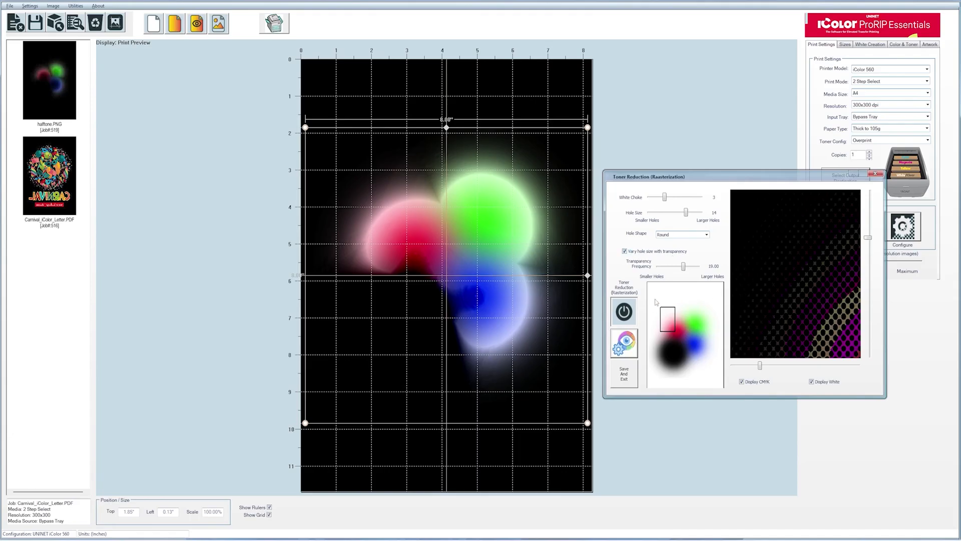
click(875, 173)
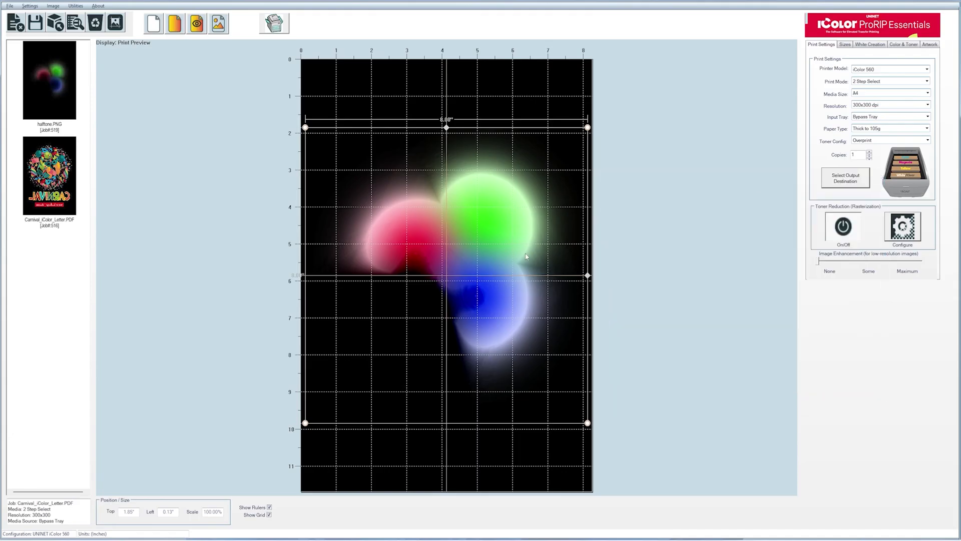
Import the low res text PNG from the art examples folder and select it on the page
click(57, 27)
click(455, 222)
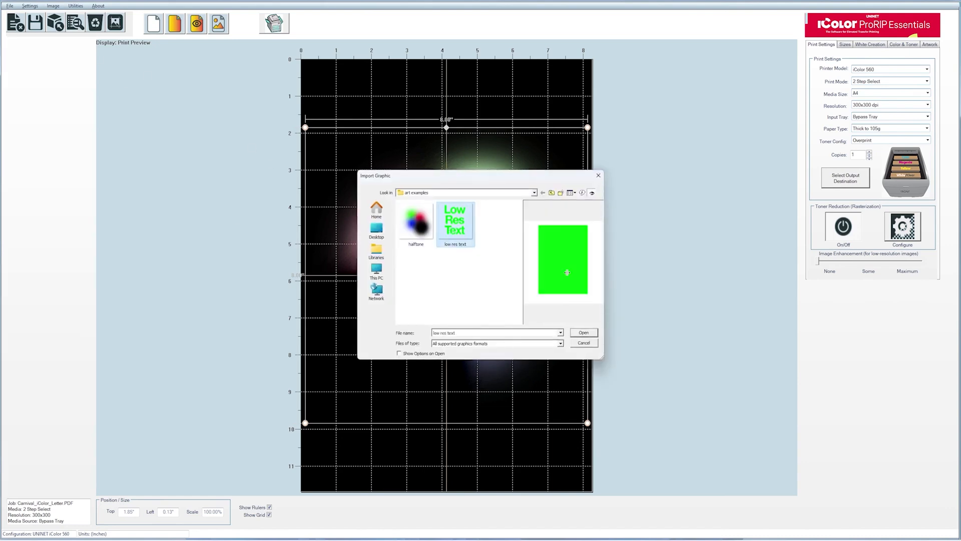
click(584, 333)
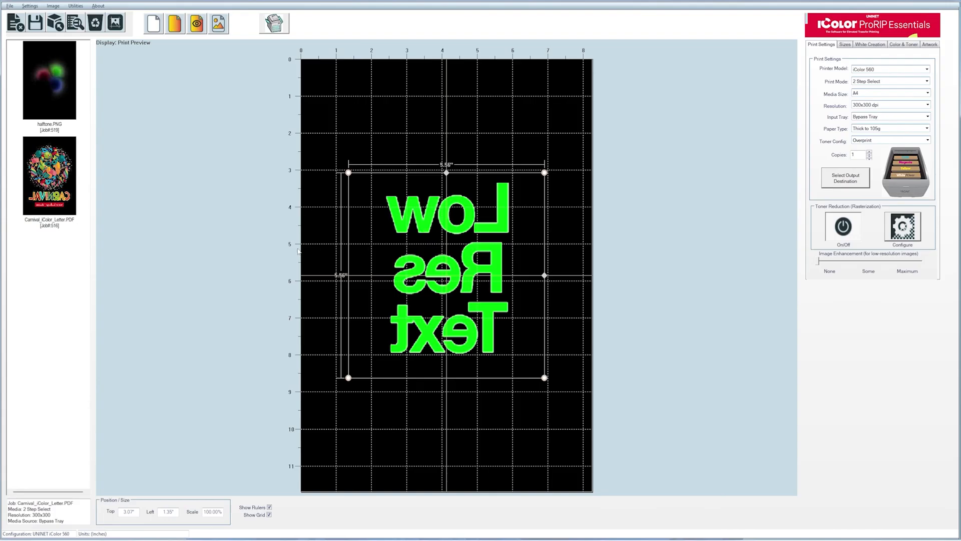
click(659, 309)
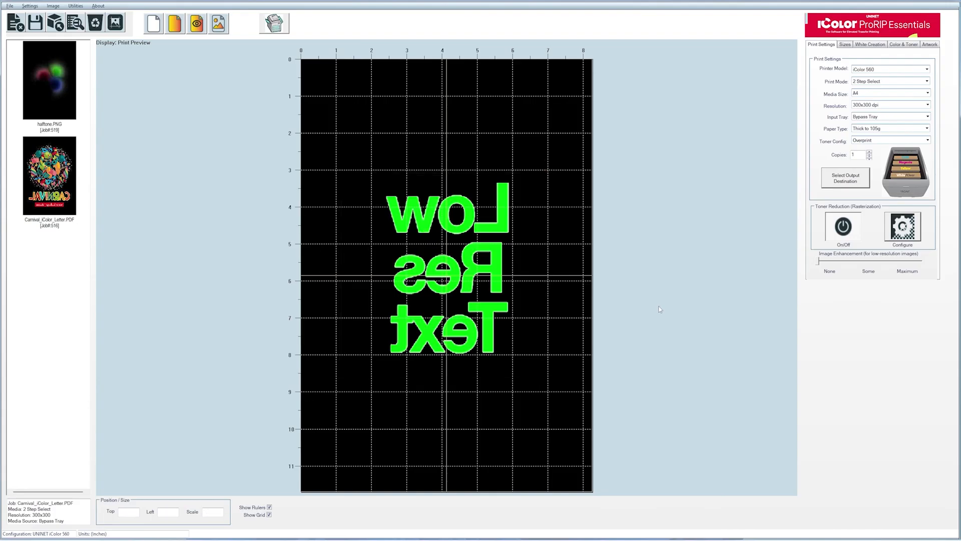
click(523, 326)
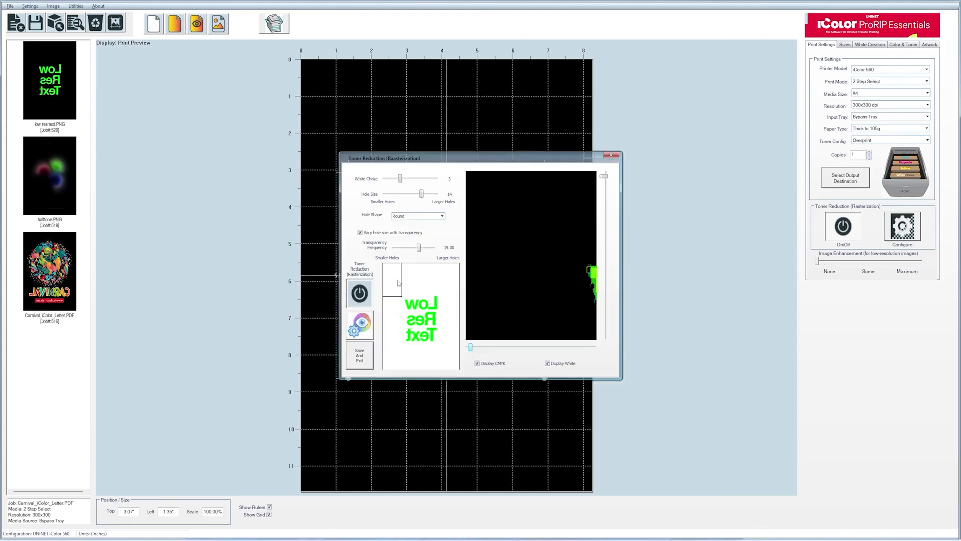
Compare the low res text's edges with toner reduction off and on, turn off varying hole size with transparency, and close the dialog
drag(398, 282, 395, 275)
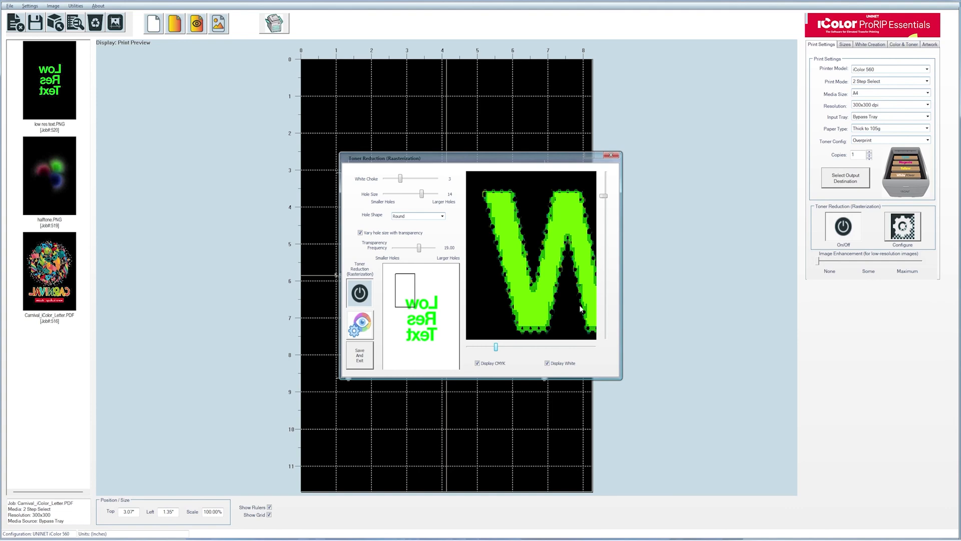
click(360, 294)
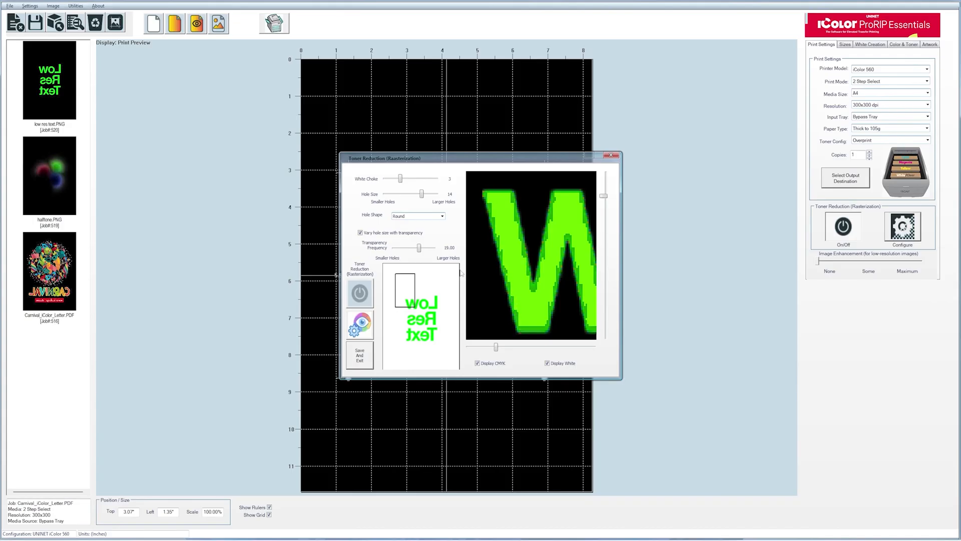
click(361, 290)
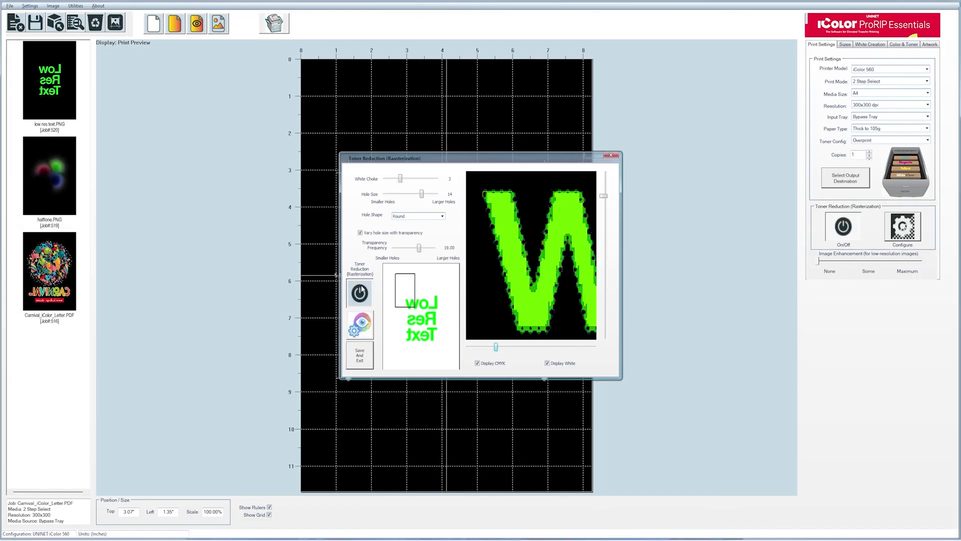
click(361, 233)
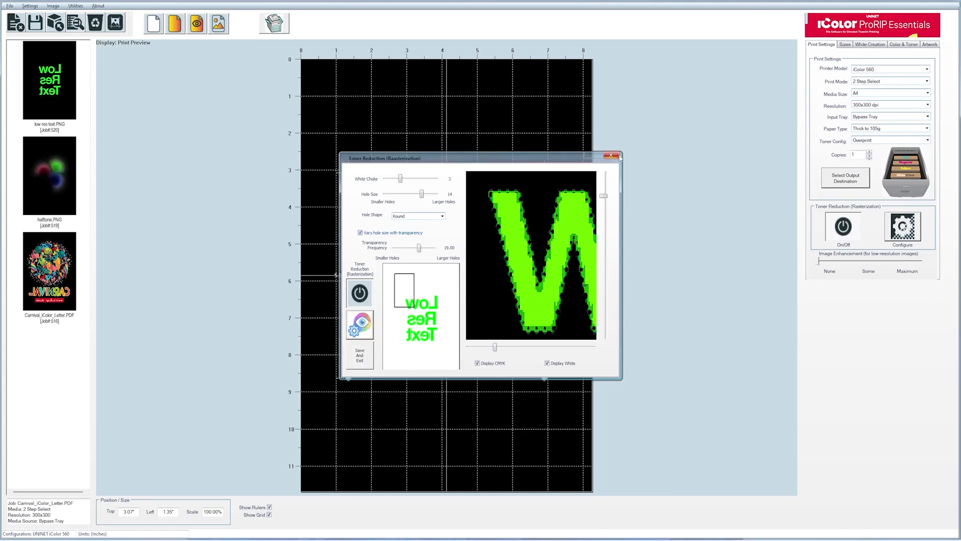
click(618, 156)
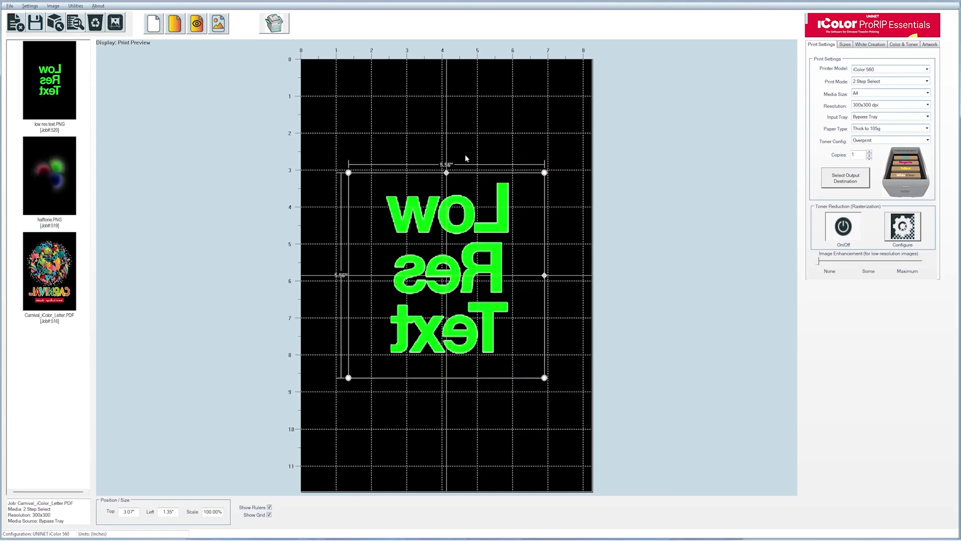
Open the toner reduction configuration for the Carnival artwork and inspect the hole pattern across its centre
click(60, 268)
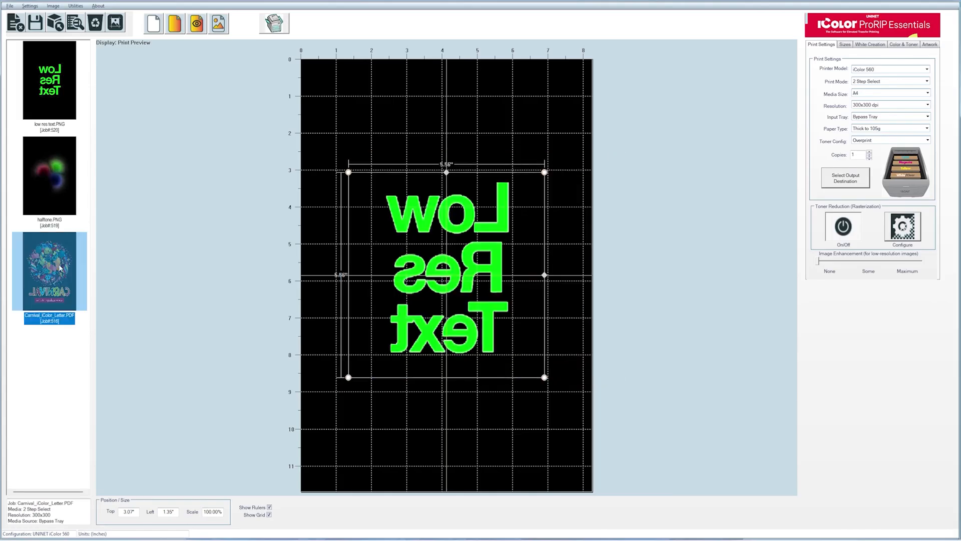
click(902, 226)
drag(682, 181, 757, 172)
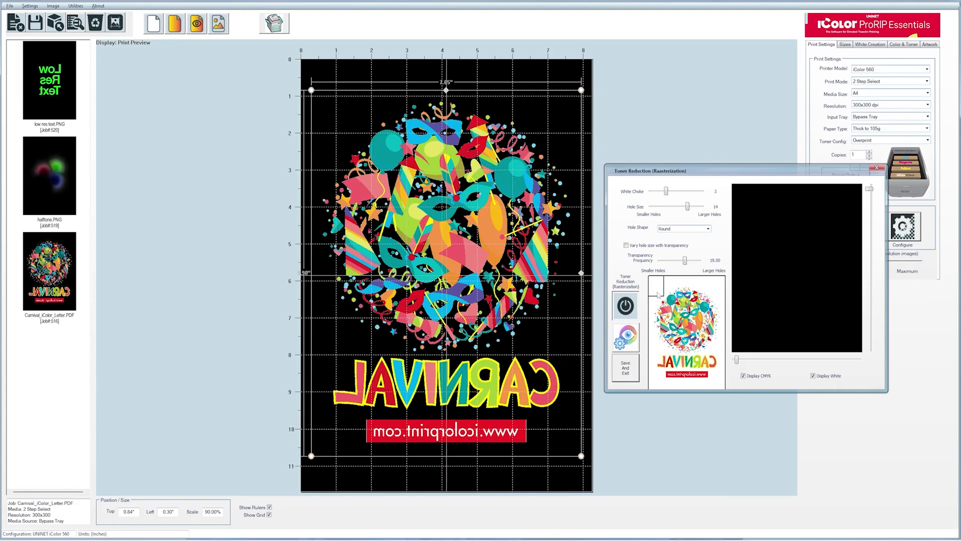
drag(659, 295, 678, 320)
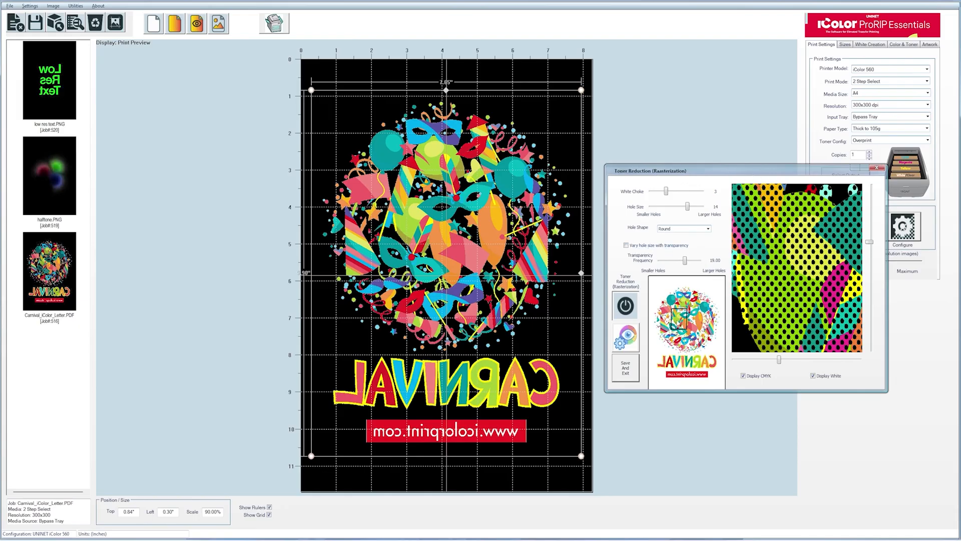
drag(679, 319, 684, 328)
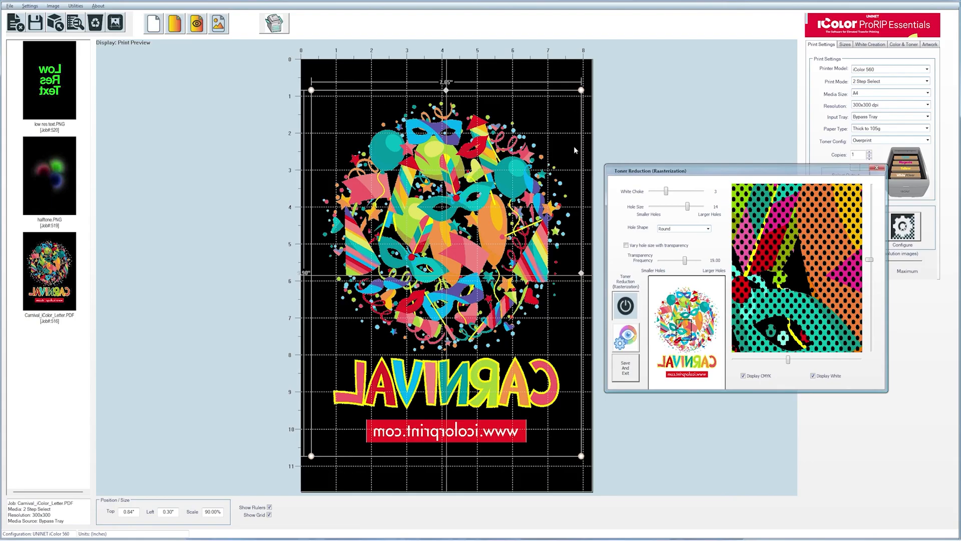
Check the available hole shapes, keep Round, and examine a neighbouring area of the Carnival artwork in the preview
click(677, 229)
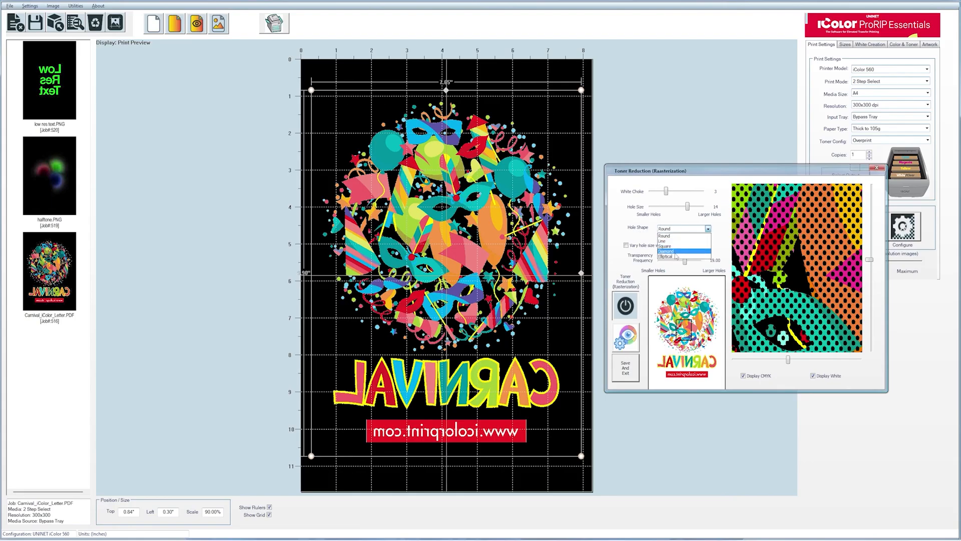
click(669, 235)
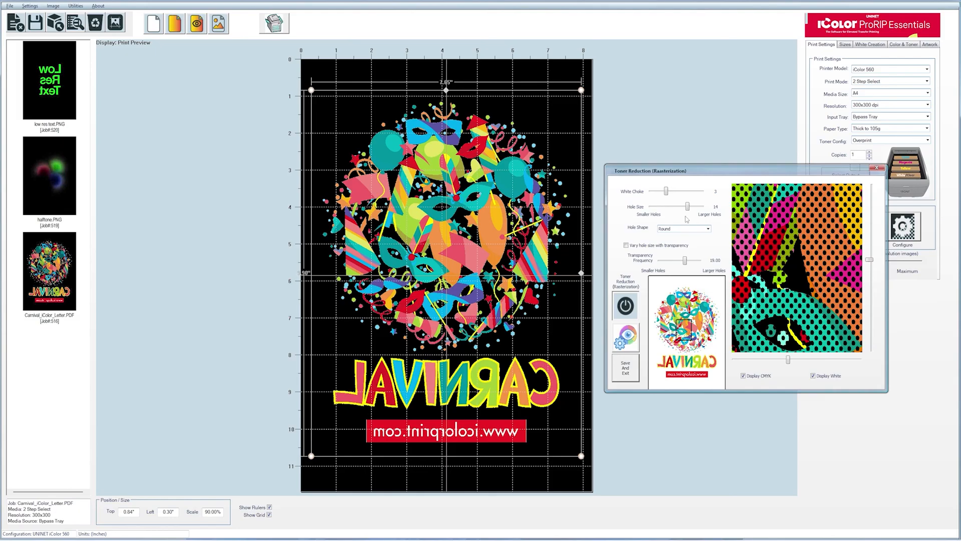
mouse_move(688, 208)
mouse_down()
mouse_move(697, 208)
mouse_move(674, 208)
mouse_move(687, 208)
mouse_up()
mouse_move(684, 330)
mouse_down()
mouse_move(693, 335)
mouse_move(689, 324)
mouse_up()
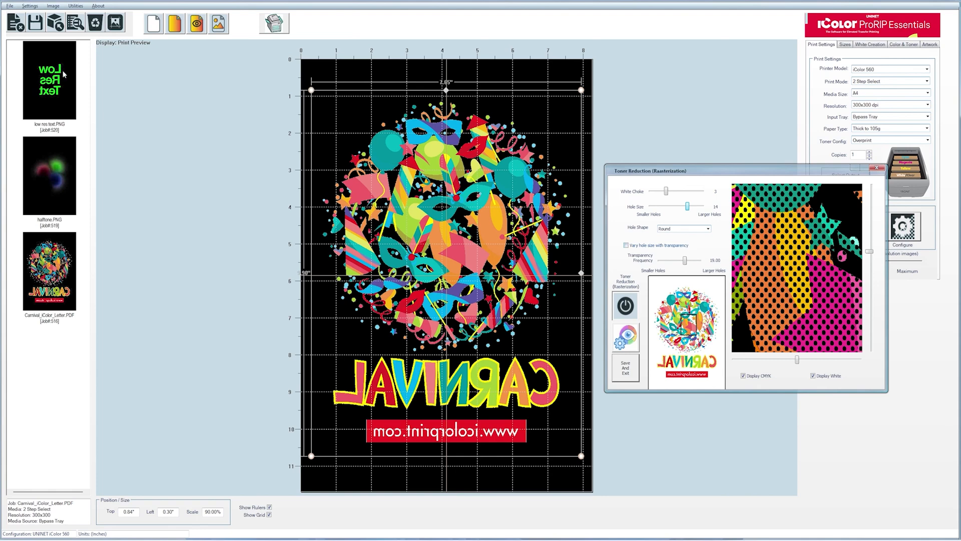
Try a smaller hole size on the Carnival artwork, restore it to 14, and refresh the toner reduction preview
drag(742, 163, 696, 179)
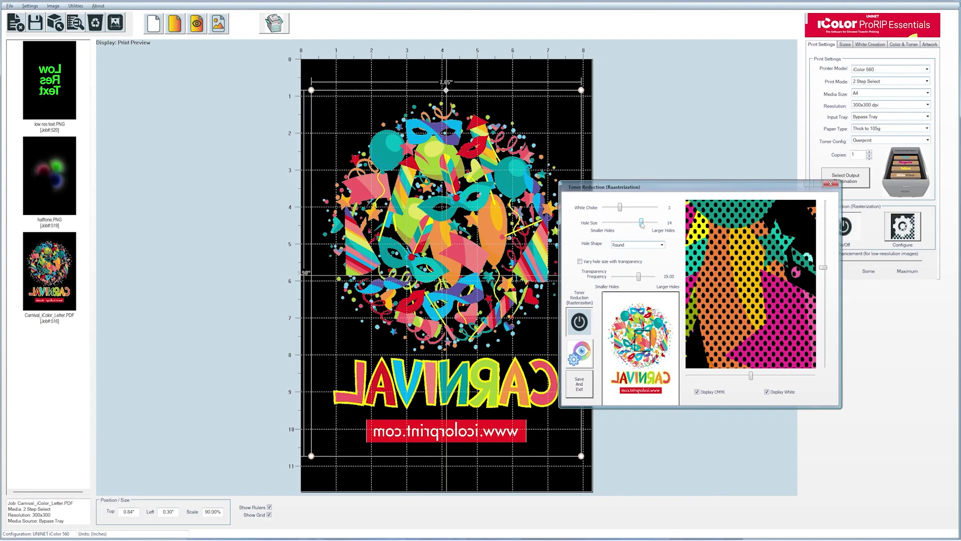
drag(641, 223, 629, 224)
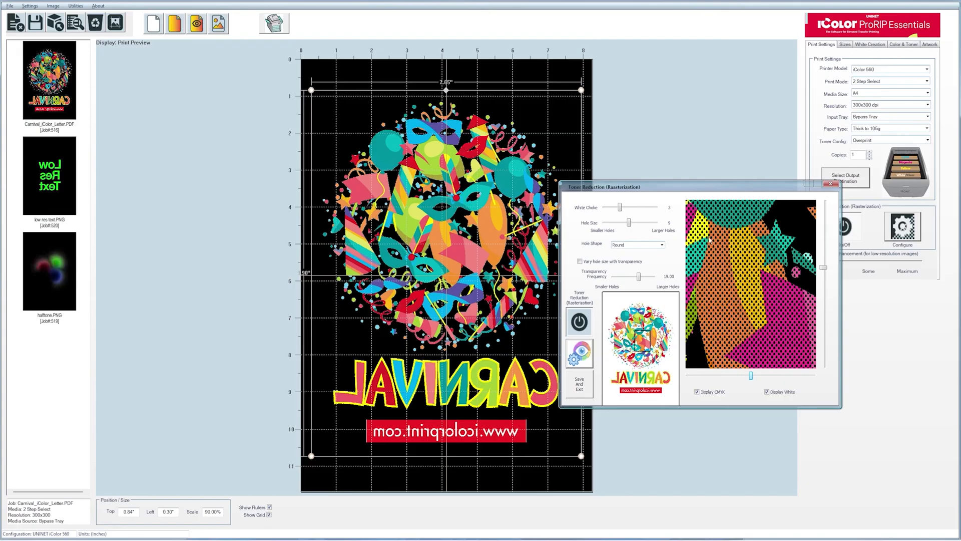
drag(629, 222, 641, 222)
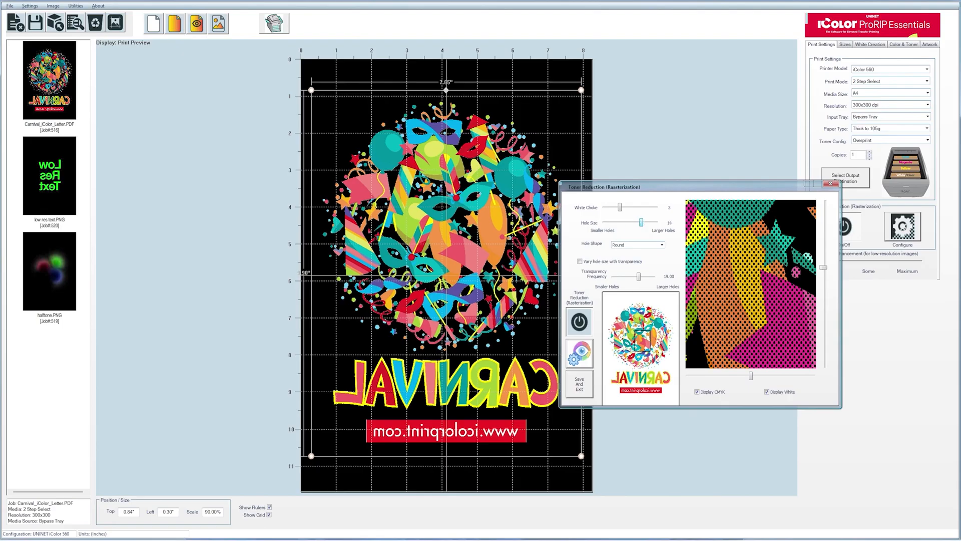
click(579, 353)
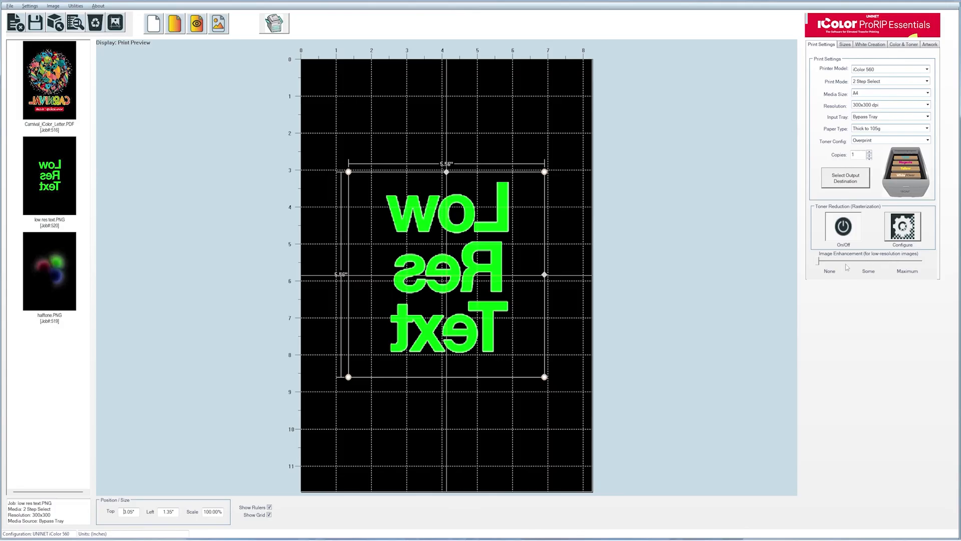
Raise the low res text's image enhancement to Some and on to Maximum, and bring up the list of media sizes
drag(818, 261, 870, 261)
drag(871, 261, 923, 261)
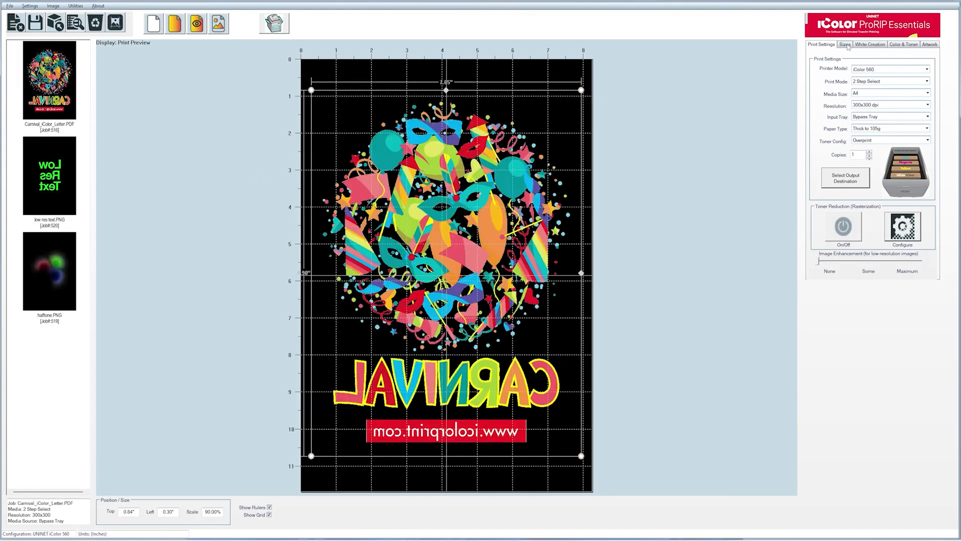
click(847, 45)
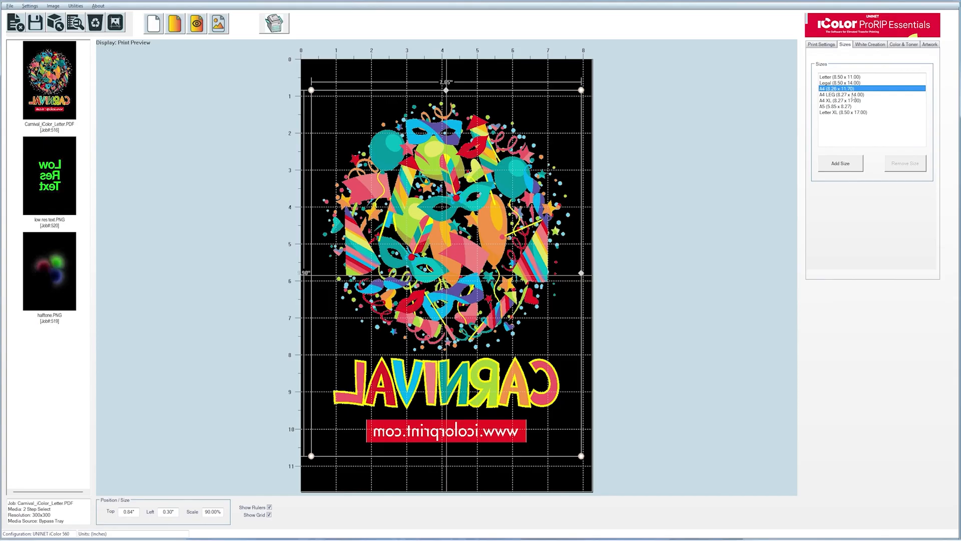
In the white creation settings, enable Remove Black for the halftone artwork and set the black sensitivity to 64
click(864, 44)
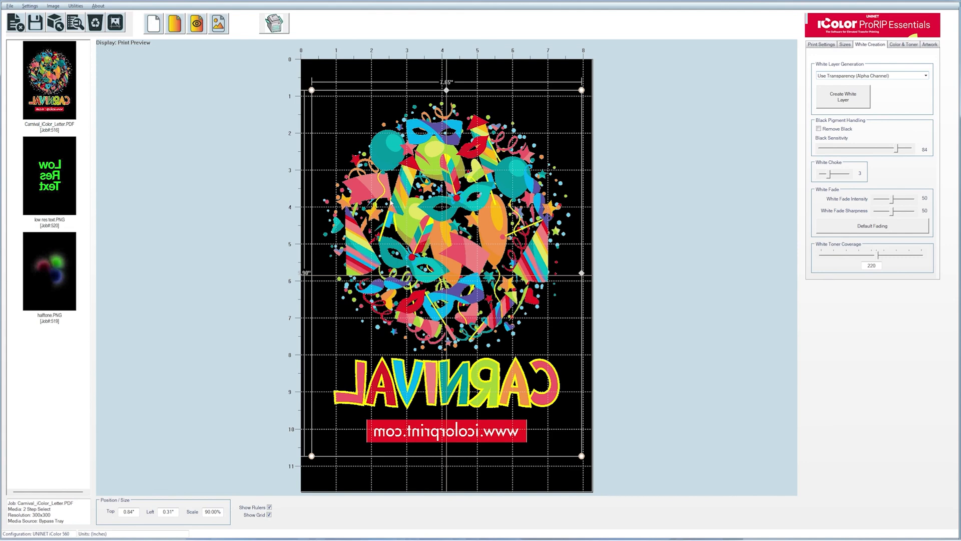
click(54, 276)
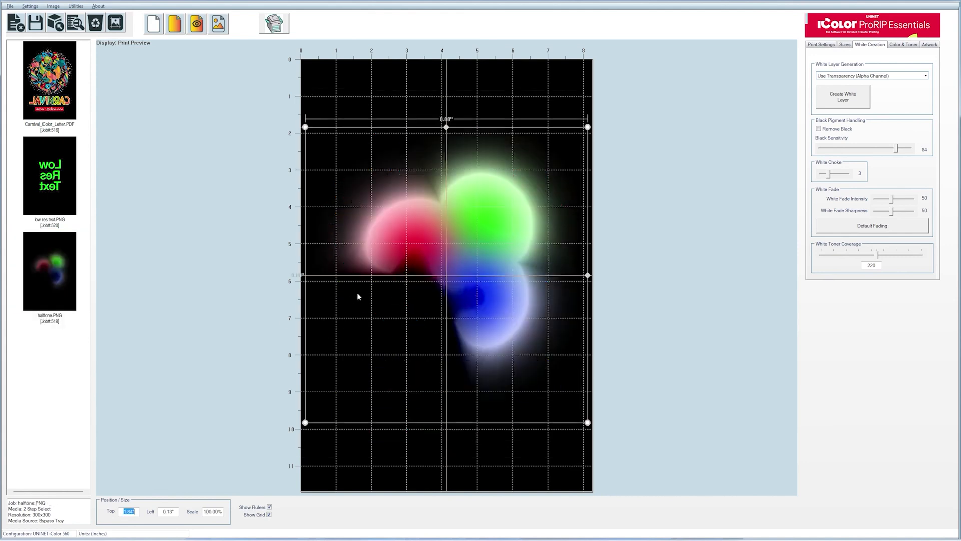
click(820, 130)
drag(896, 149, 879, 152)
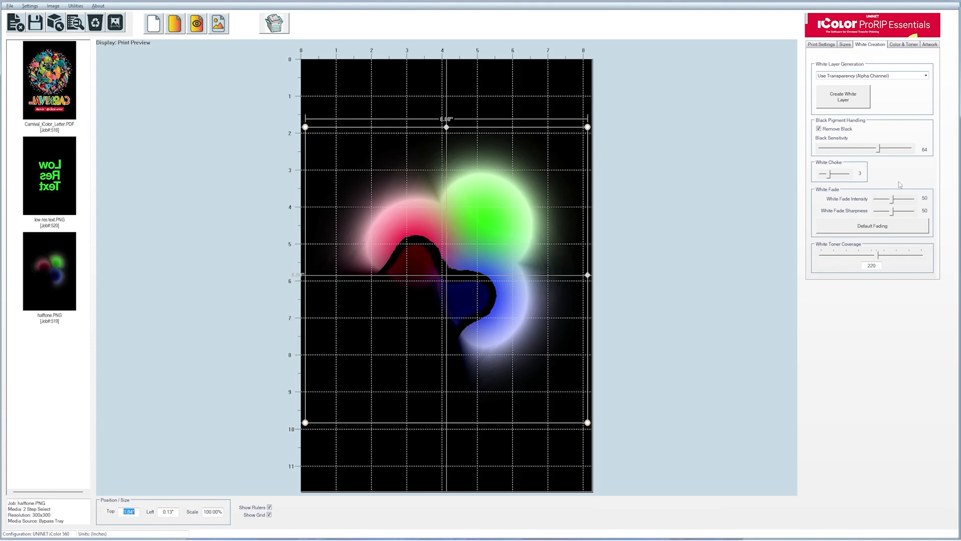
Lower the halftone artwork's black sensitivity to 54 for comparison and set it back to 84
click(878, 150)
drag(877, 149, 865, 150)
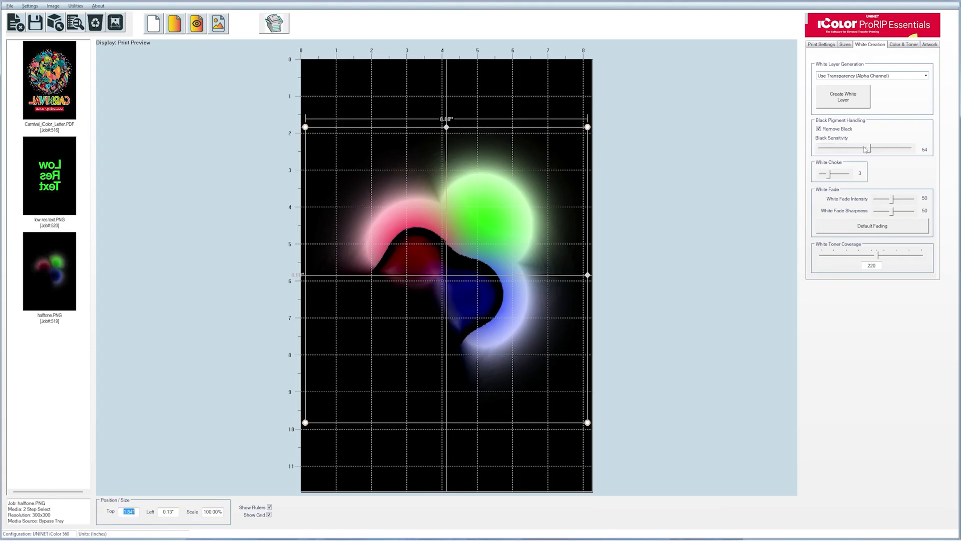
drag(870, 149, 898, 152)
click(505, 229)
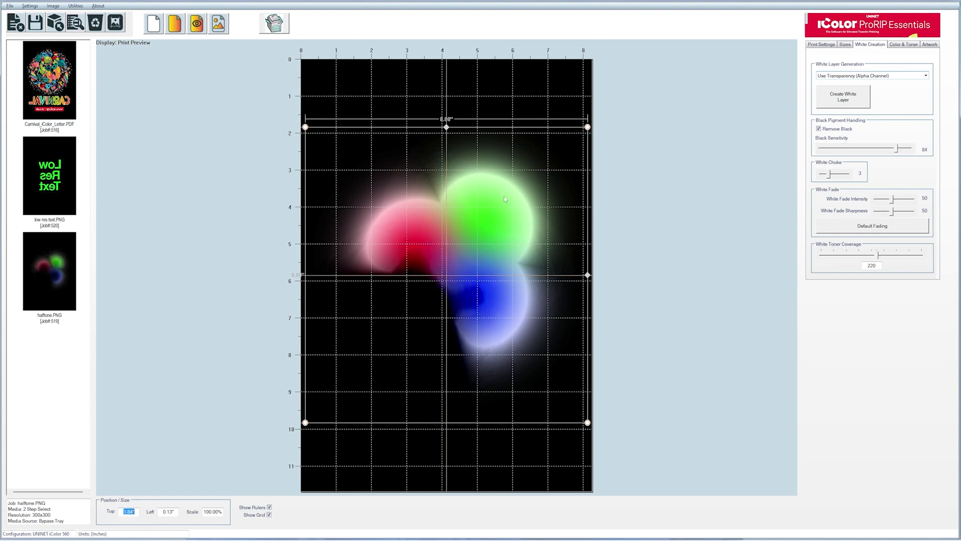
Switch to the Carnival job and import the SurfShark graphic from the SAMPLE_FILES folder into it
click(77, 112)
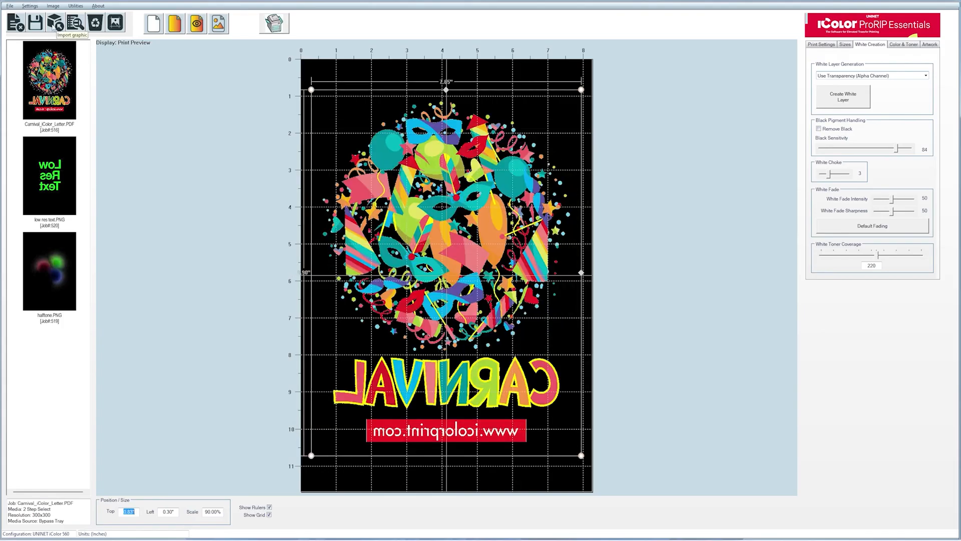
double_click(218, 92)
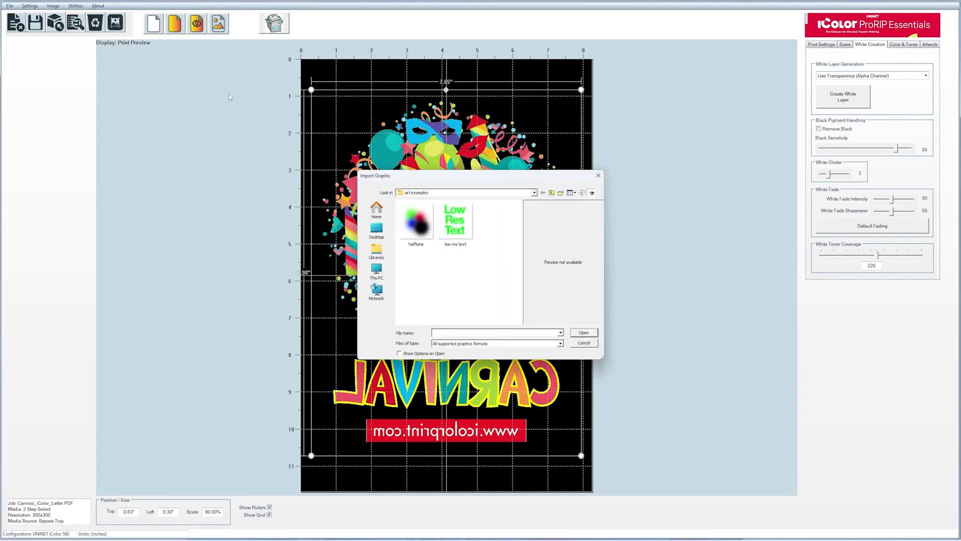
click(551, 192)
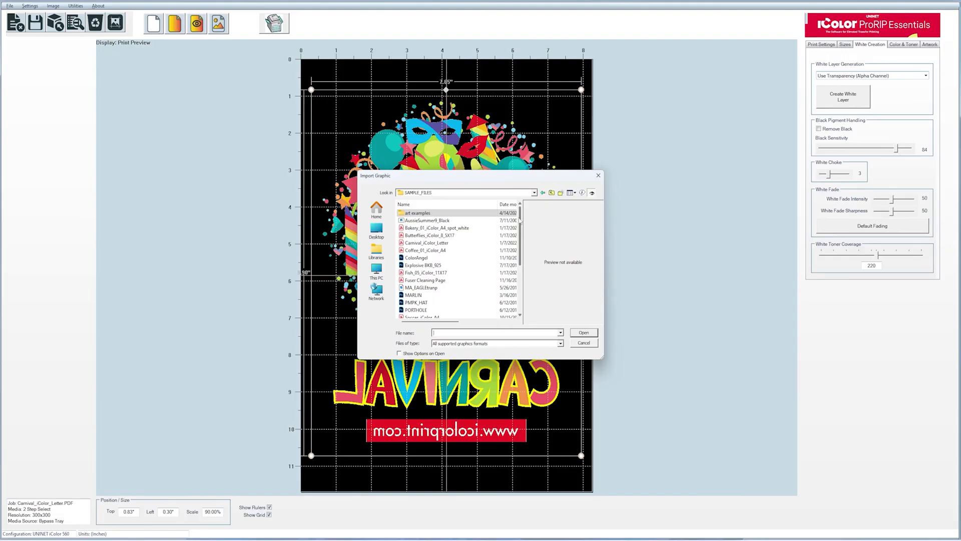
drag(520, 219, 521, 280)
click(417, 281)
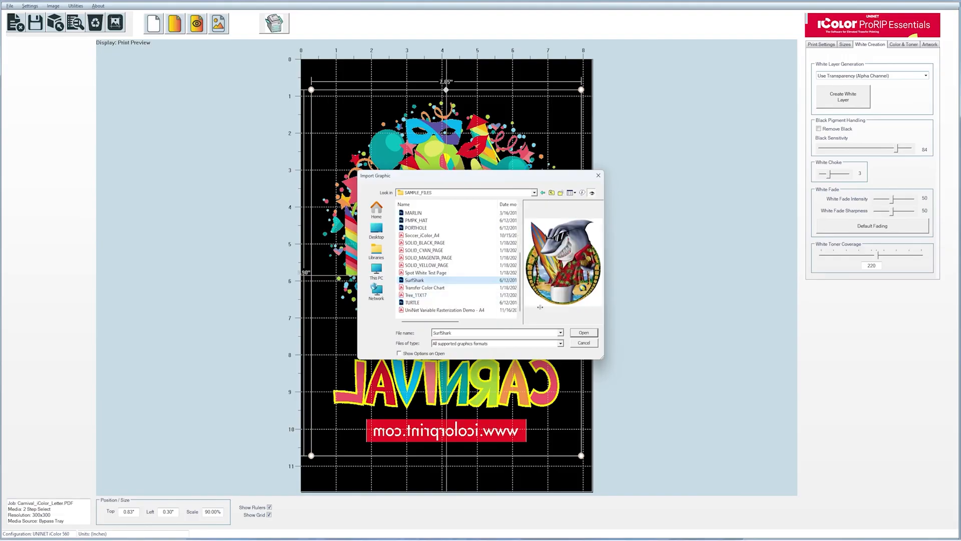
click(586, 333)
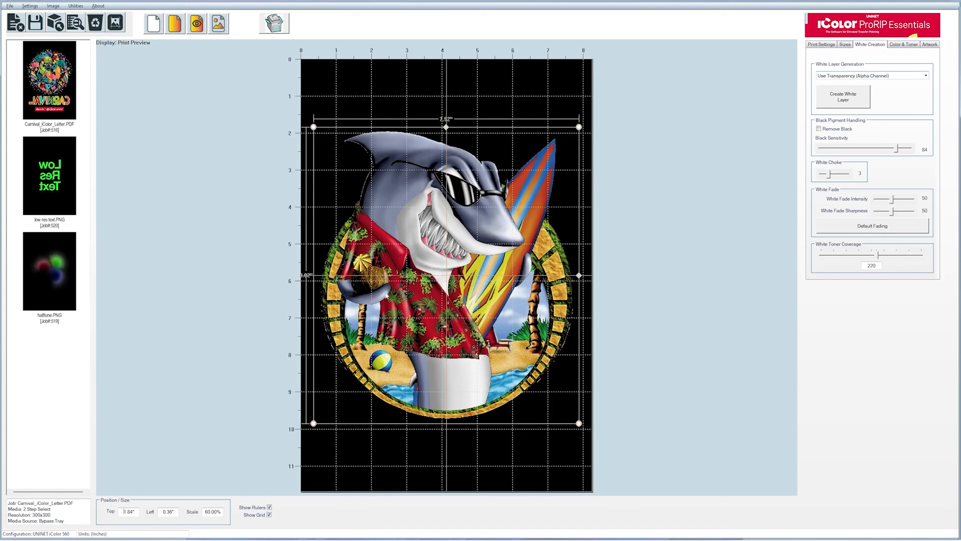
Change the preview background behind the shark artwork to the basic teal color (red 0, green 128, blue 128)
click(633, 232)
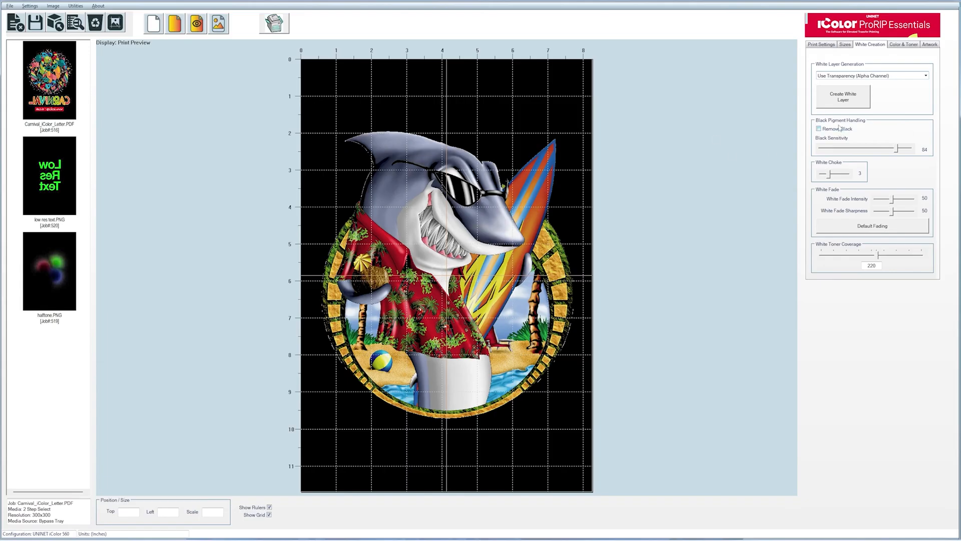
click(929, 44)
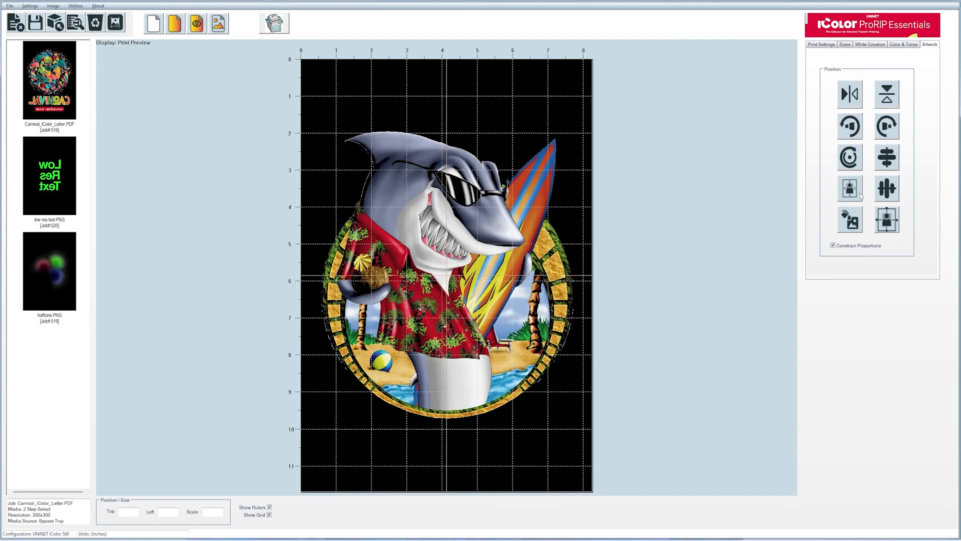
click(853, 223)
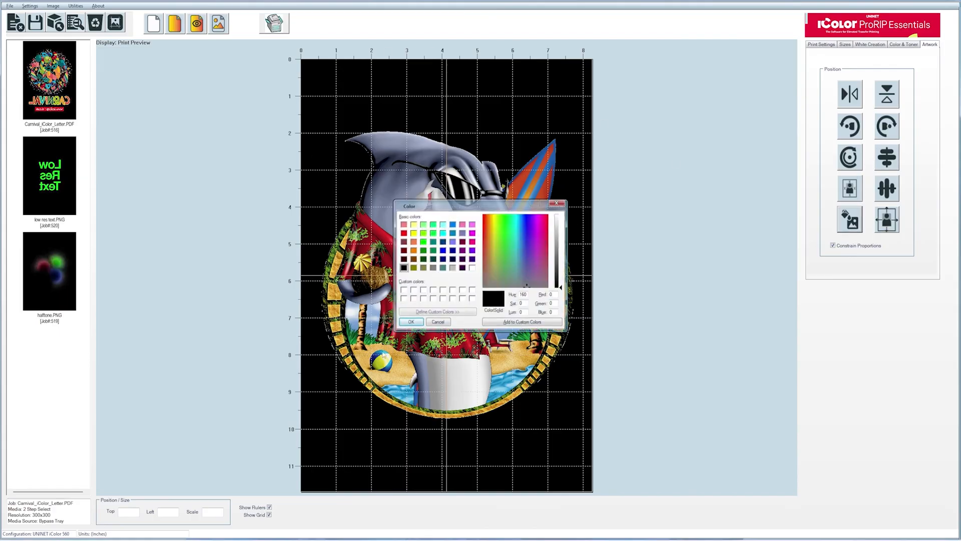
drag(471, 205, 677, 196)
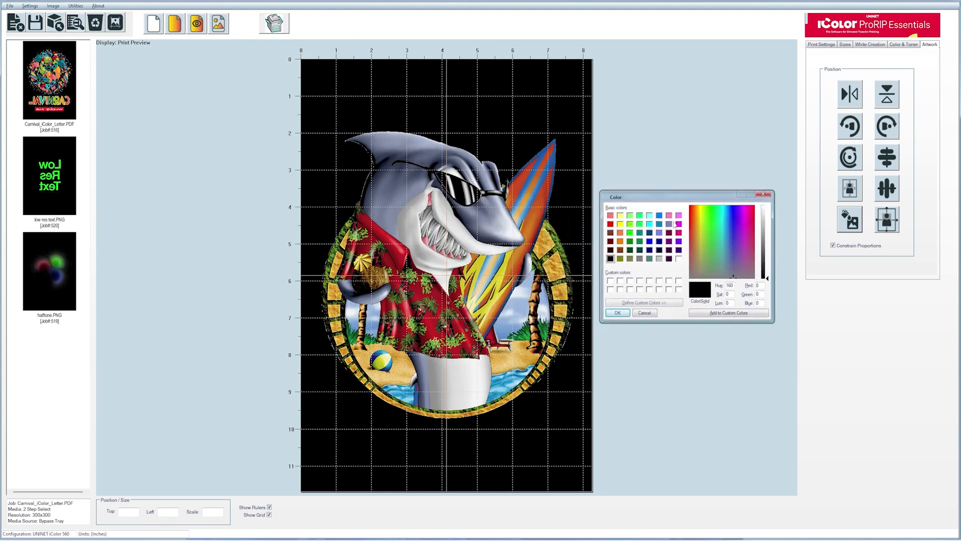
click(660, 241)
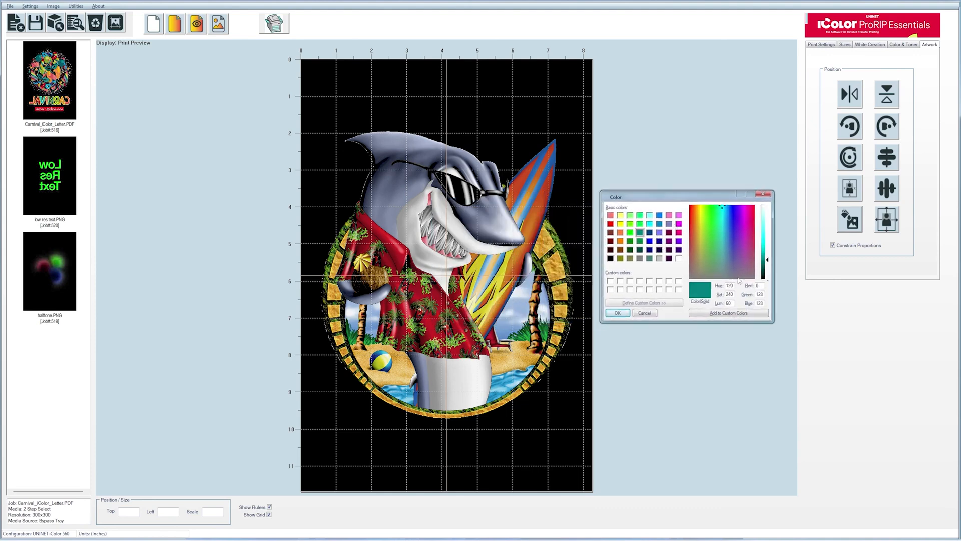
click(617, 313)
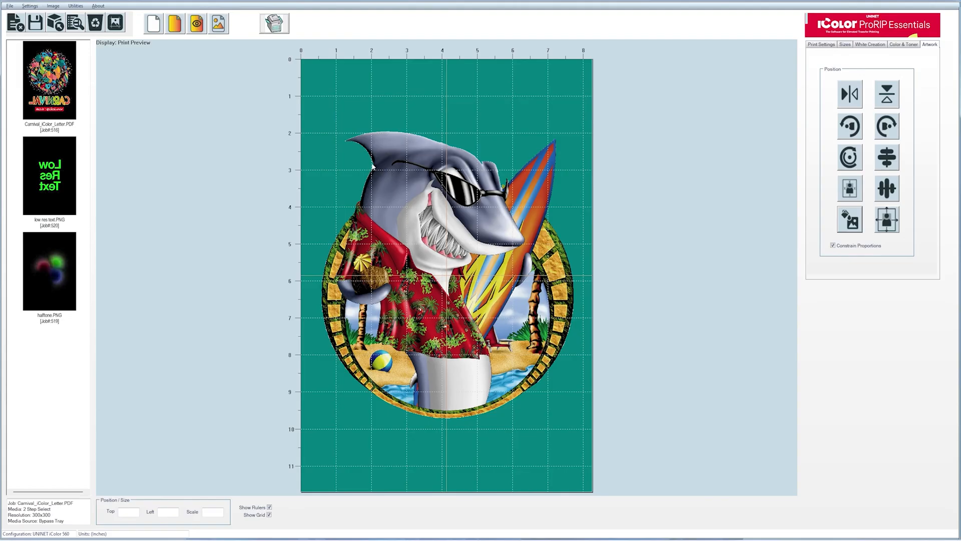
Enable Remove Black for the shark artwork, switching it off and on again to compare the preview
click(873, 47)
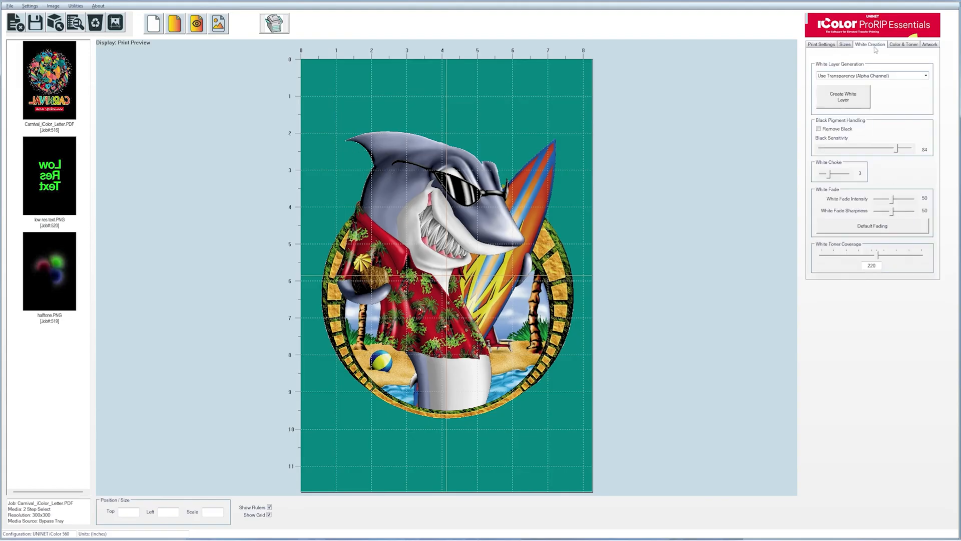
click(819, 129)
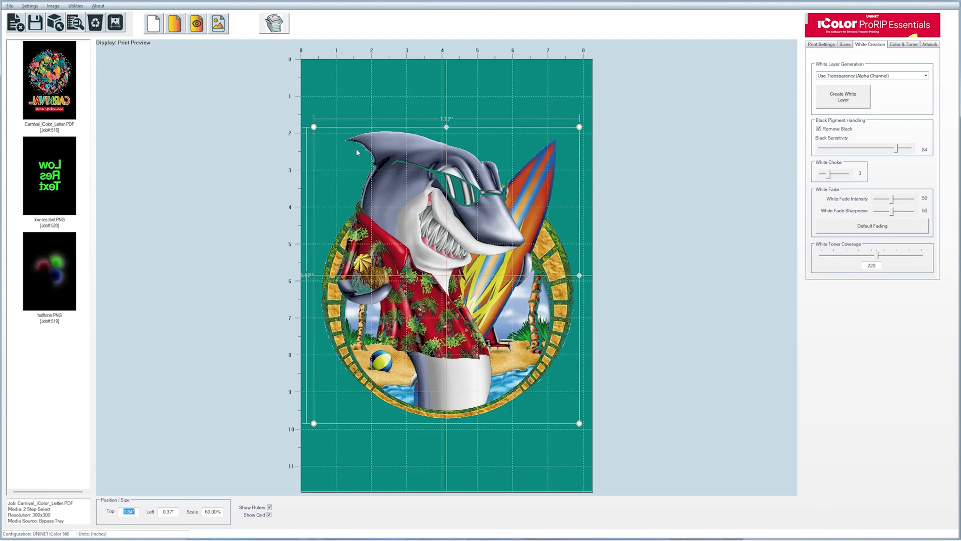
click(819, 129)
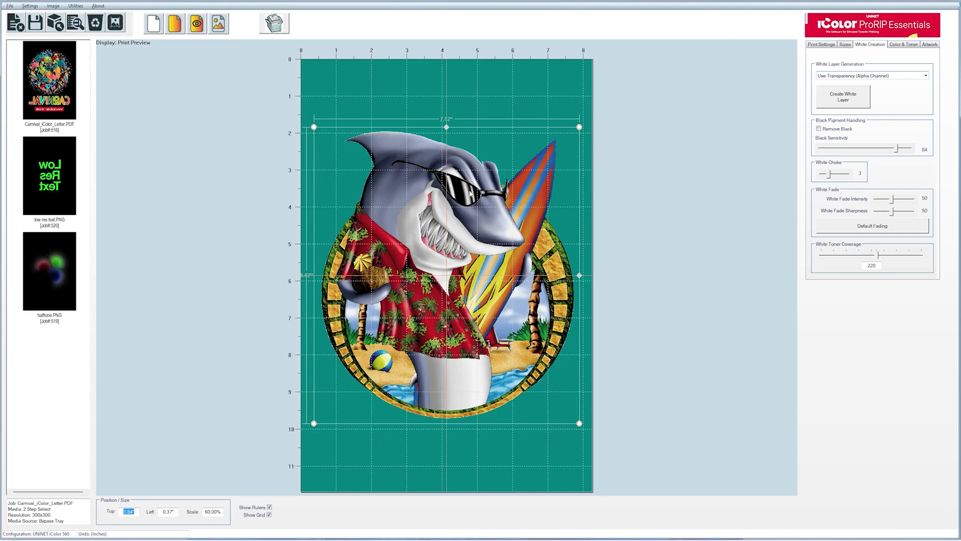
click(819, 129)
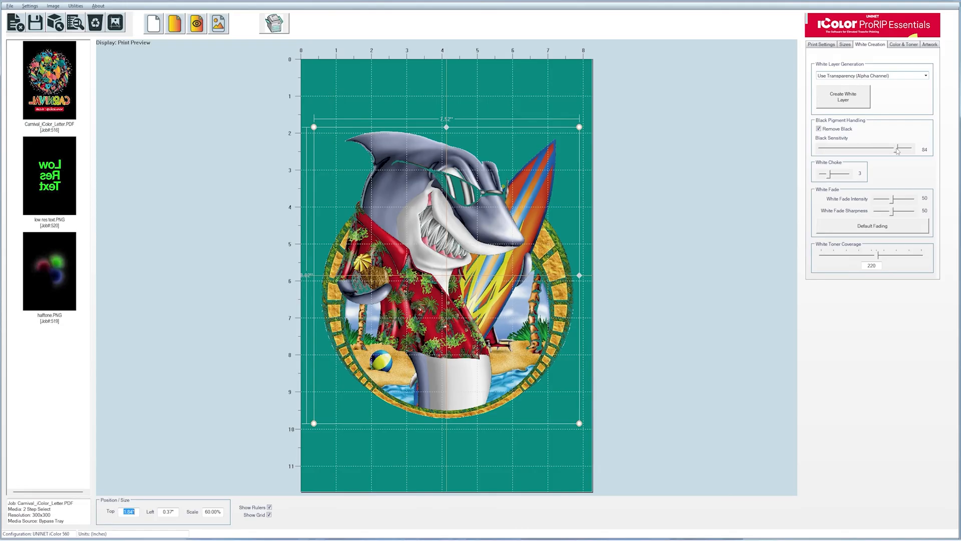
Try black sensitivities of 59, 94 and 84 on the shark artwork and settle on 82
drag(897, 150, 874, 149)
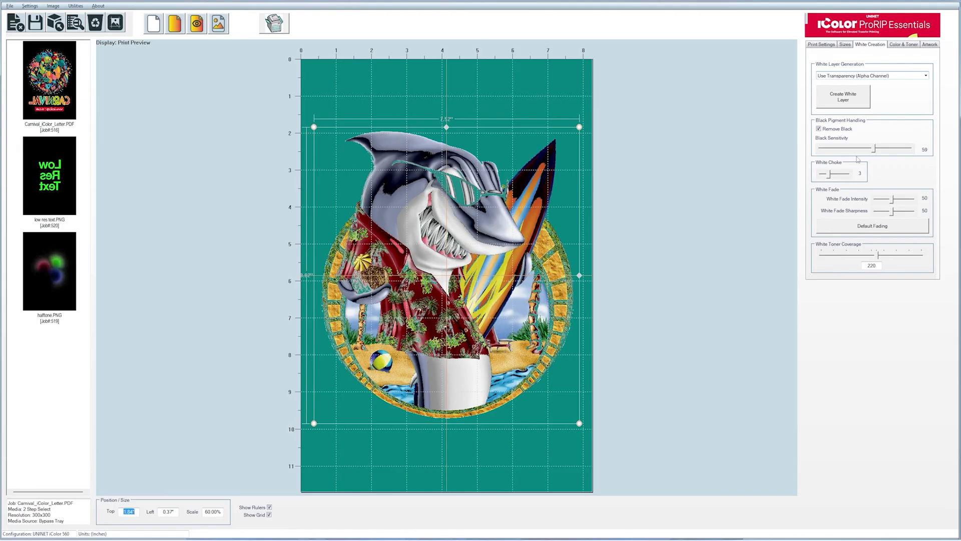
drag(874, 150, 907, 154)
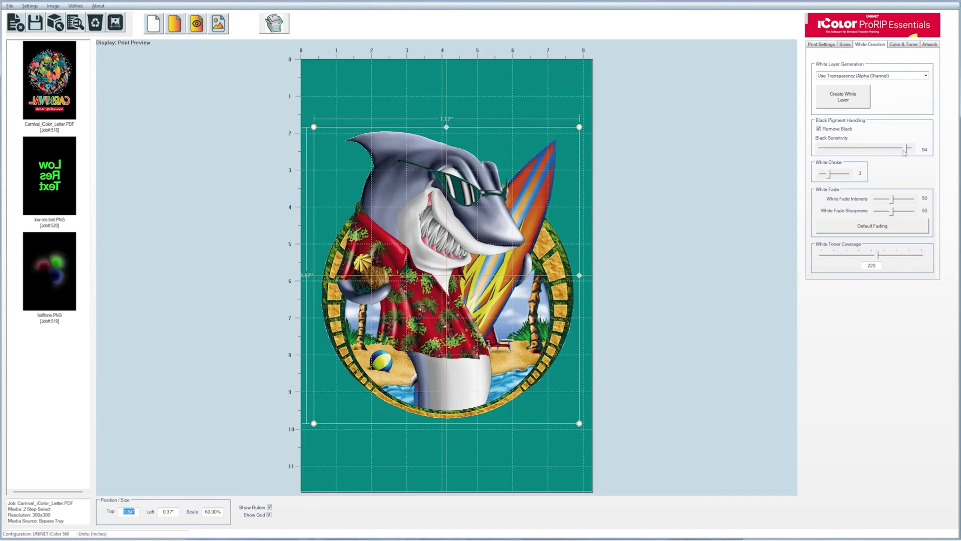
drag(906, 153, 896, 152)
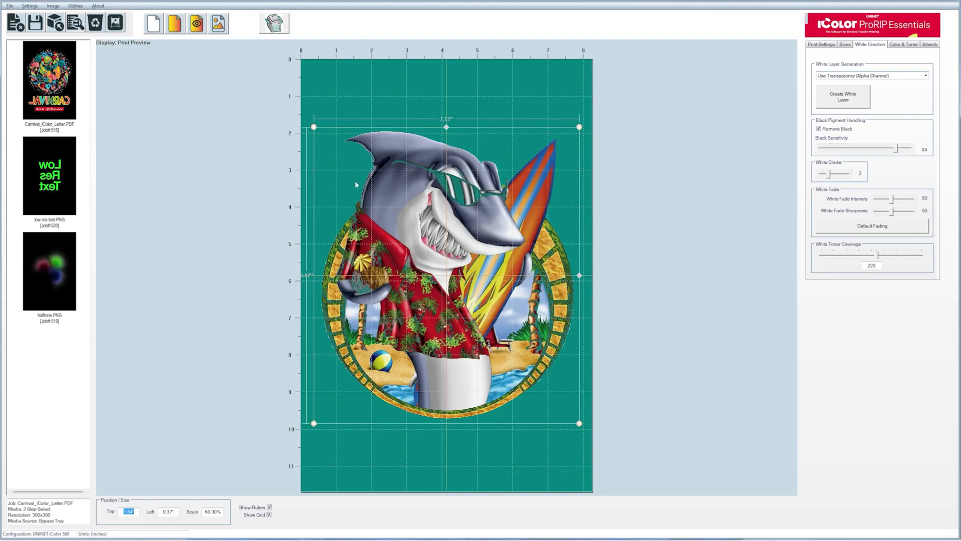
drag(897, 151, 895, 153)
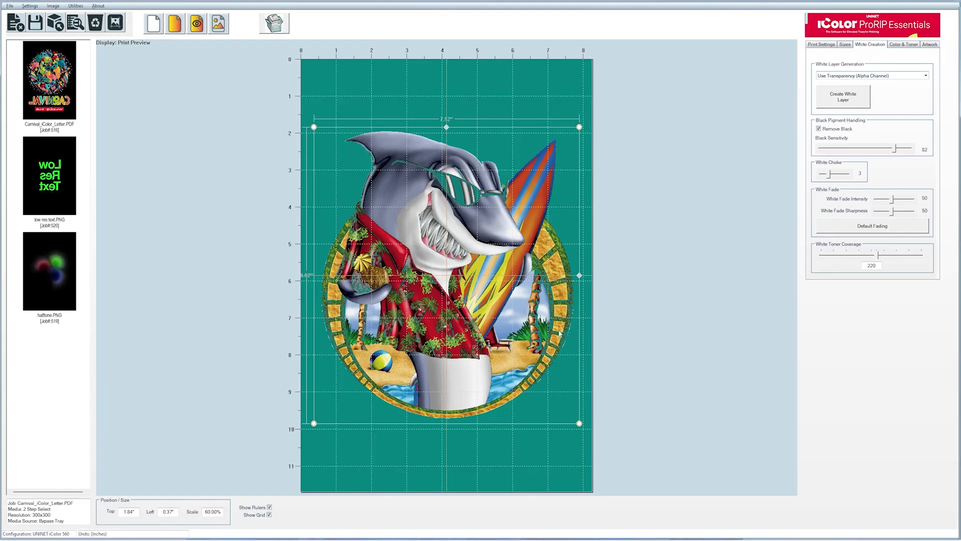
Magnify the stone border and beach area of the shark artwork to examine the black removal, and close the zoom view
click(272, 284)
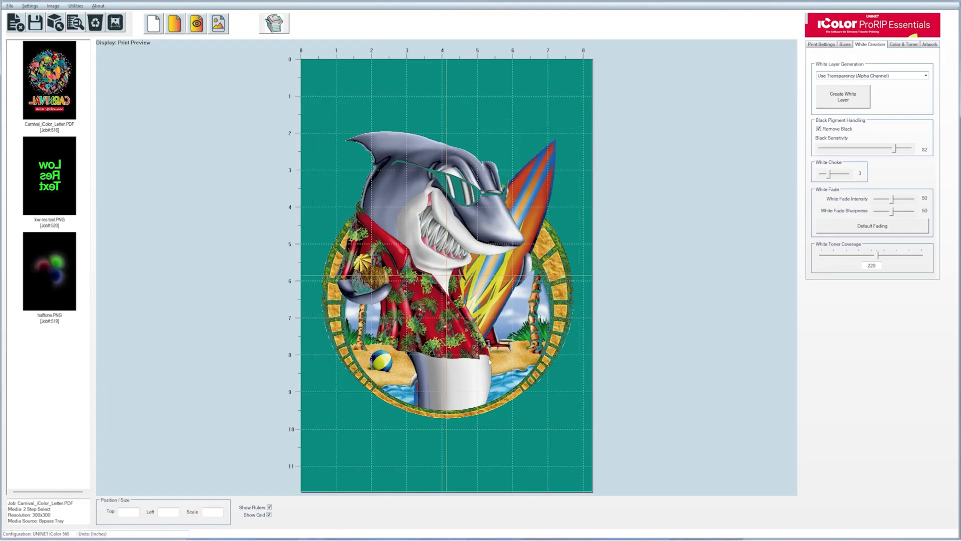
click(58, 7)
click(62, 22)
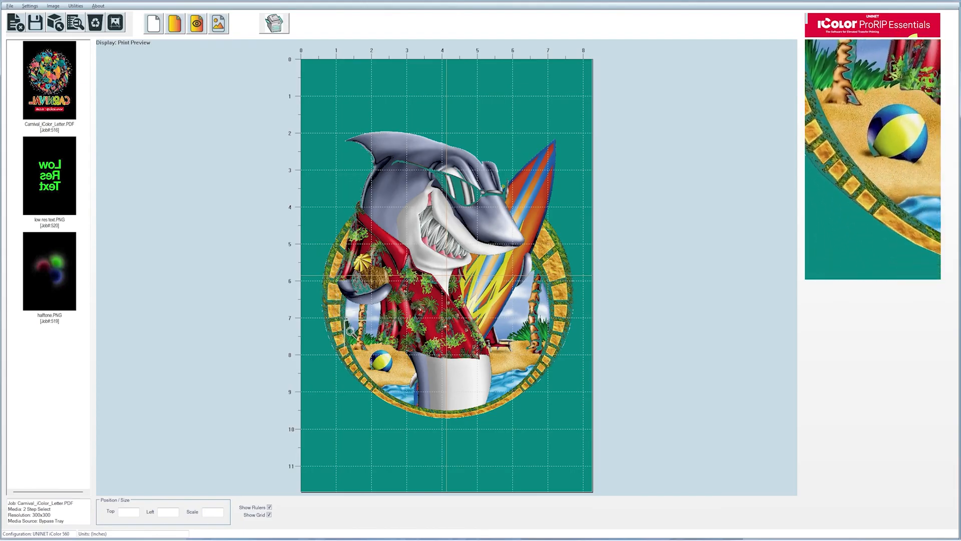
click(53, 5)
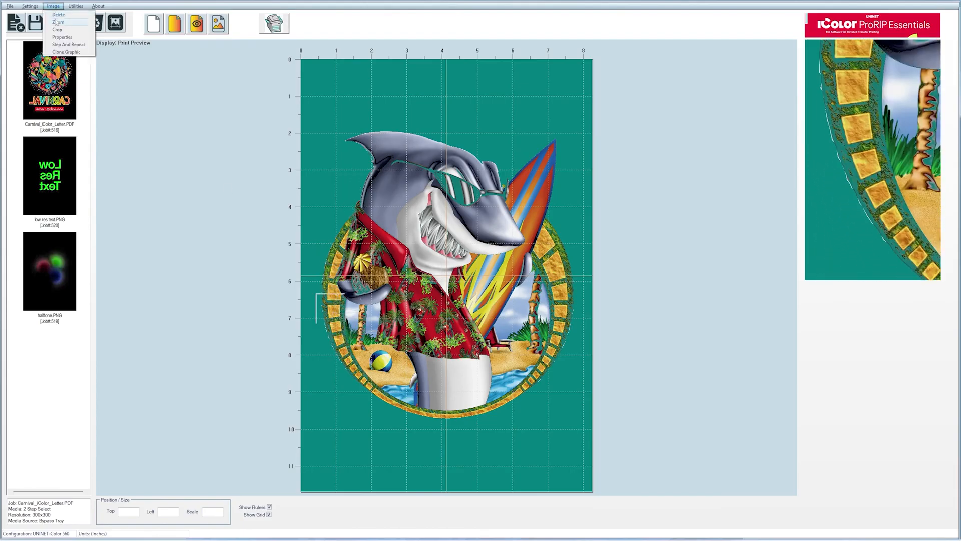
click(57, 22)
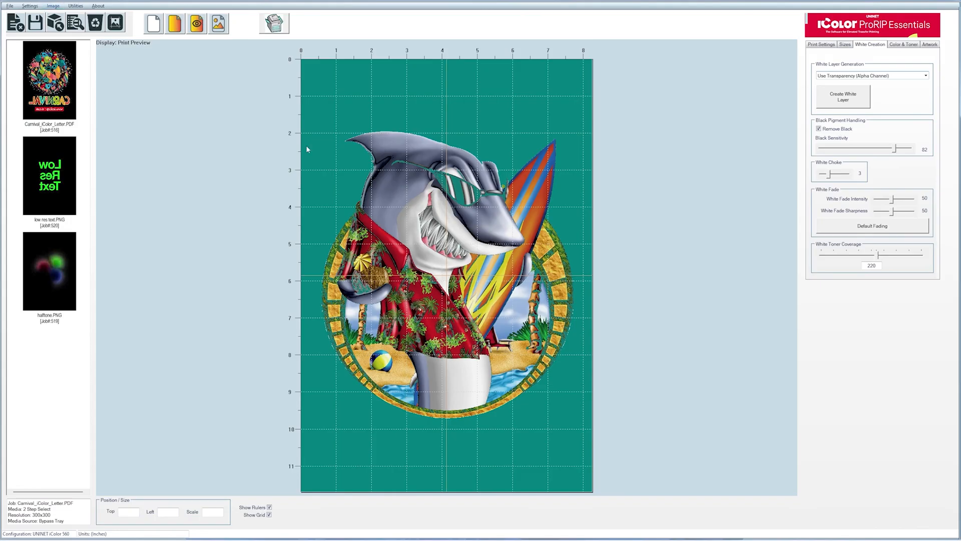
Fine-tune the shark artwork's black sensitivity by trying 84 and 87, and set it to 83
drag(895, 153, 896, 153)
click(385, 160)
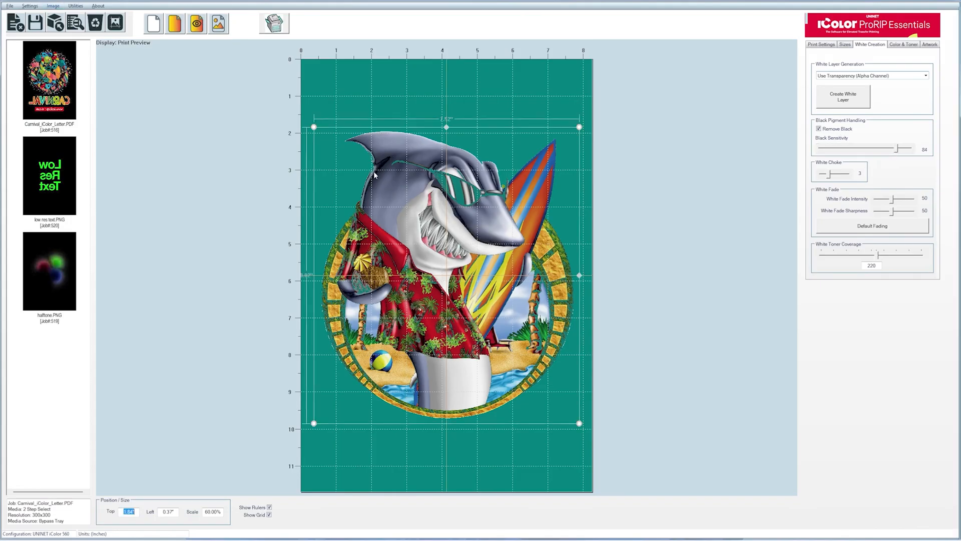
drag(897, 149, 900, 151)
click(356, 283)
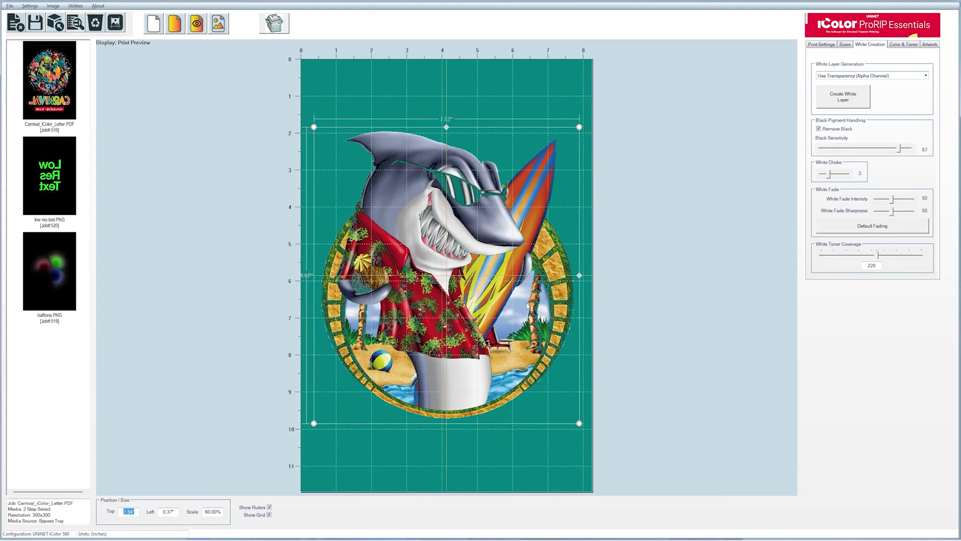
click(53, 6)
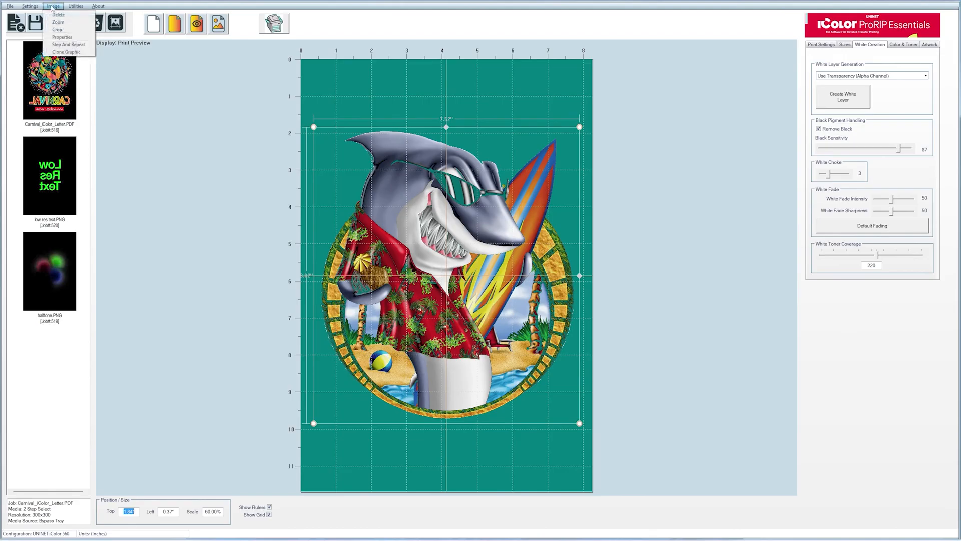
click(71, 25)
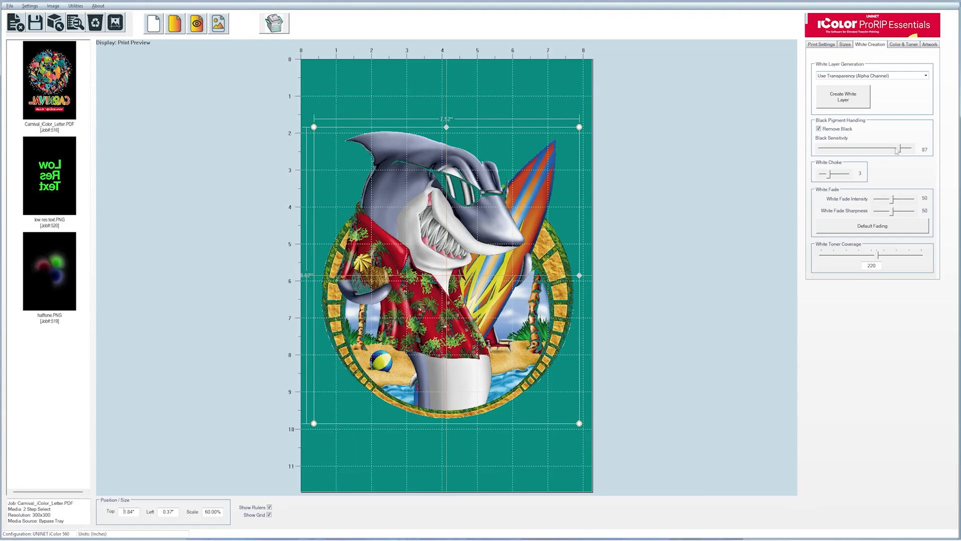
click(896, 151)
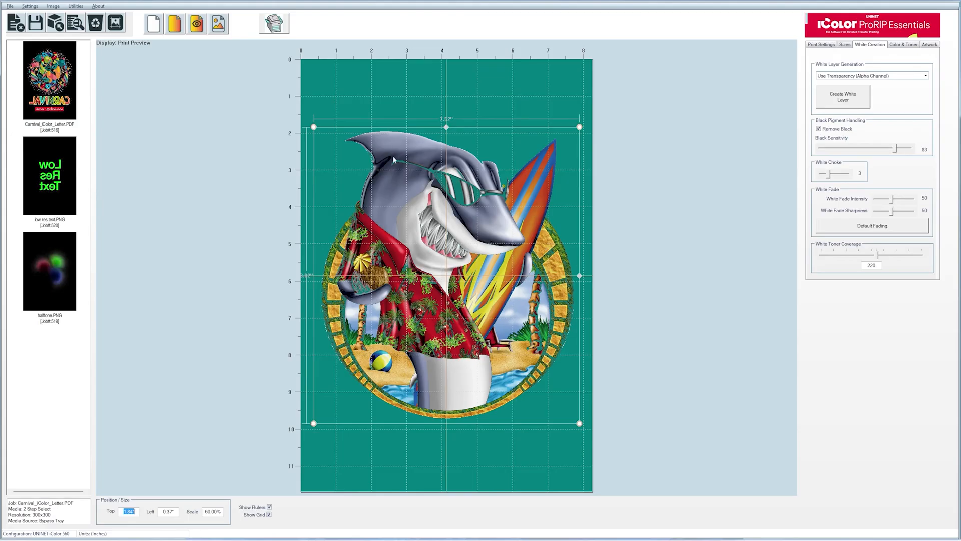
Review the color and toner settings, and try a higher white choke for the shark artwork before lowering it back
click(903, 44)
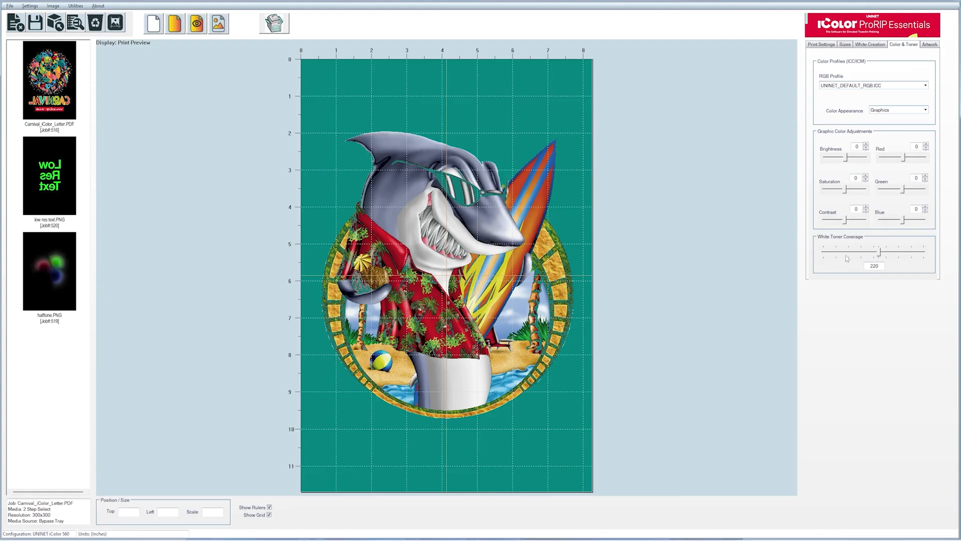
click(870, 44)
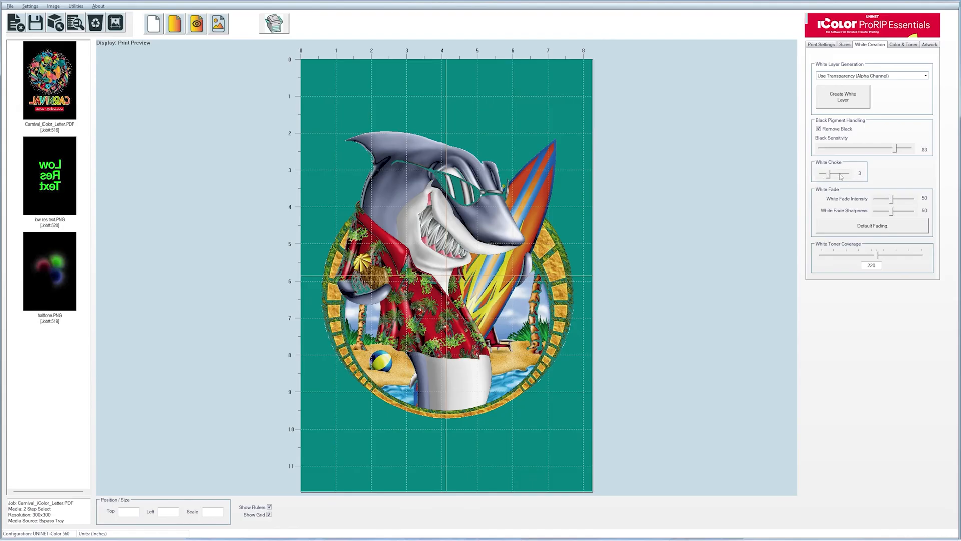
drag(828, 176, 832, 177)
drag(834, 175, 830, 174)
Move the shark artwork off-center to about 0.79" from the top and 0.74" from the left, and re-center it horizontally and vertically
click(929, 44)
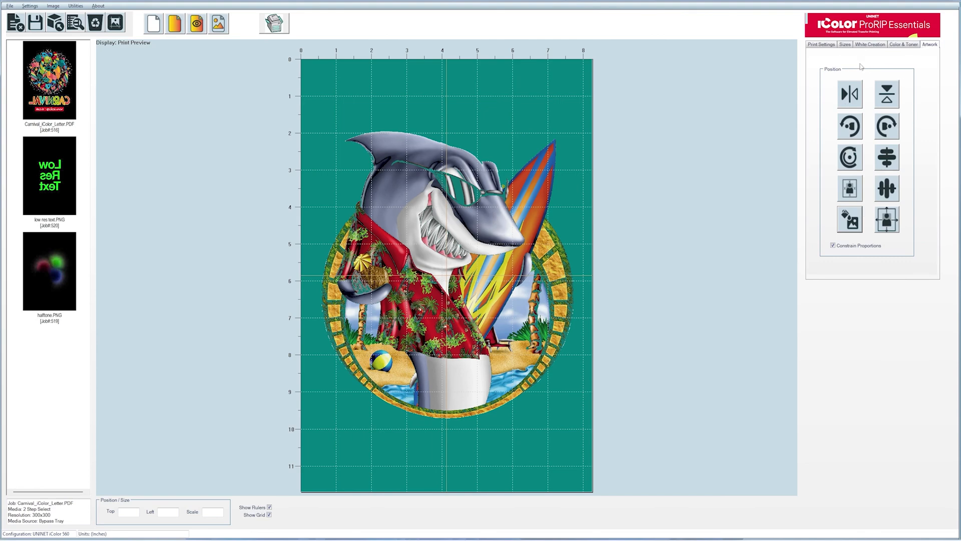
click(551, 265)
drag(551, 266, 564, 228)
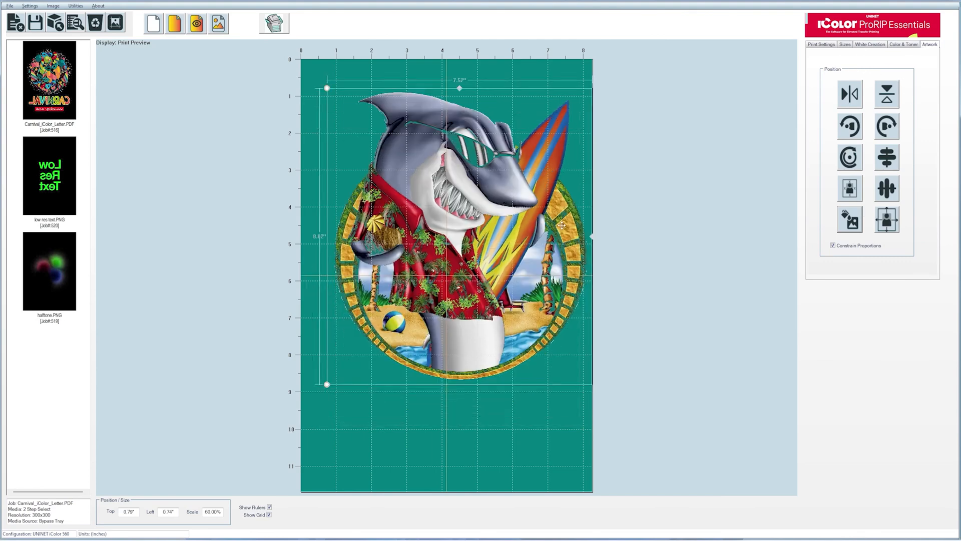
click(849, 98)
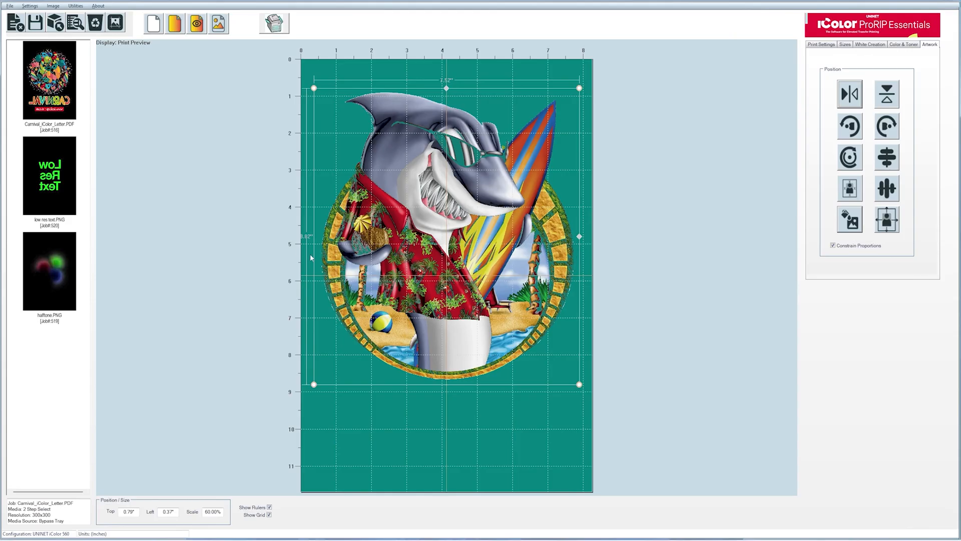
click(886, 99)
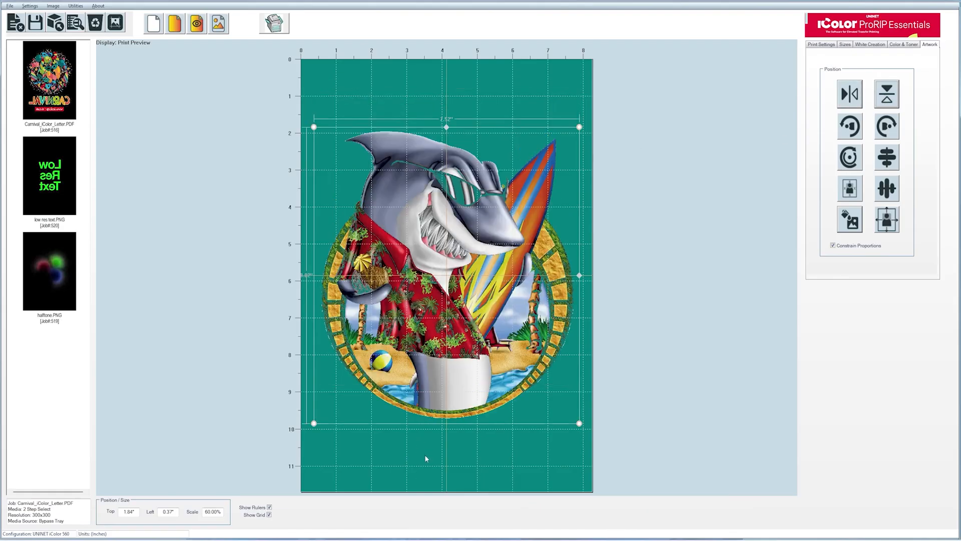
Rotate the shark artwork 90° counterclockwise
click(845, 133)
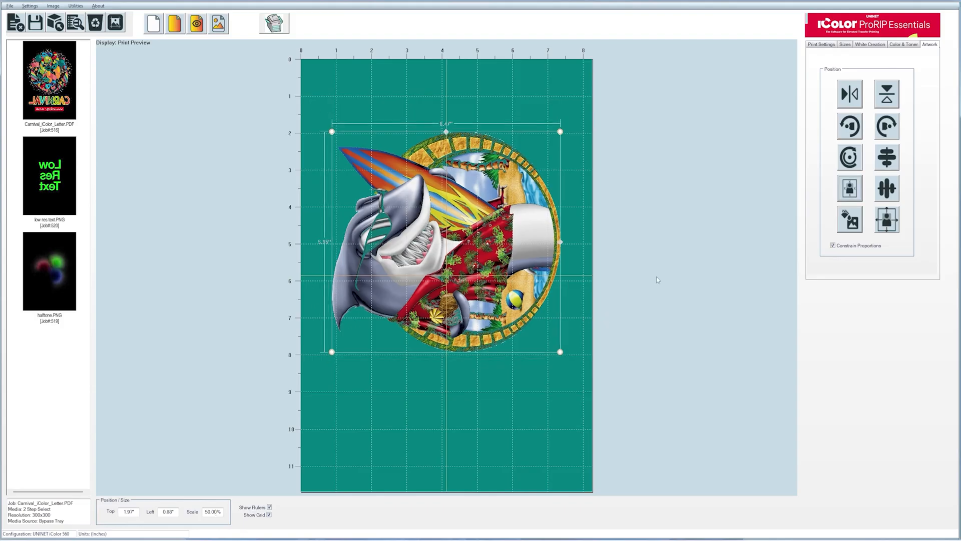
Enlarge the shark artwork to fit the page and flip it vertically
click(887, 220)
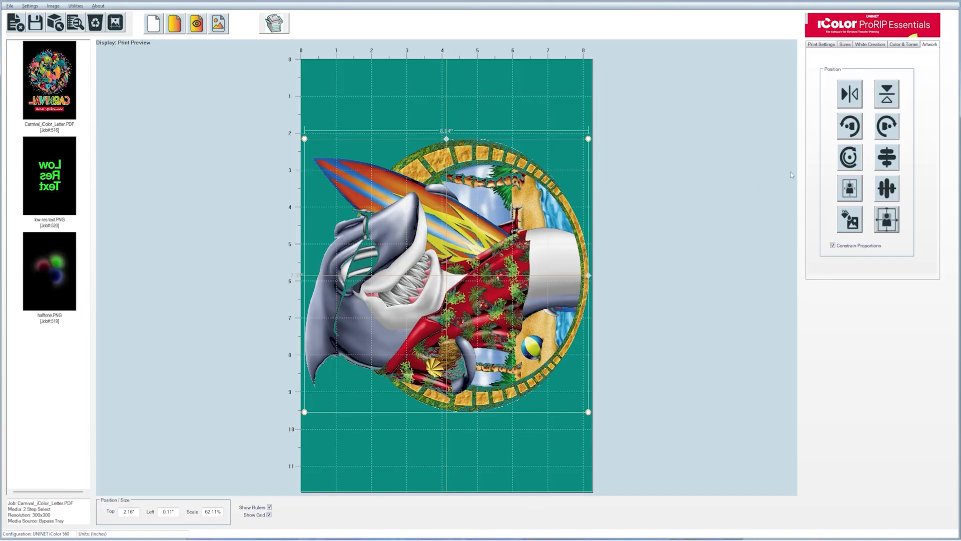
click(887, 158)
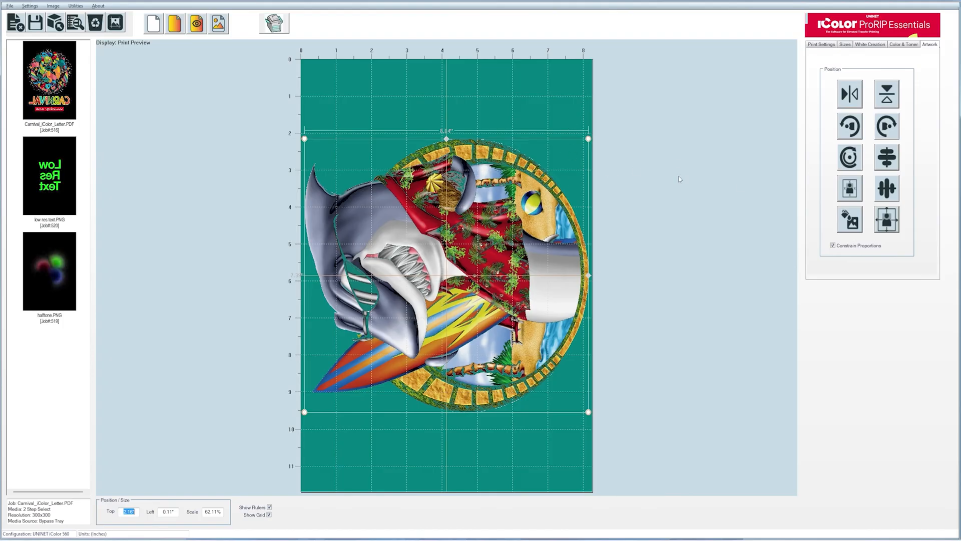
click(889, 160)
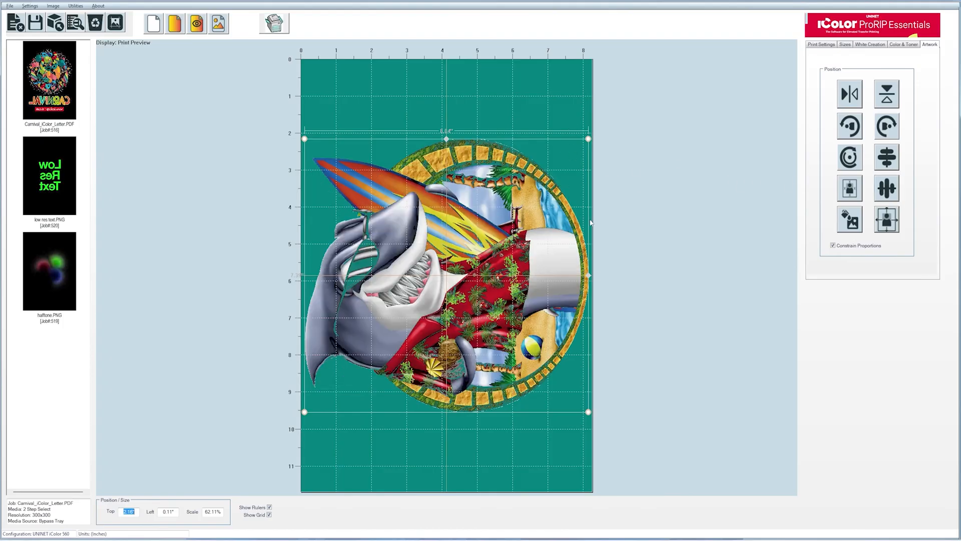
click(891, 161)
click(890, 161)
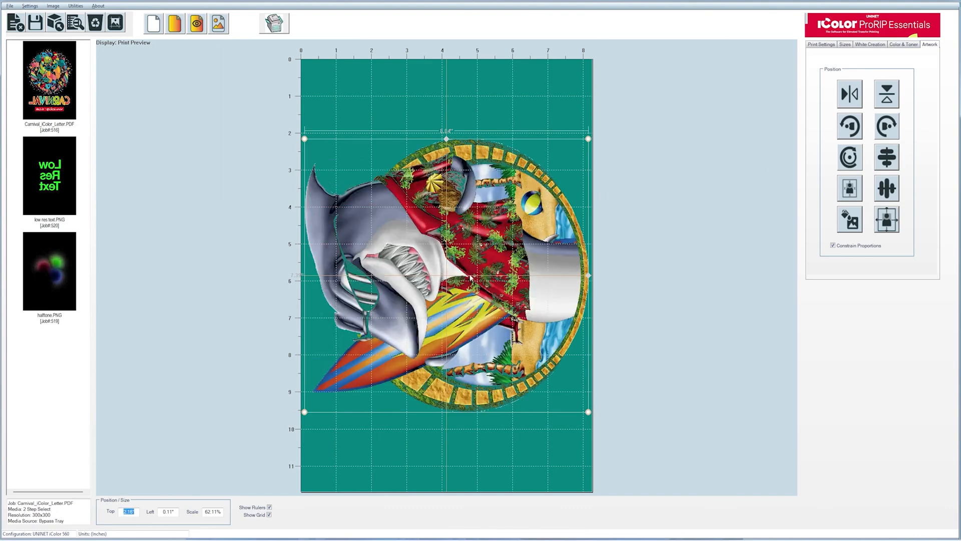
Rotate the shark artwork 90° clockwise, followed by a custom 45° clockwise rotation
click(890, 129)
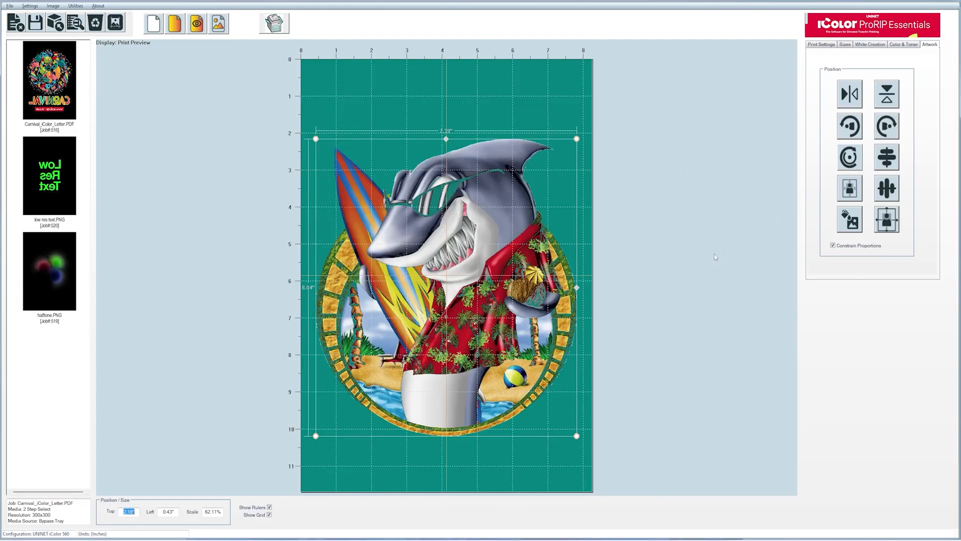
click(852, 158)
click(850, 157)
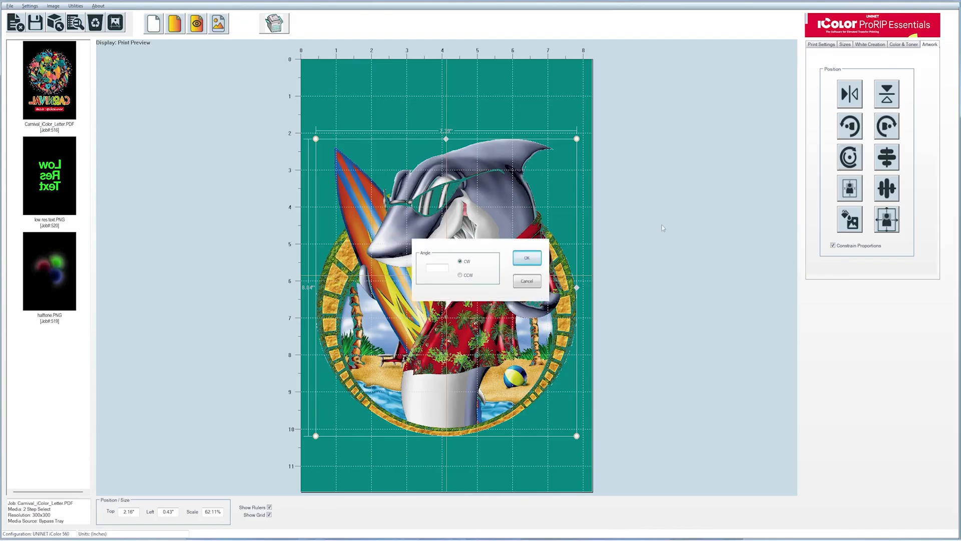
click(516, 256)
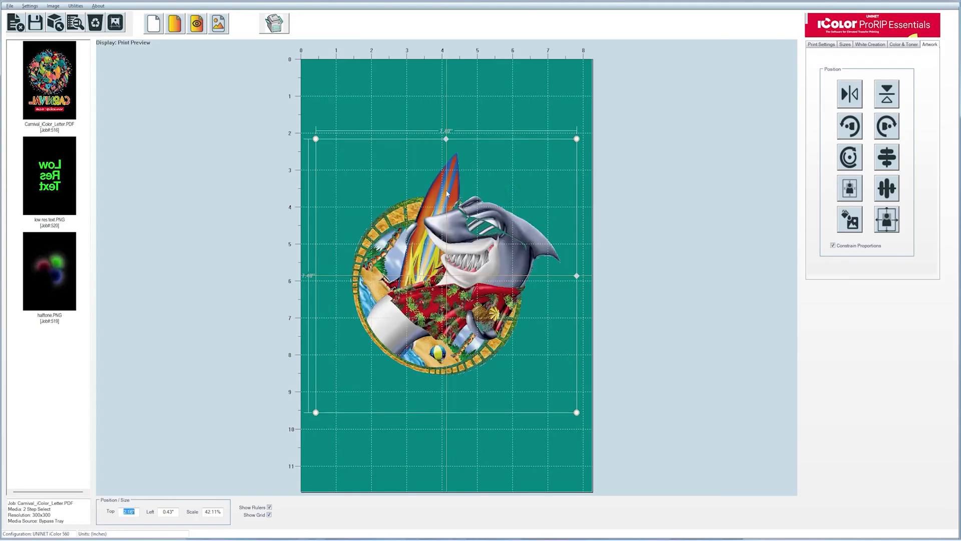
Trim the blank space around the shark artwork and move it to about 0.14" from the top and 0.15" from the left
drag(432, 275, 395, 196)
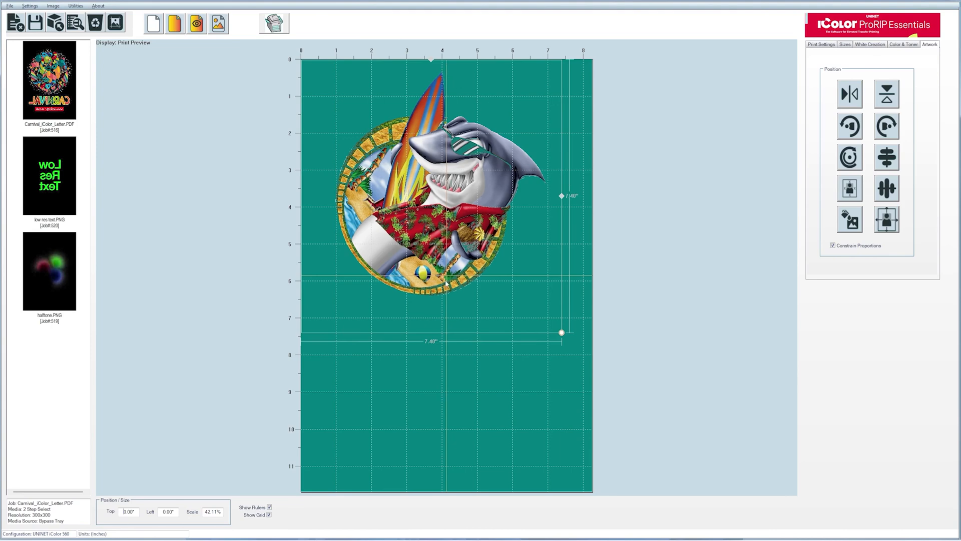
click(849, 189)
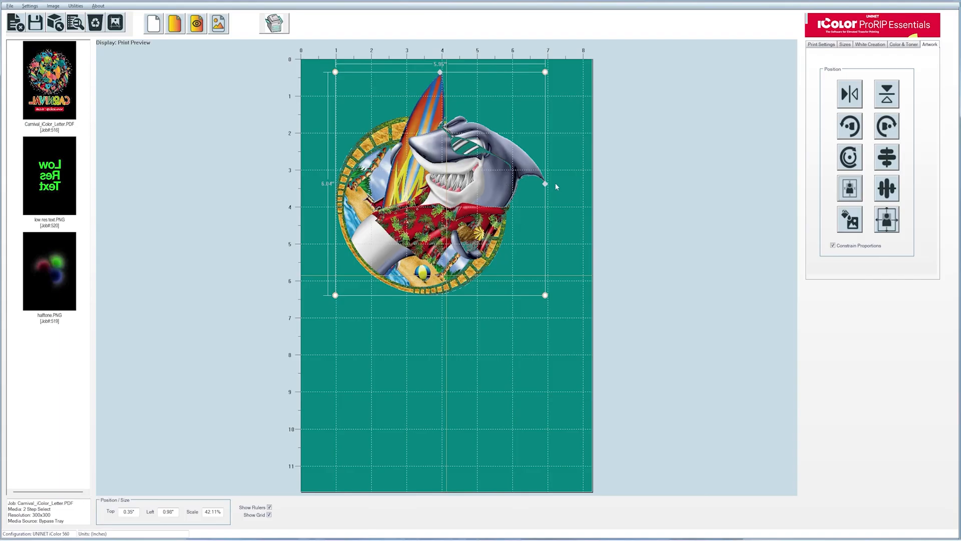
drag(402, 213, 373, 206)
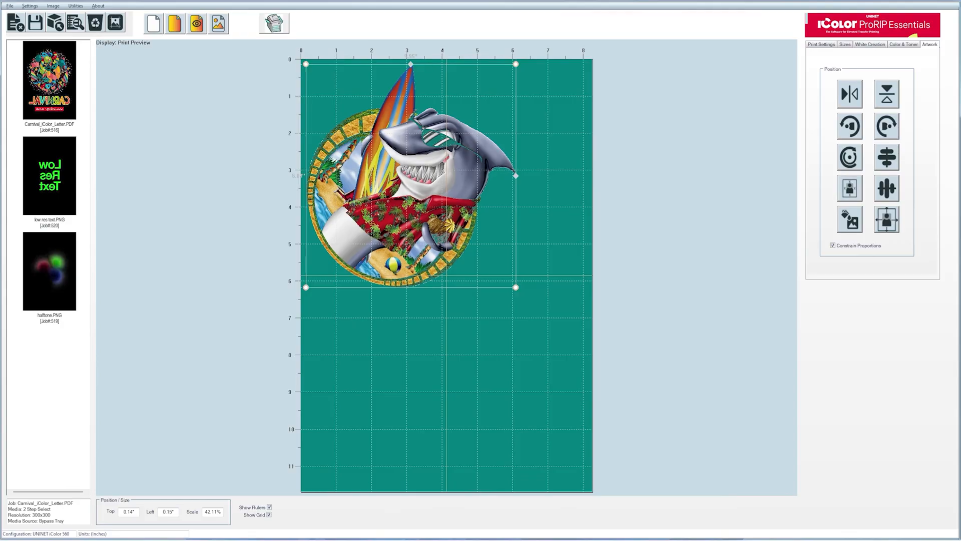
Turn off constrained proportions and squeeze the shark artwork to about 3.61" wide by 6.53" high
click(833, 245)
drag(515, 287, 433, 306)
click(833, 246)
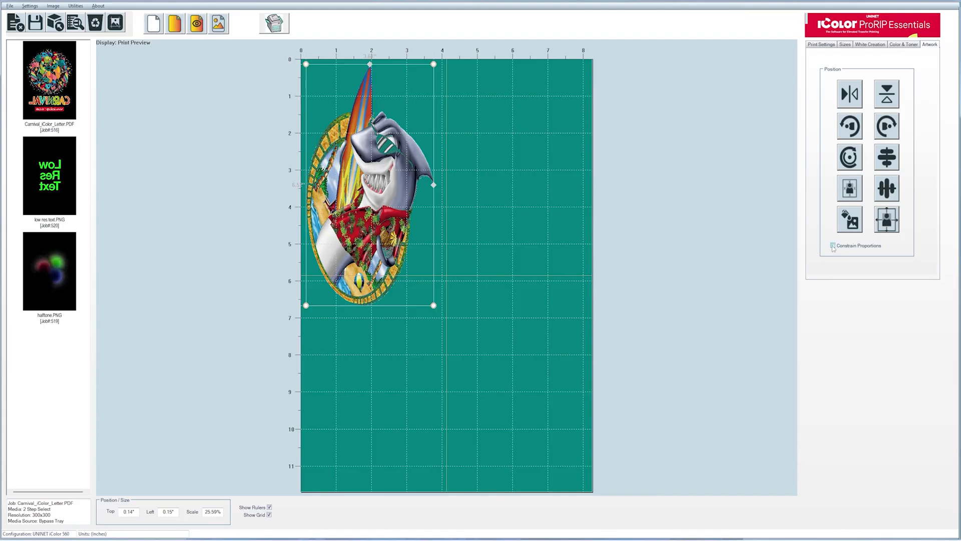
Check the shark artwork's graphic size properties without changing them, and widen the artwork to about 38.68% scale
double_click(389, 216)
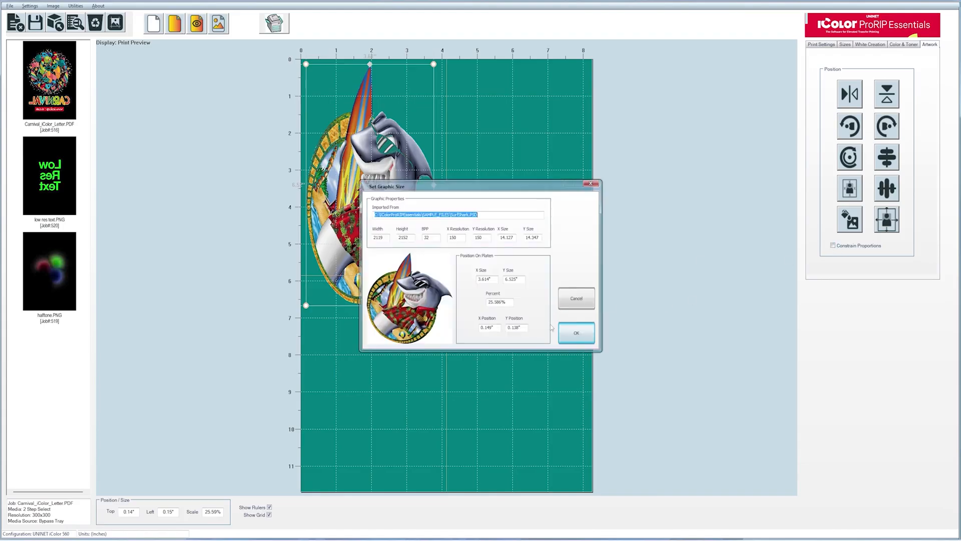
click(562, 300)
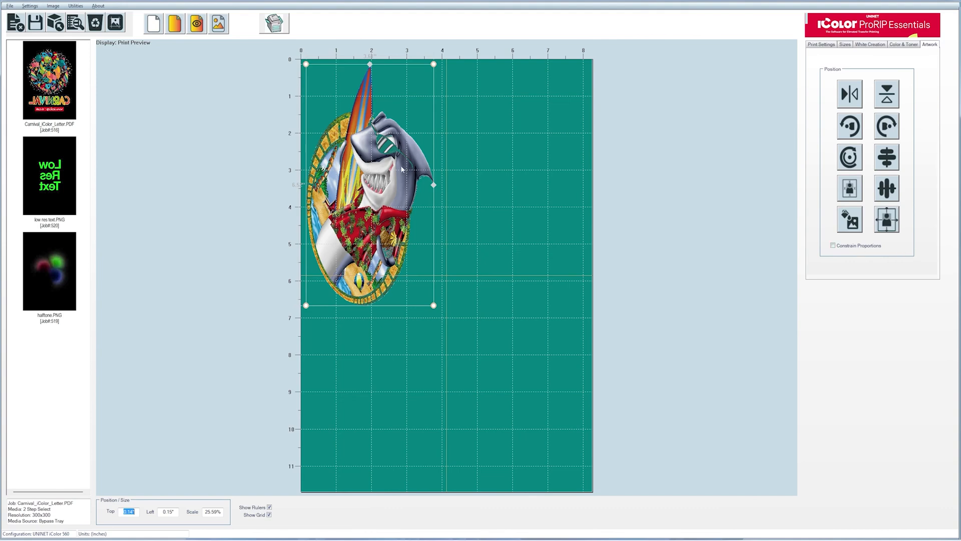
drag(433, 305, 499, 307)
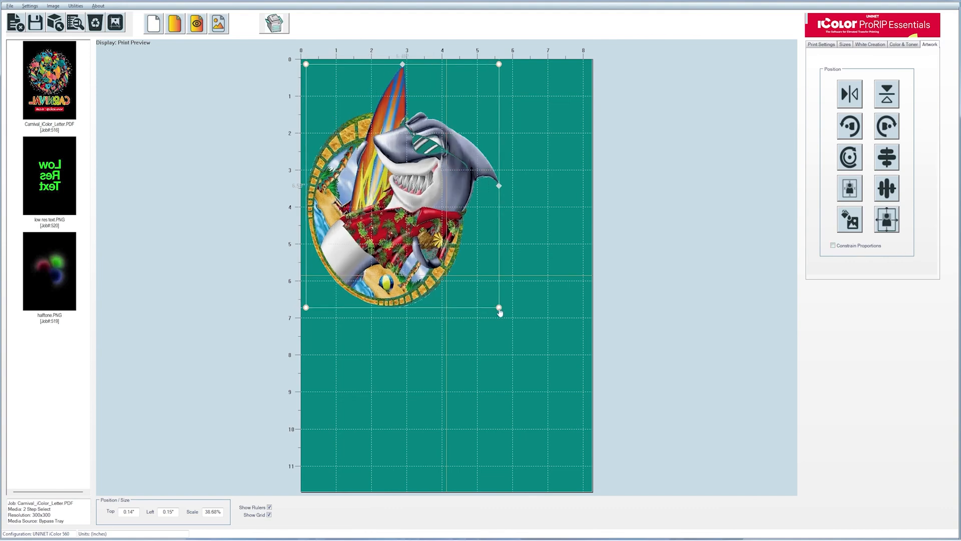
Review the Carnival artwork's available graphic options and open Color Replace for it, keeping the artwork in view
right_click(480, 199)
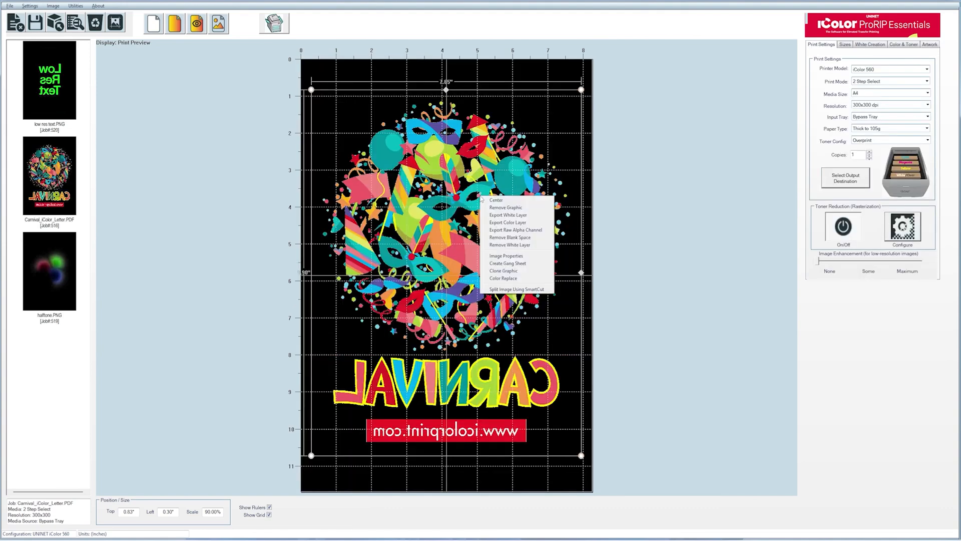
click(687, 174)
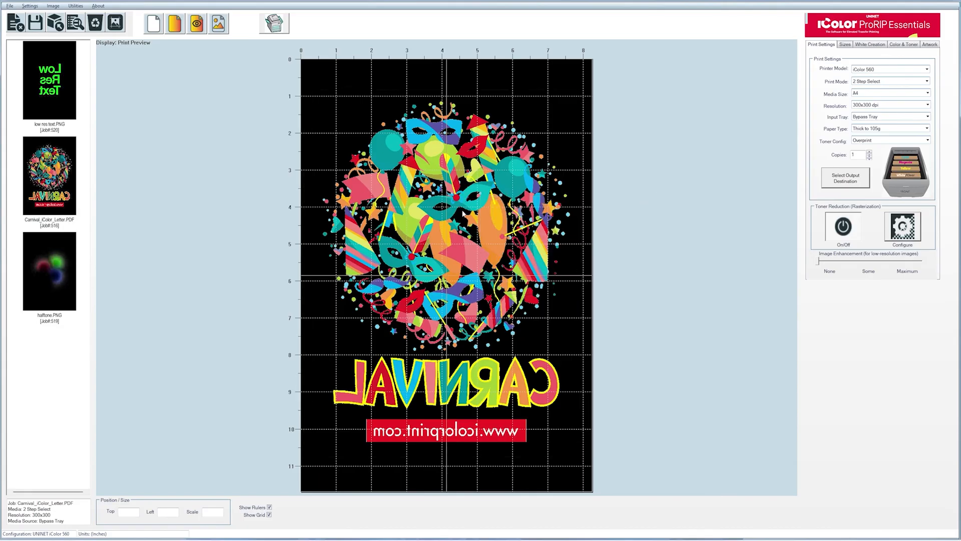
right_click(490, 239)
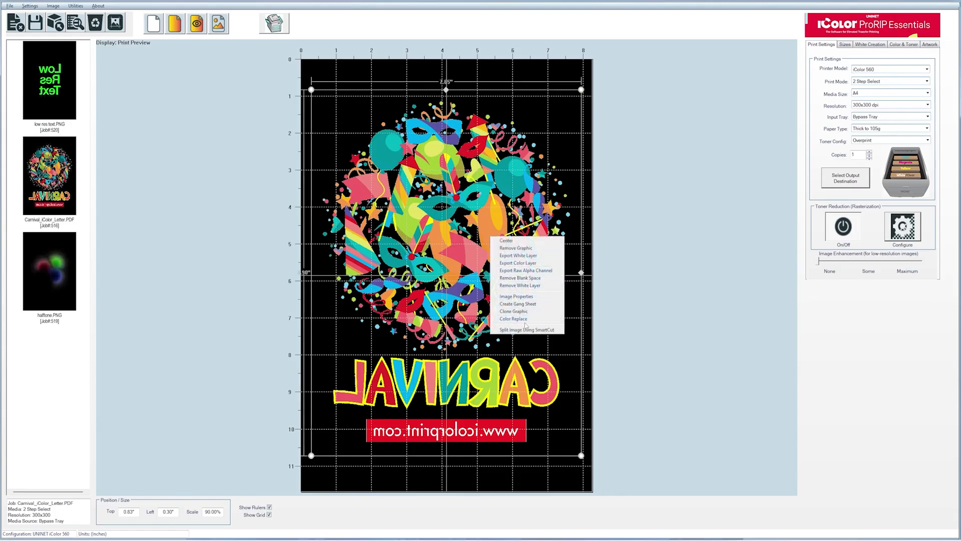
click(509, 320)
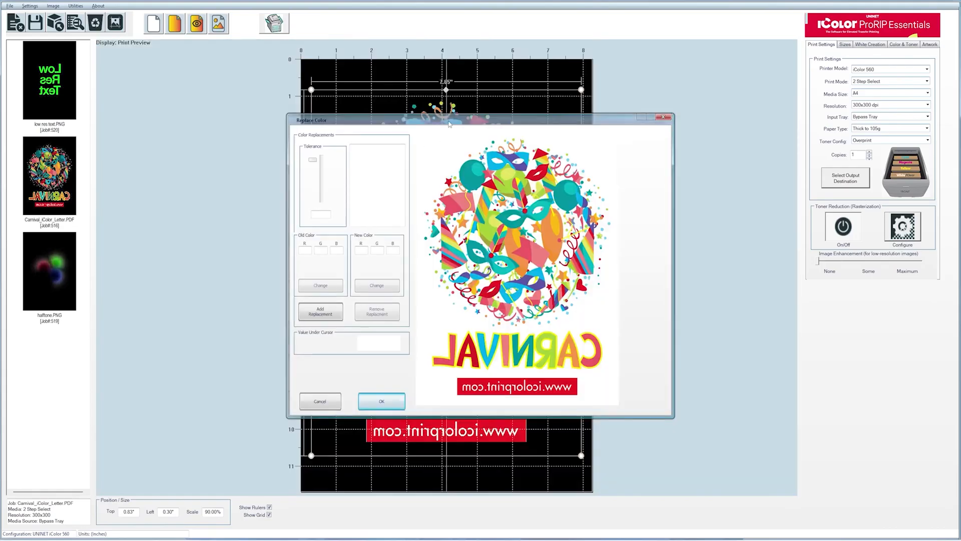
drag(449, 124, 722, 115)
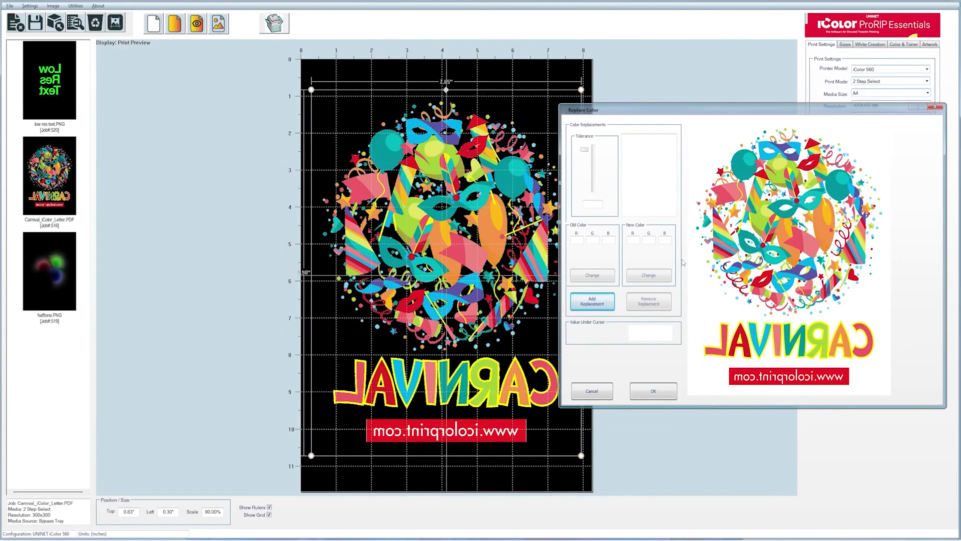
Add a color replacement that changes the teal picked from the Carnival graphic to pure yellow (255, 255, 0)
click(592, 302)
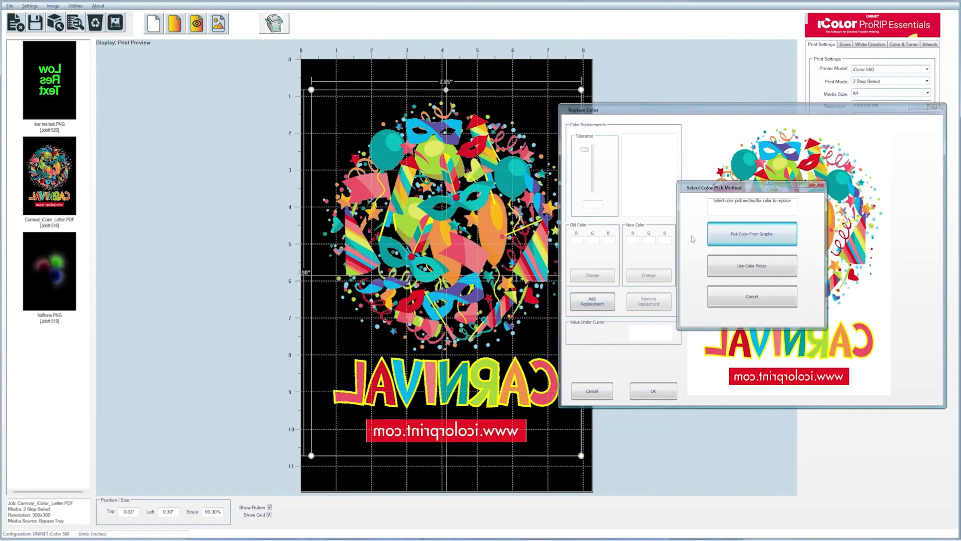
drag(721, 191, 626, 192)
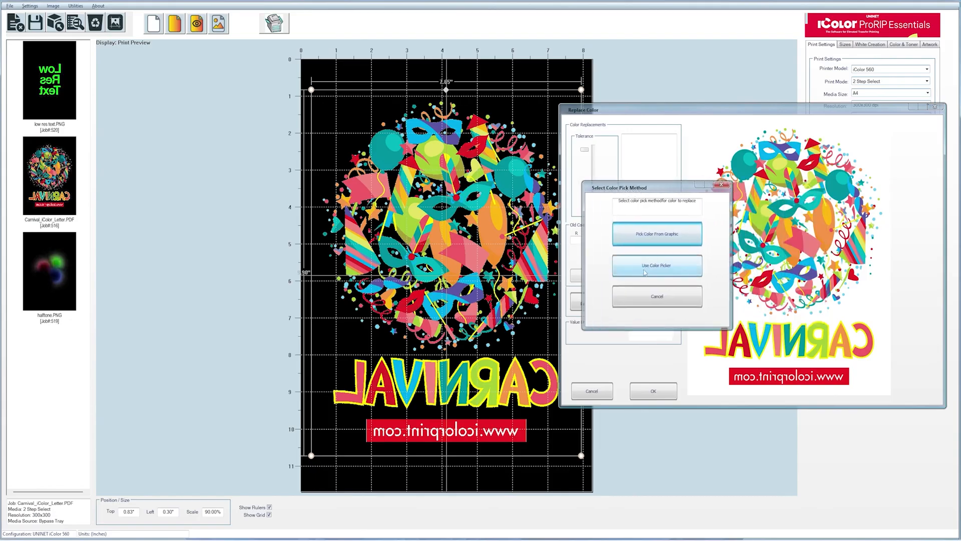
click(652, 235)
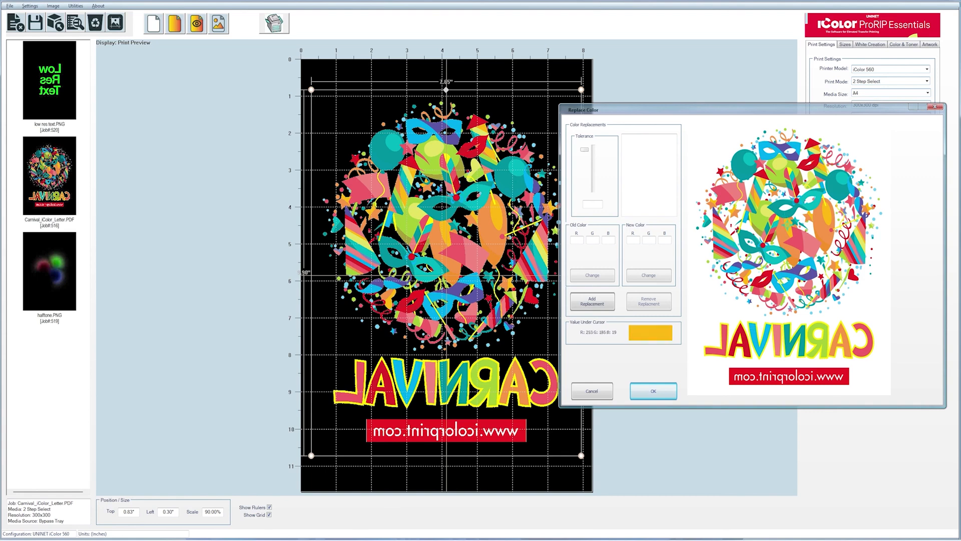
click(774, 206)
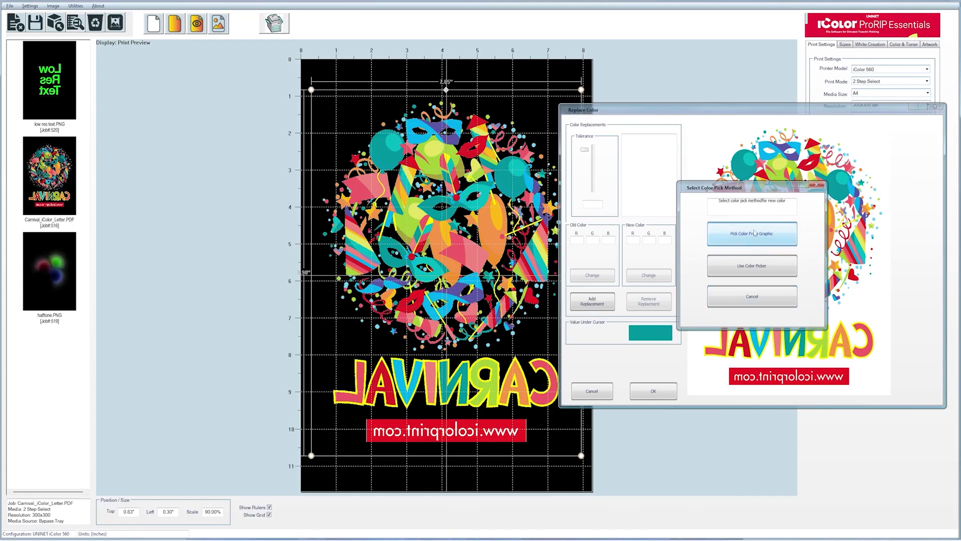
click(756, 272)
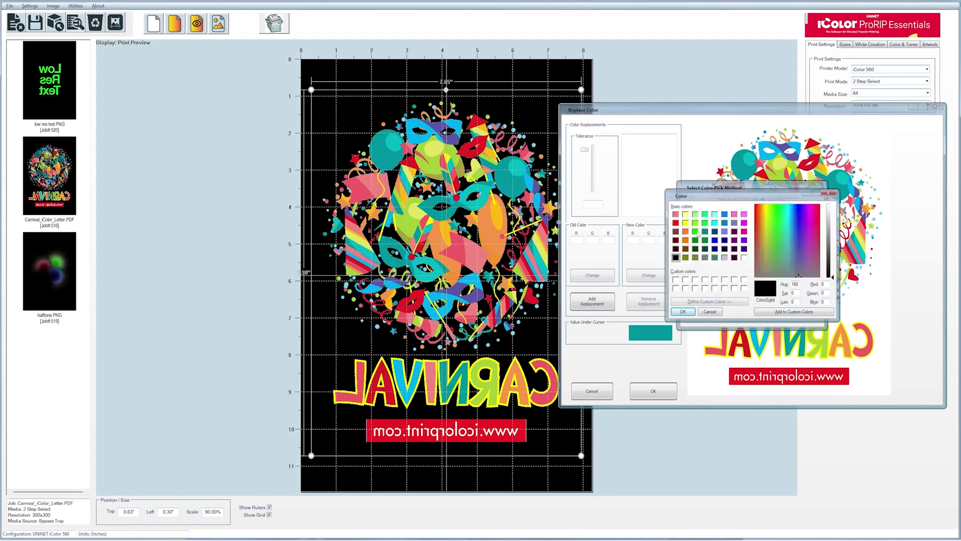
click(696, 231)
click(685, 223)
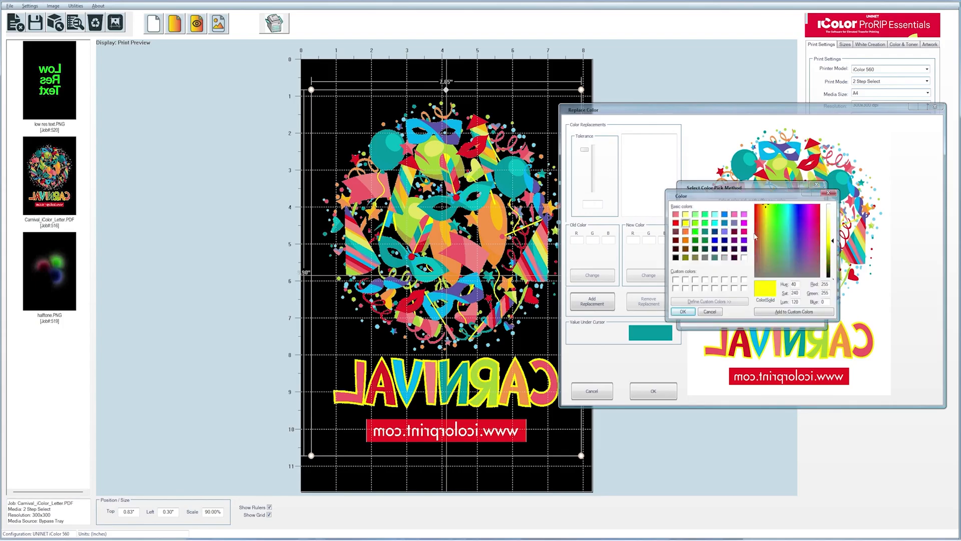
key(Return)
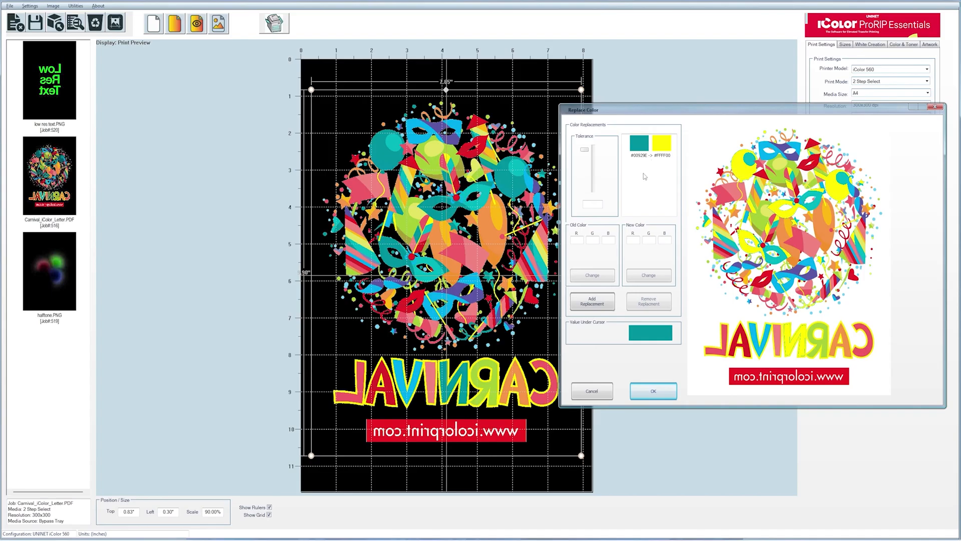
Try higher and lower tolerances for the teal-to-yellow replacement, and set the tolerance to 11%
click(636, 150)
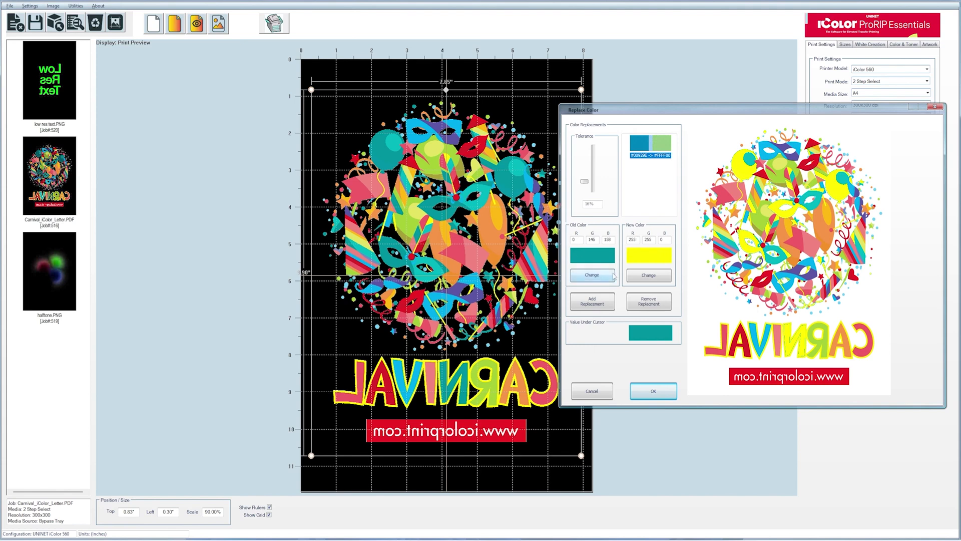
drag(584, 181, 585, 167)
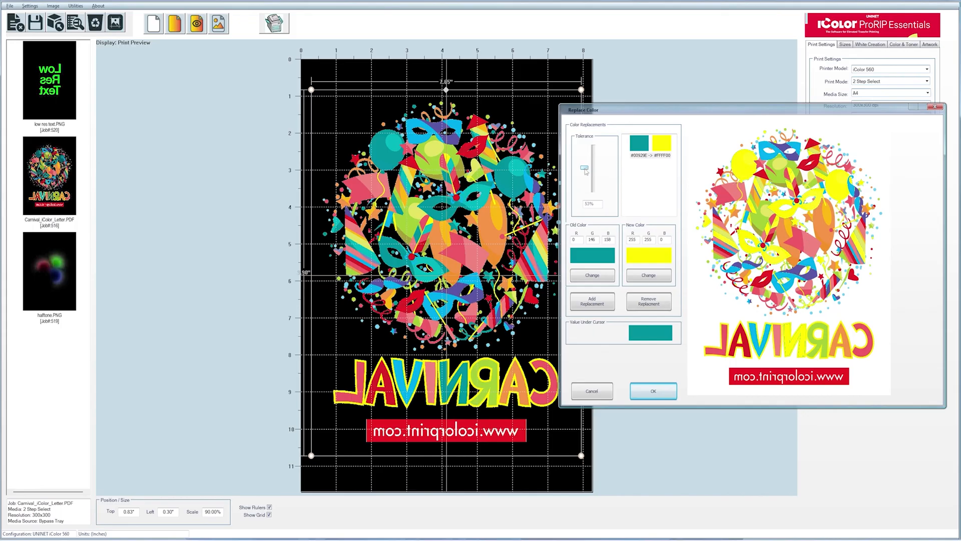
drag(584, 168, 586, 199)
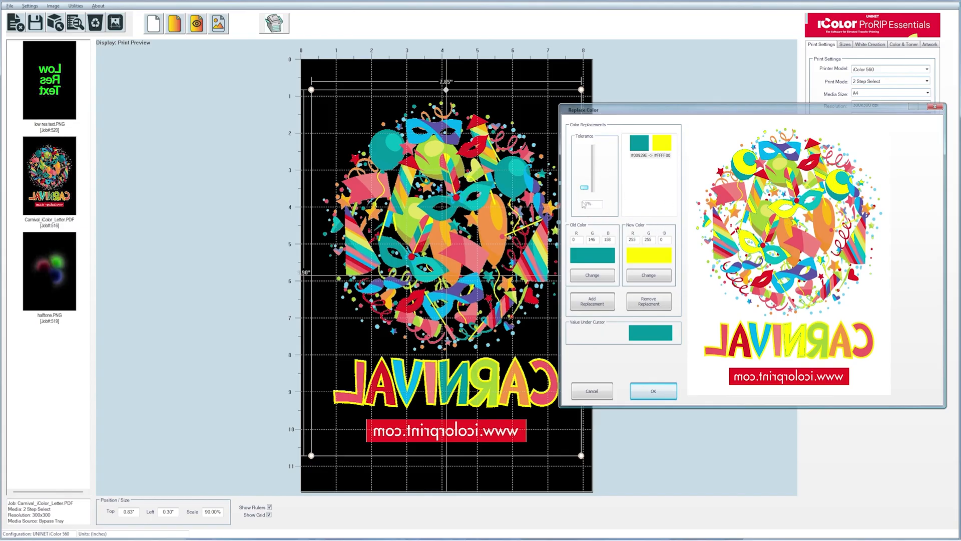
drag(585, 188, 584, 187)
drag(585, 189, 584, 182)
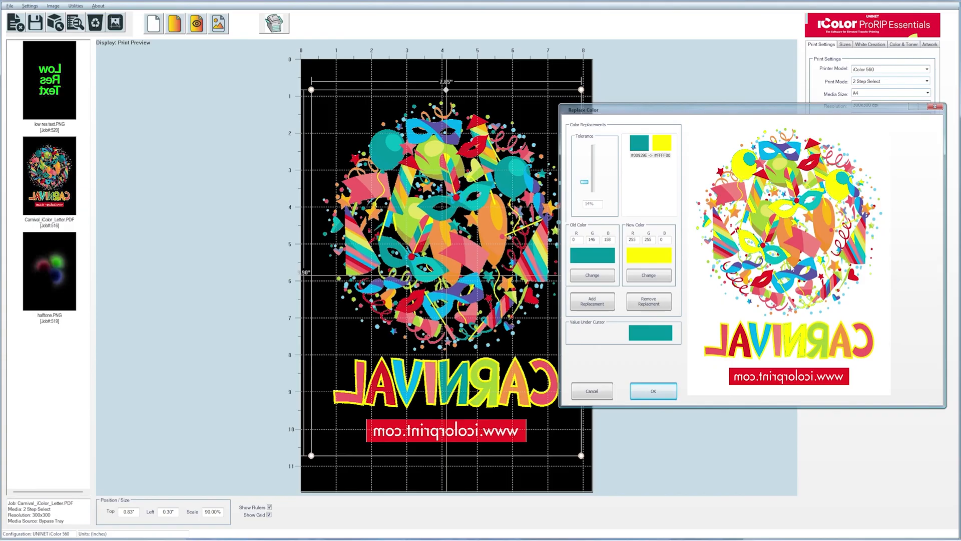
drag(584, 182, 584, 179)
drag(587, 181, 585, 174)
drag(585, 176, 586, 174)
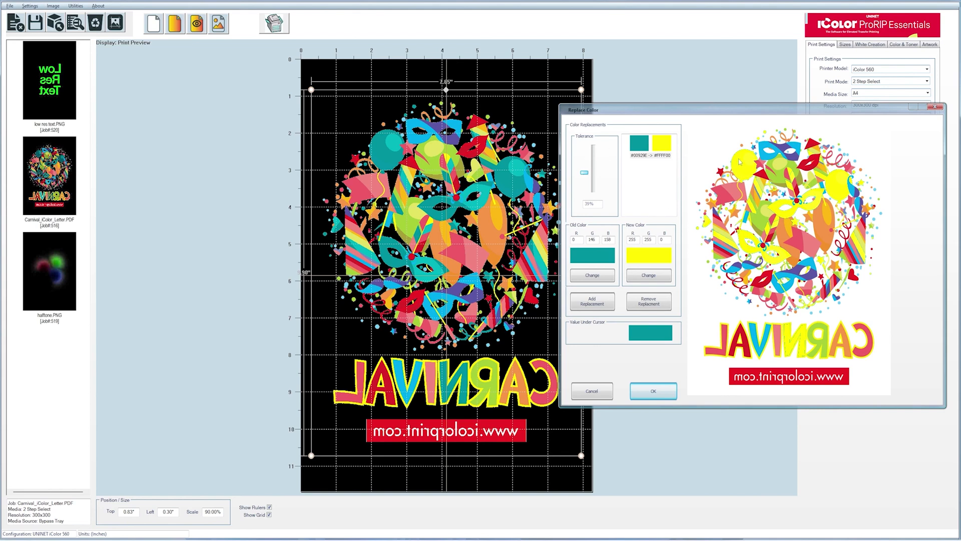
drag(585, 172, 587, 184)
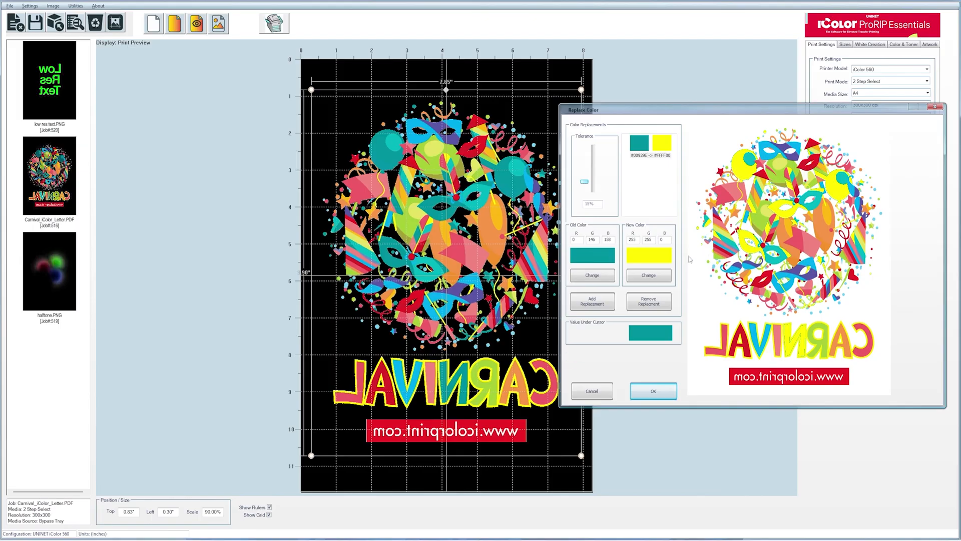
Add a second color replacement that changes the red picked from the Carnival lettering to purple (#8000FF)
click(596, 305)
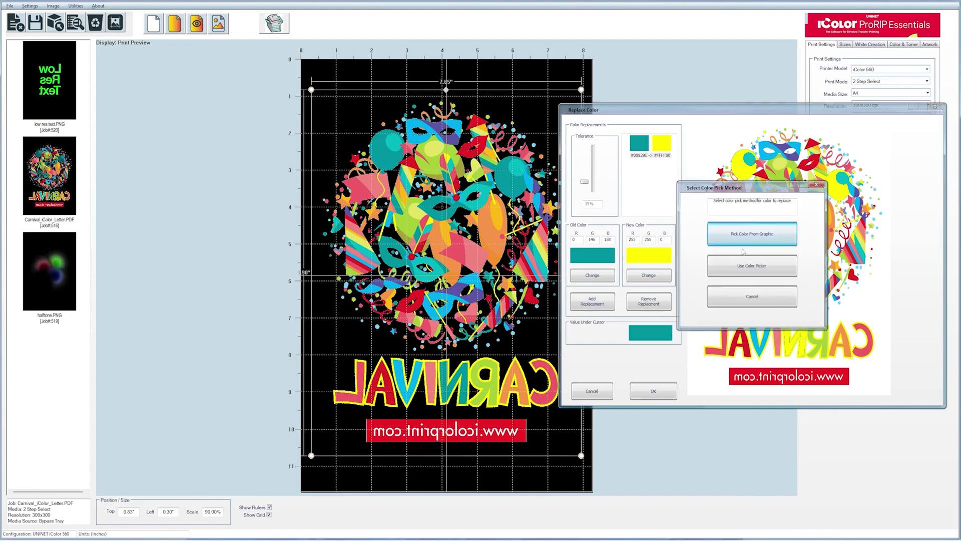
click(745, 237)
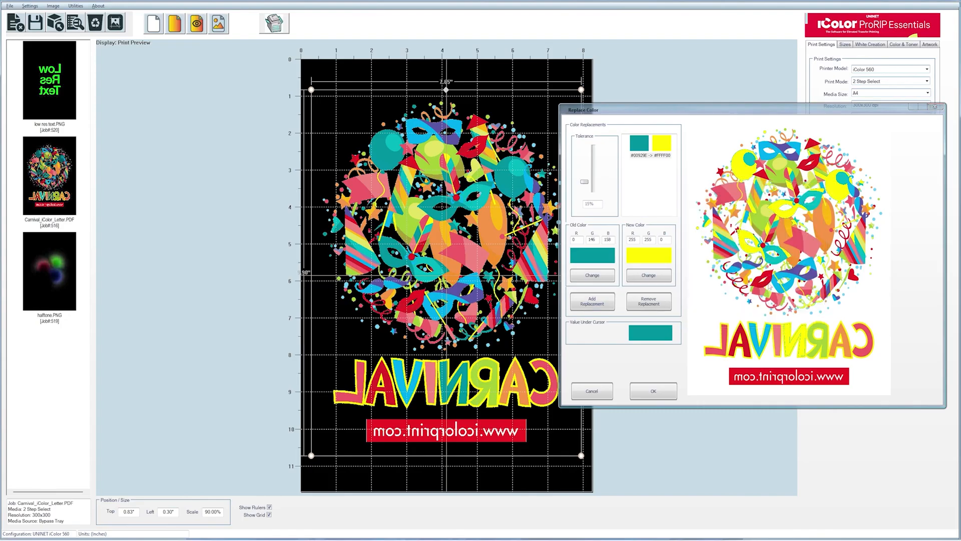
click(745, 344)
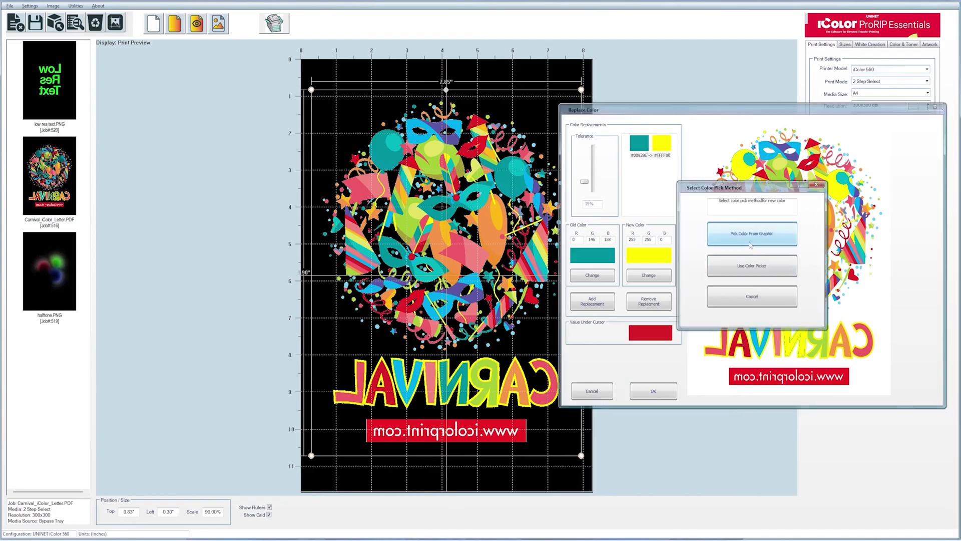
click(746, 268)
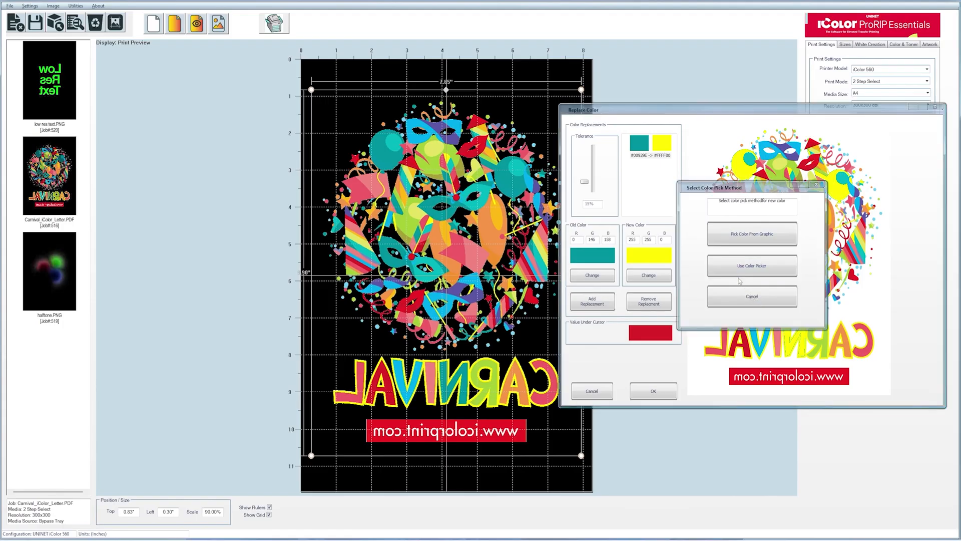
click(744, 240)
click(683, 311)
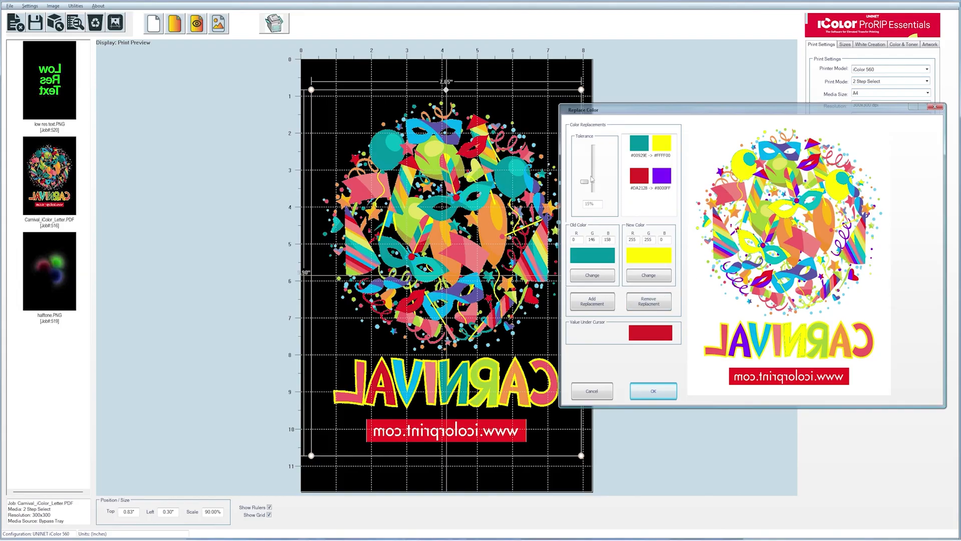
Apply the yellow and purple color replacements to the Carnival artwork, and restore its original colors
drag(584, 183, 584, 185)
click(607, 305)
click(653, 391)
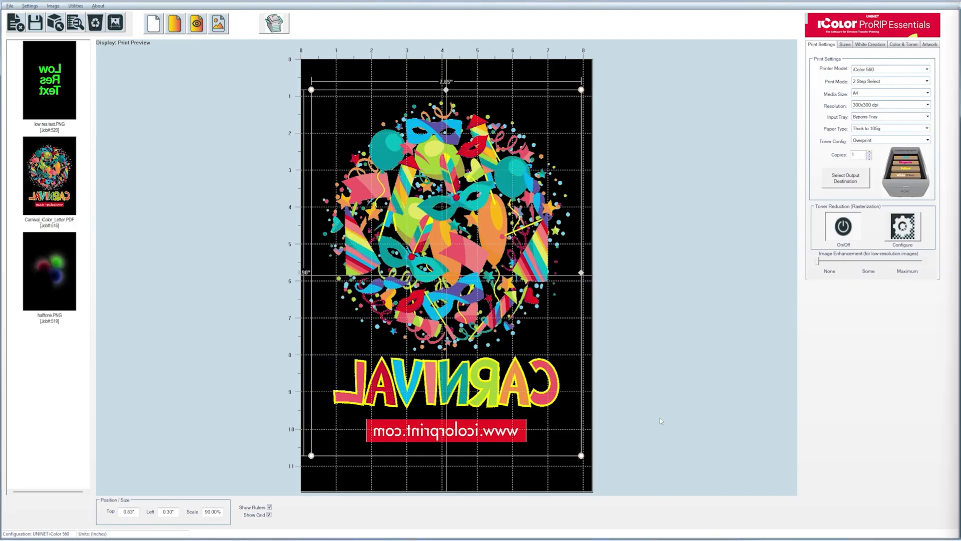
click(648, 284)
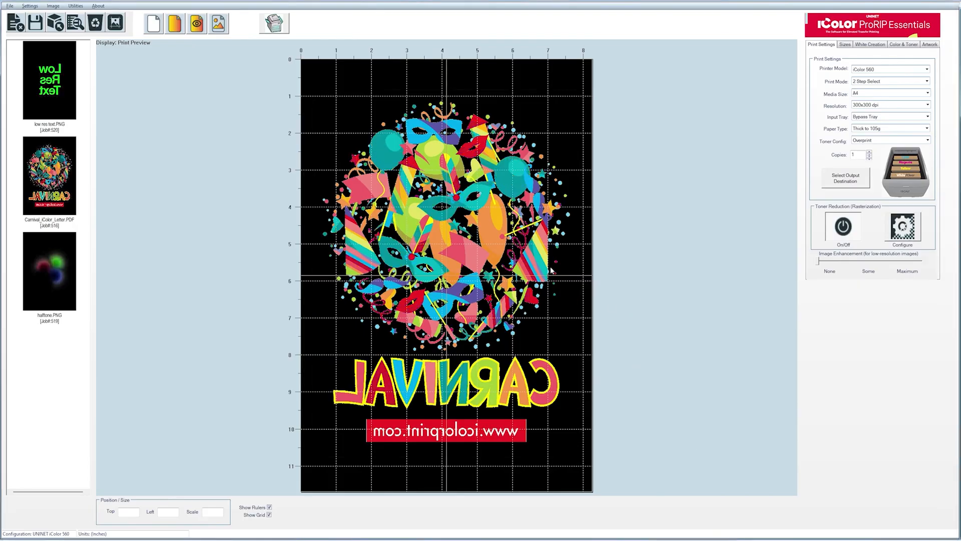
Scale the Carnival artwork to 30% and position it about 0.67" from the top and left edges of the page
click(456, 264)
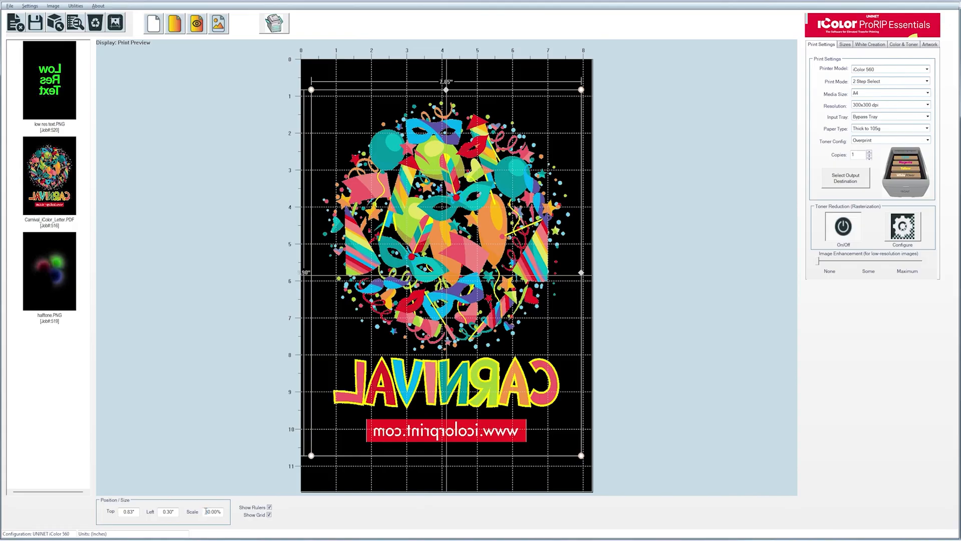
text(3)
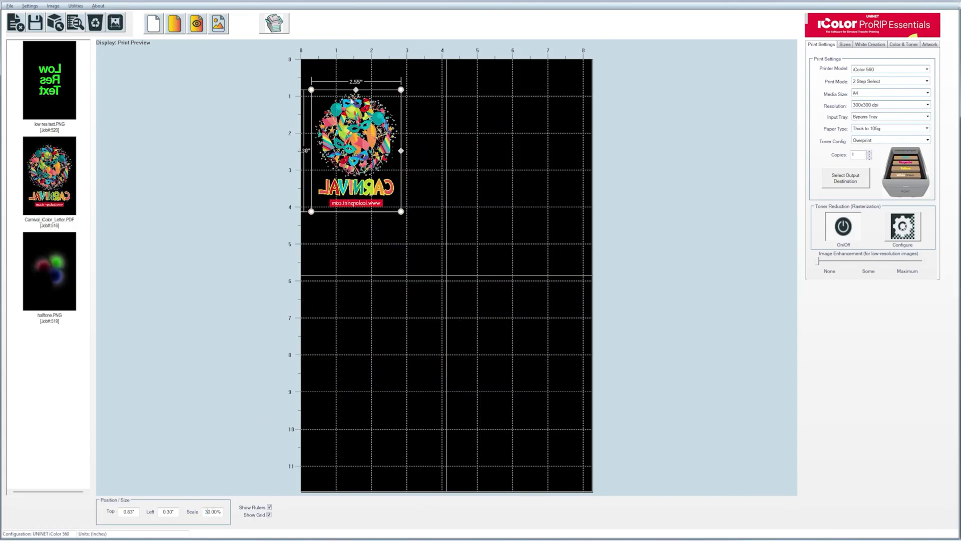
drag(357, 141, 374, 139)
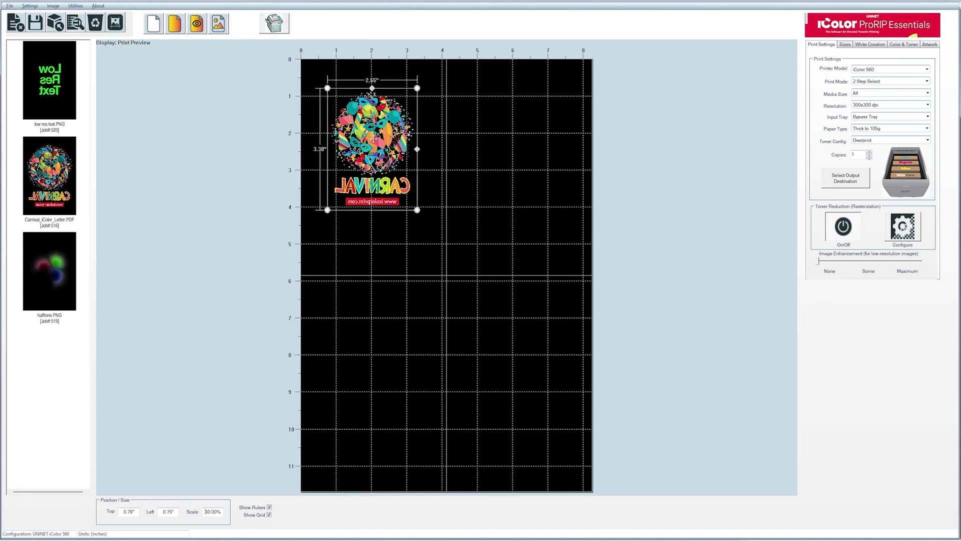
drag(370, 135, 369, 133)
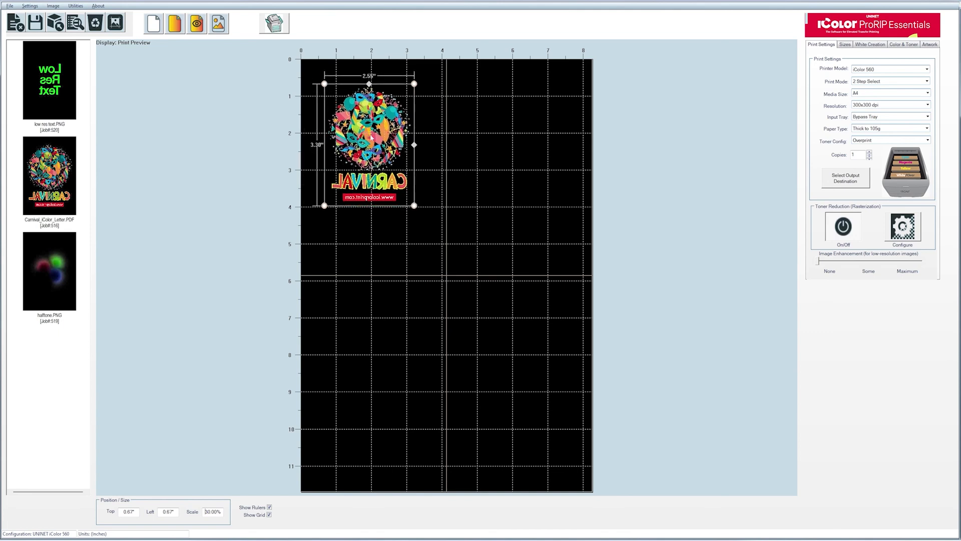
Create a gang sheet of the upright Carnival artwork with 0.25" horizontal and 0.25" vertical separation
right_click(377, 143)
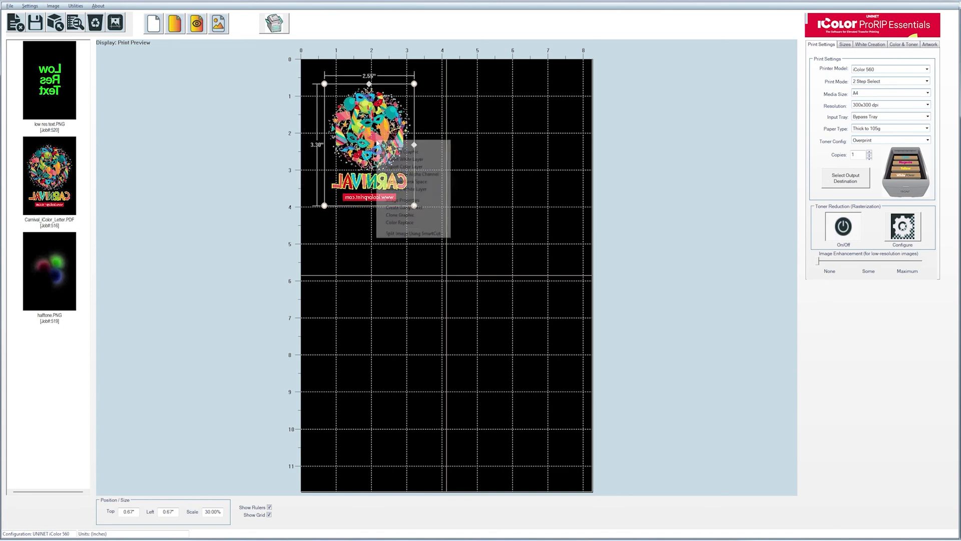
click(401, 207)
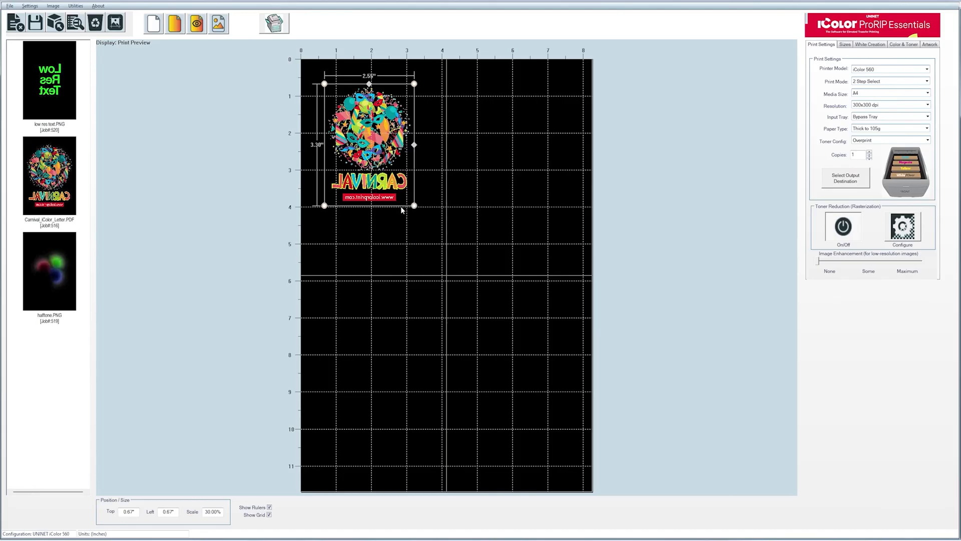
drag(469, 233, 482, 113)
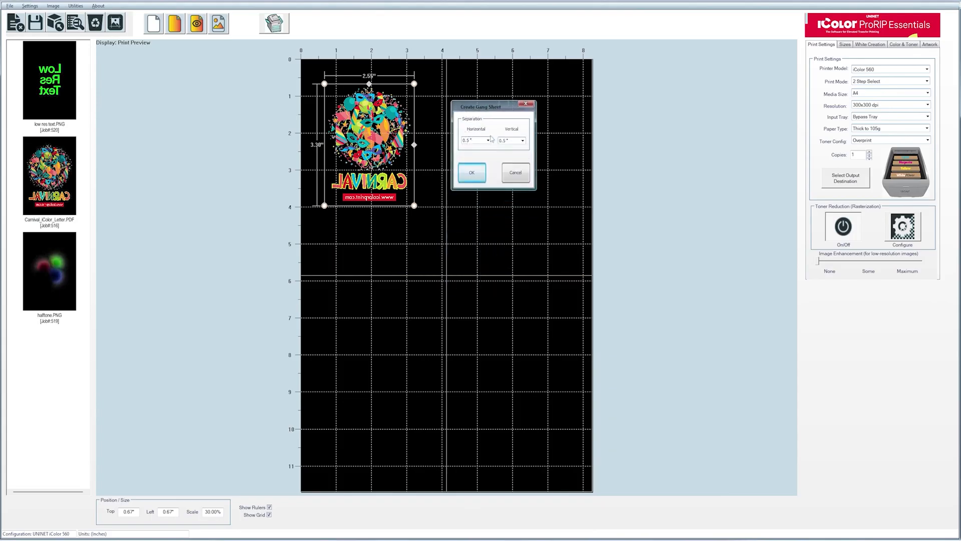
drag(490, 107, 556, 114)
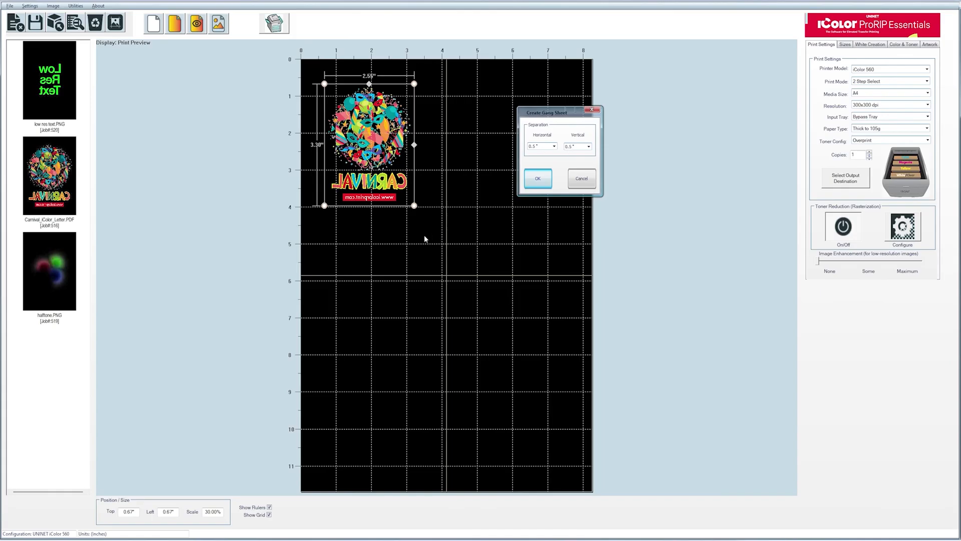
drag(549, 116, 619, 119)
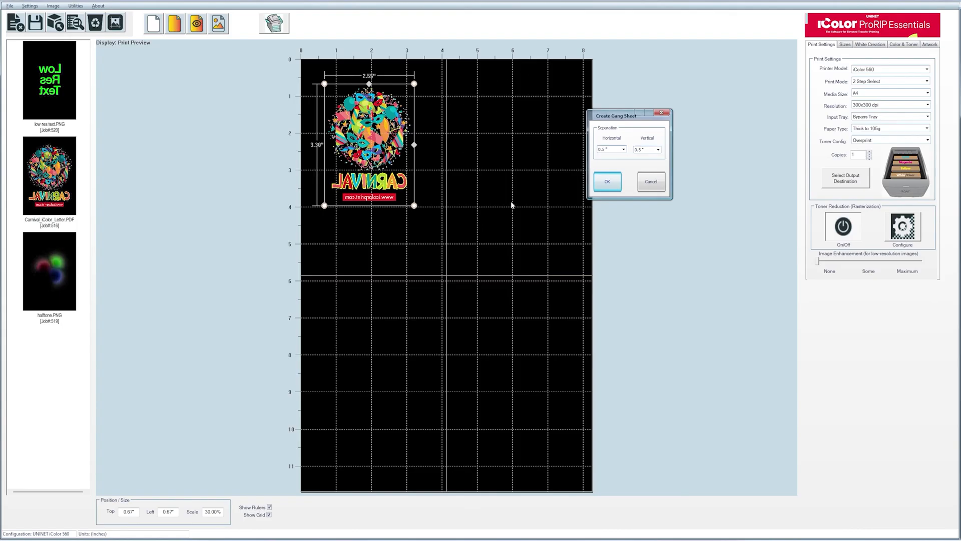
click(615, 151)
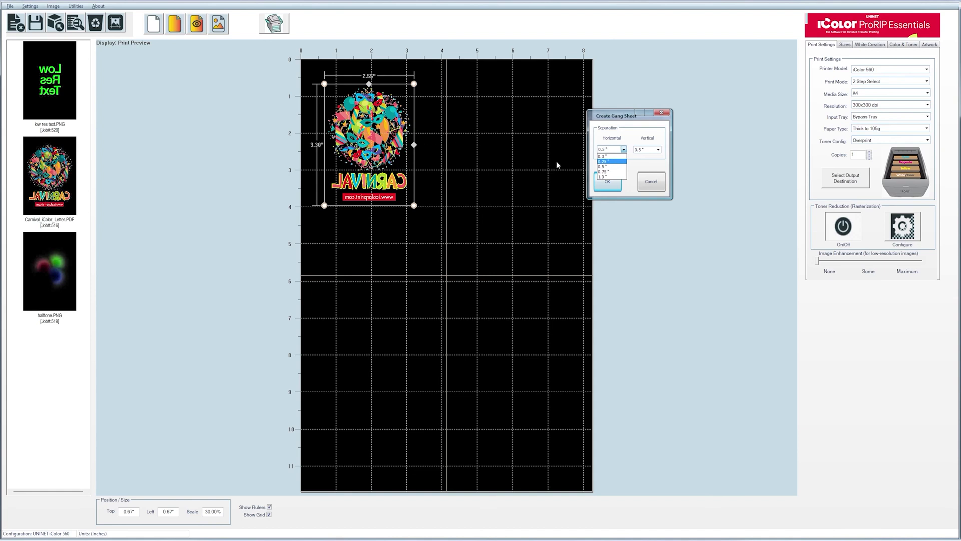
click(604, 161)
click(643, 150)
click(640, 161)
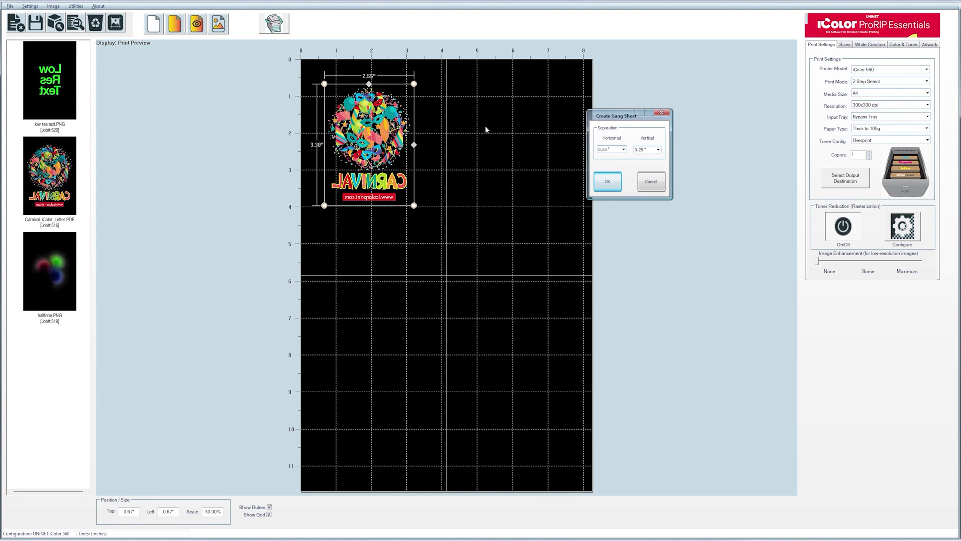
click(609, 181)
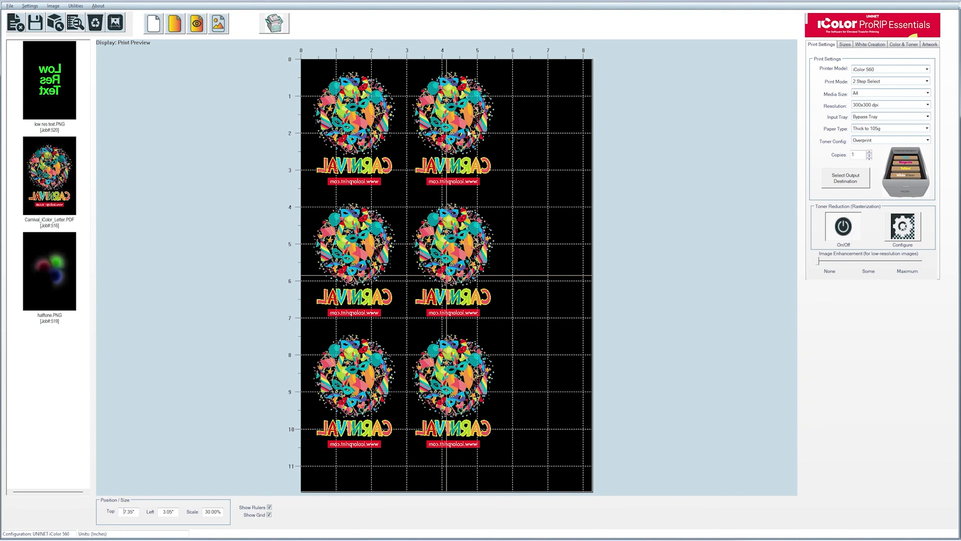
Remove the extra Carnival copies from the gang sheet, keeping only the one in the page's upper-left corner
click(468, 133)
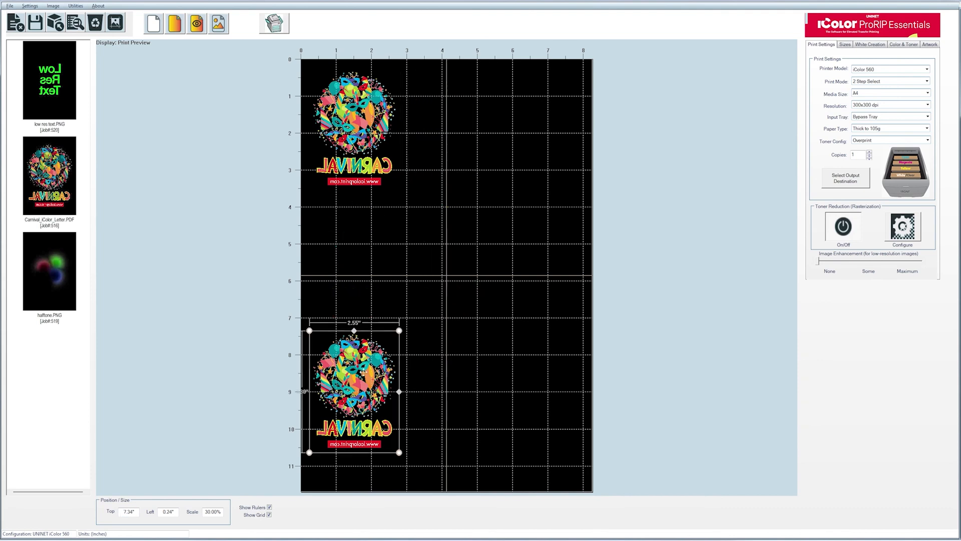
right_click(370, 372)
click(386, 381)
key(Return)
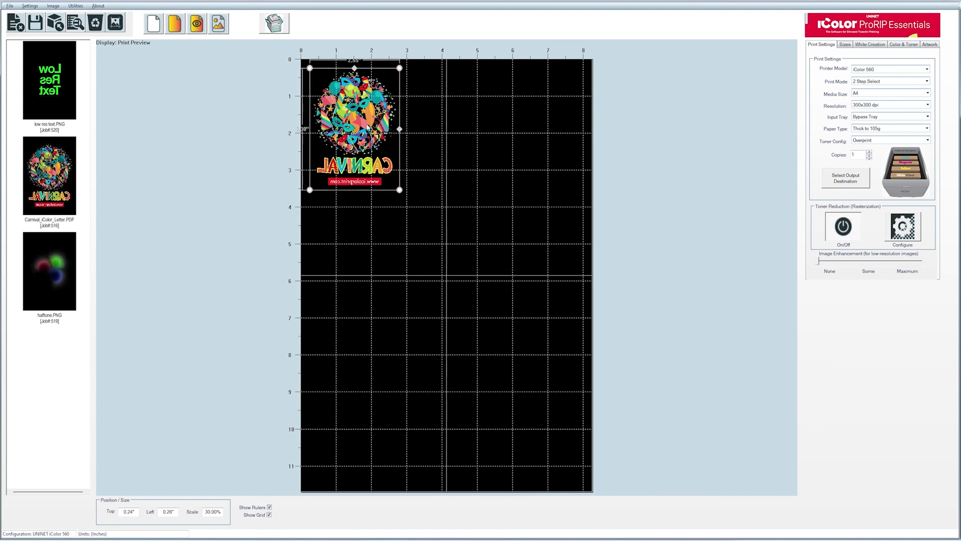
Rotate the remaining Carnival artwork 90° clockwise and position it about 0.37" from the page top and 0.39" from the left edge
click(930, 44)
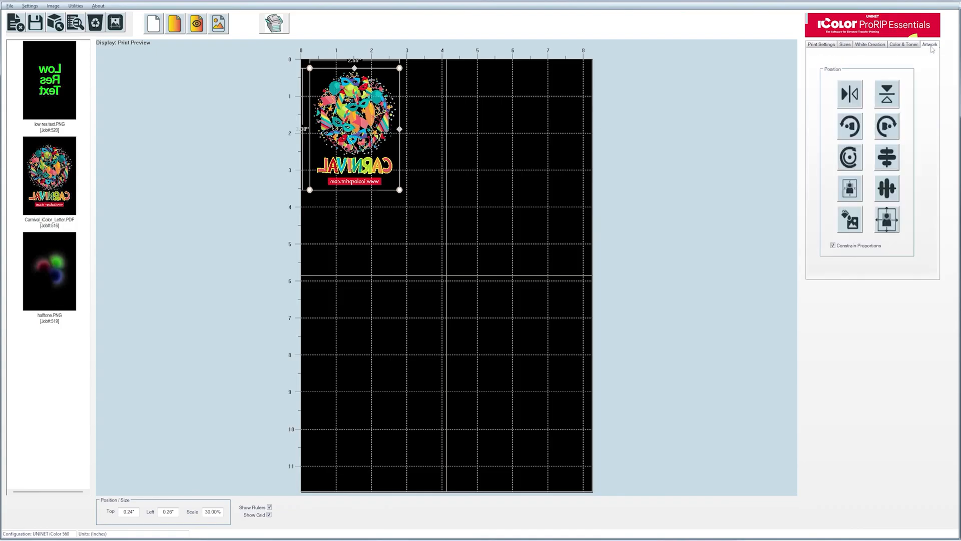
click(886, 126)
drag(466, 114, 395, 120)
Create a gang sheet of the rotated Carnival artwork with 0.25" separation both horizontally and vertically
right_click(394, 121)
click(433, 190)
click(475, 260)
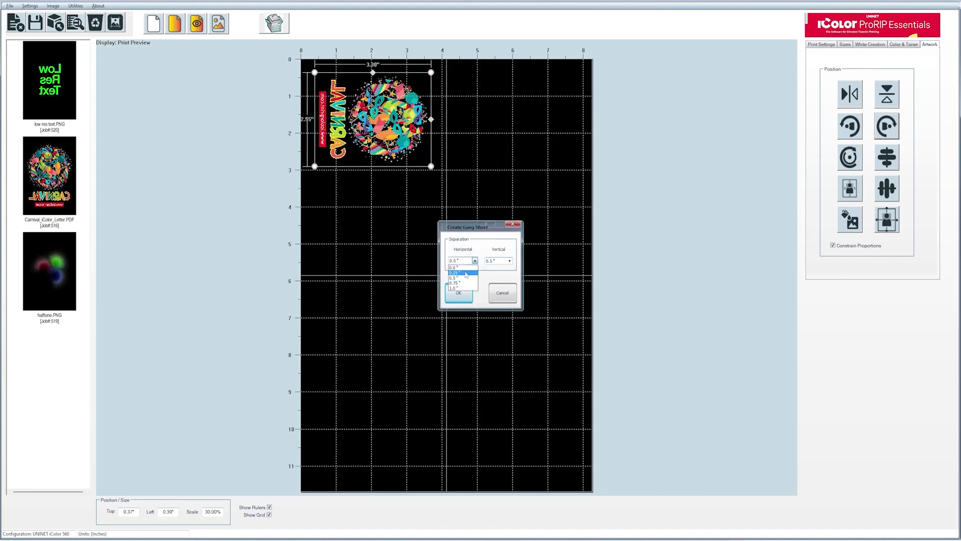
click(461, 272)
click(510, 260)
click(496, 272)
click(459, 293)
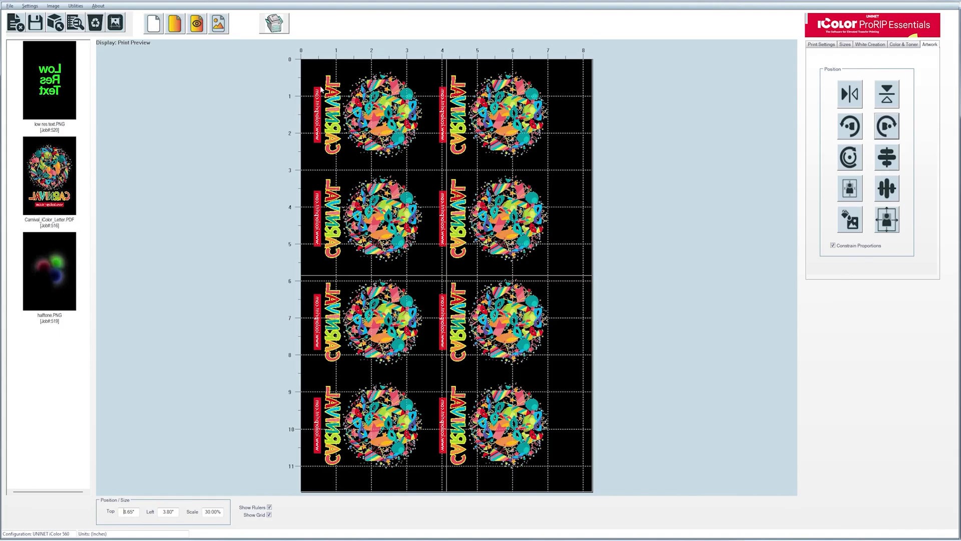
Clear the Carnival gang sheet from the page and import the marlin graphic from the SAMPLE_FILES folder
right_click(362, 114)
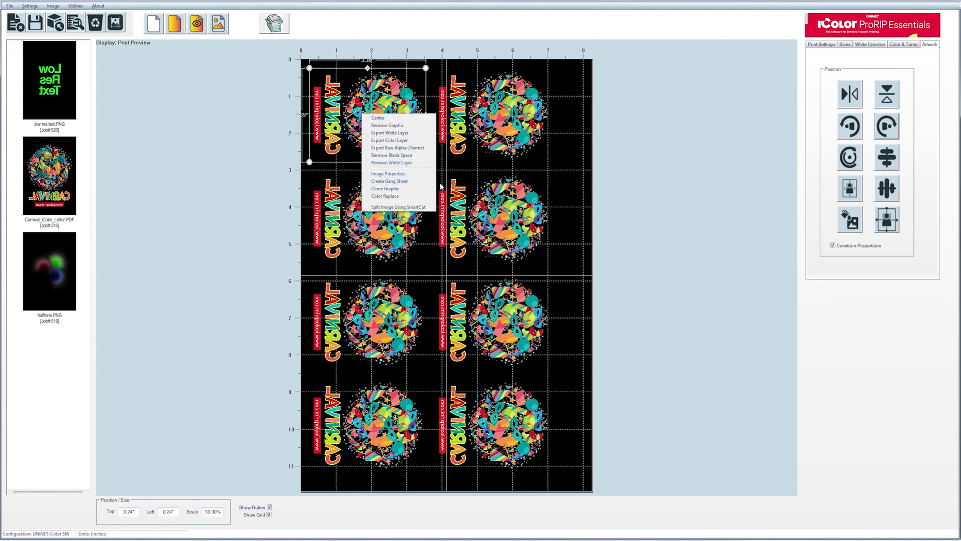
click(602, 162)
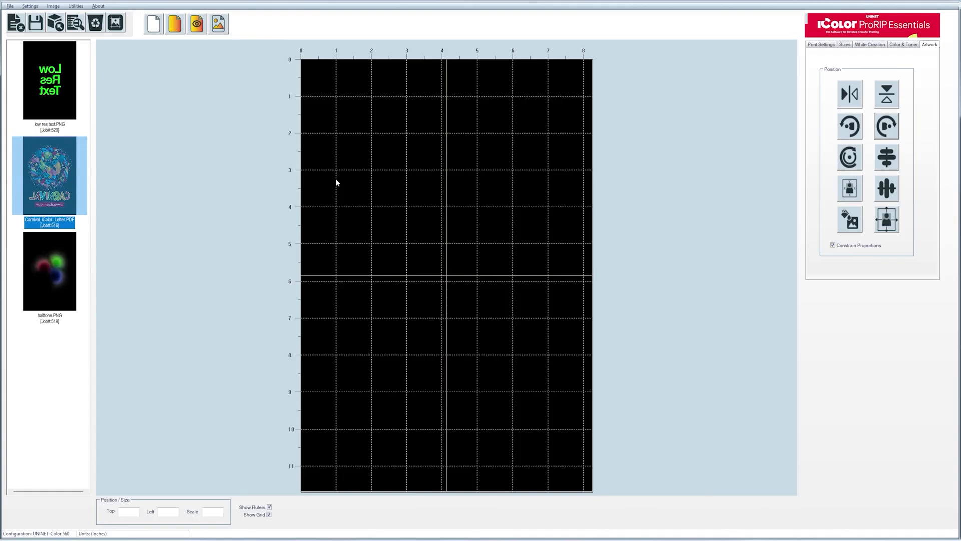
click(55, 23)
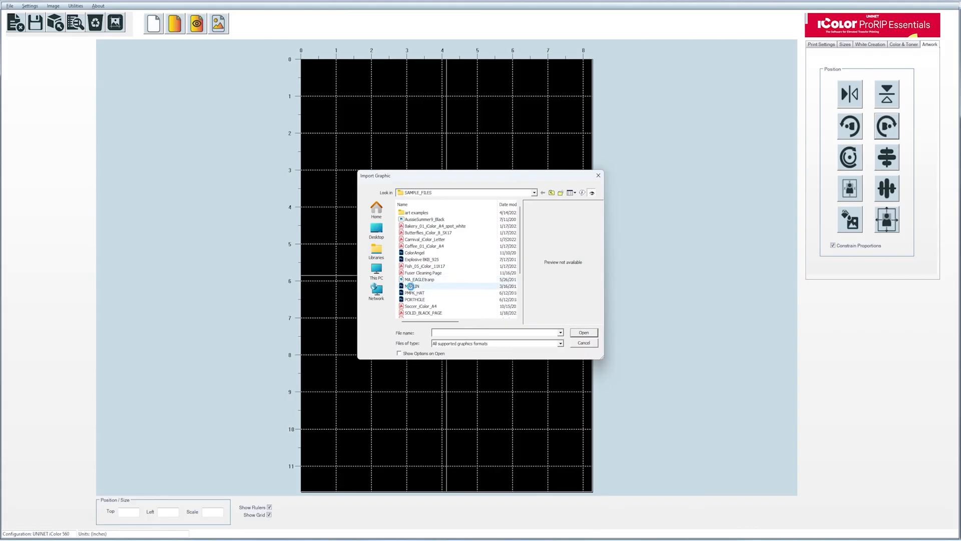
double_click(410, 286)
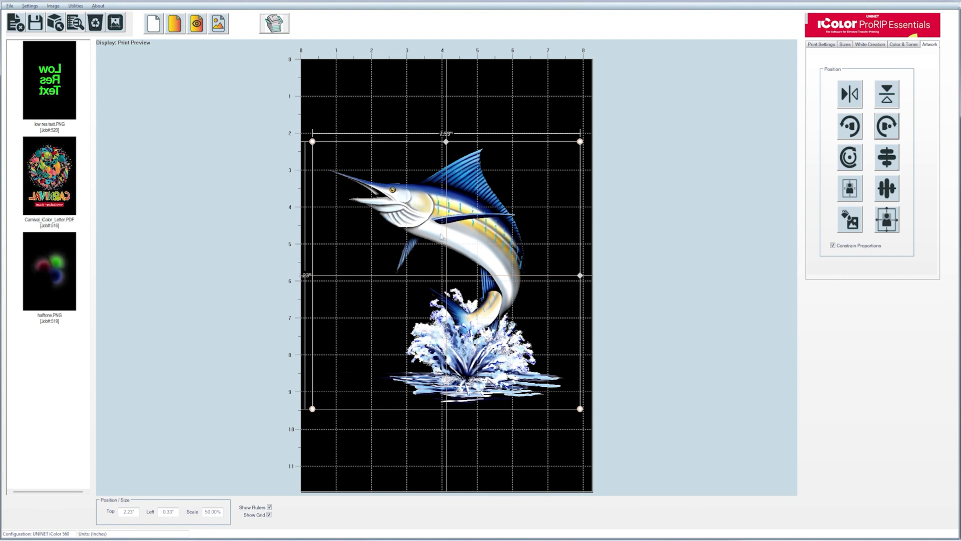
Open the marlin graphic in SmartCUT to split it, and maximize the SmartCUT window
right_click(474, 258)
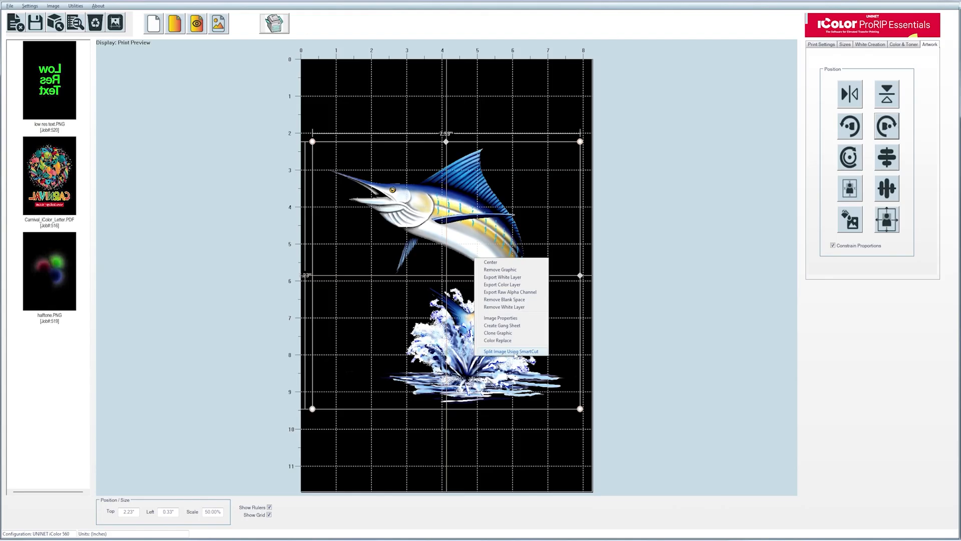
click(516, 352)
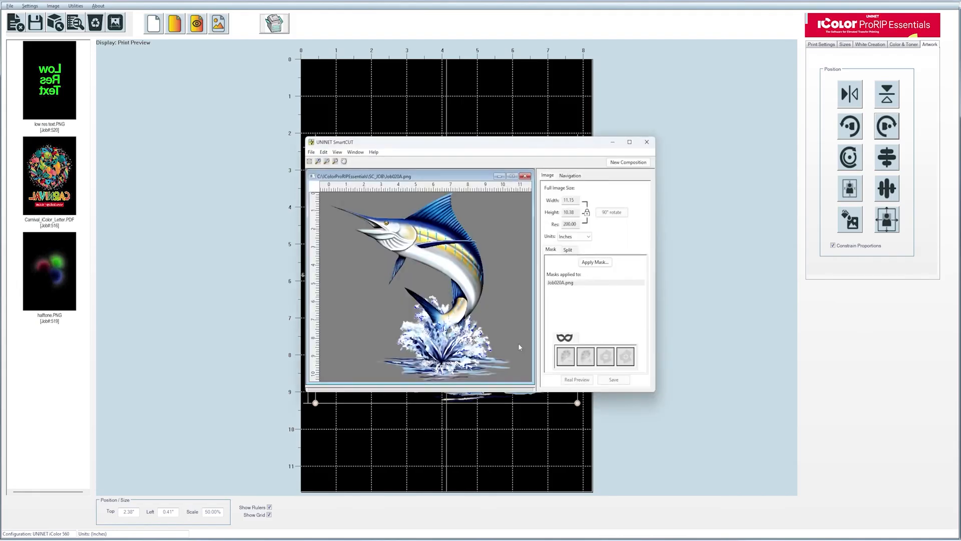
double_click(569, 142)
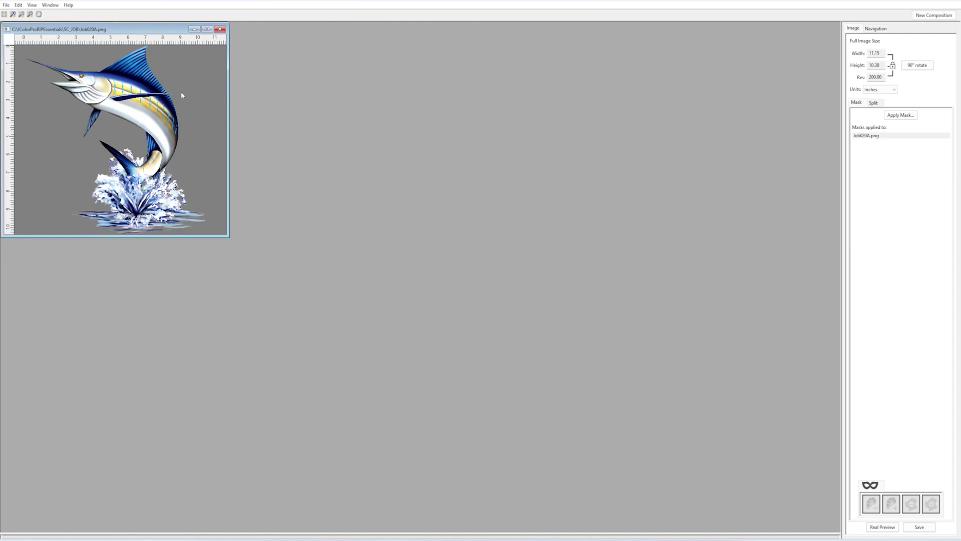
Bring up the split page settings after reviewing the mask options, and enlarge the marlin image to fill the workspace
click(871, 103)
click(925, 148)
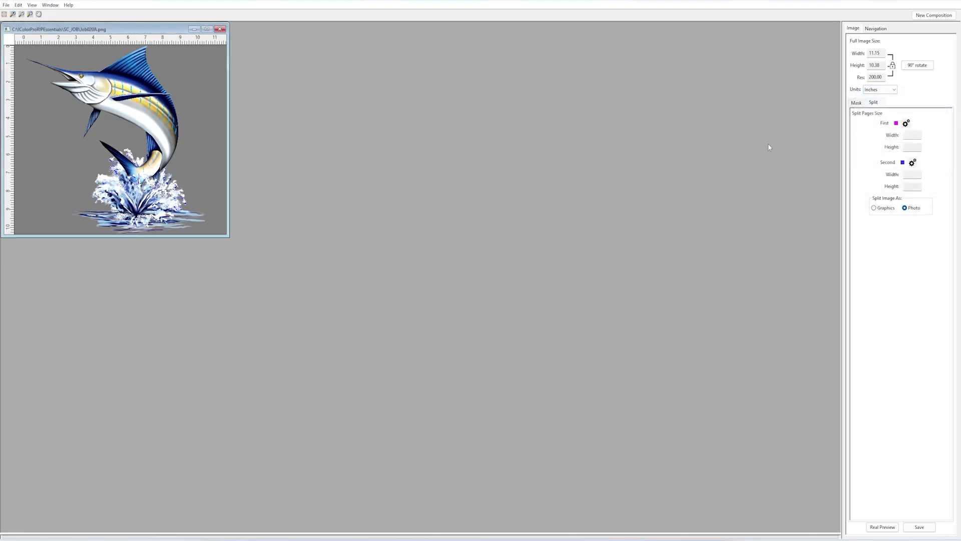
click(855, 103)
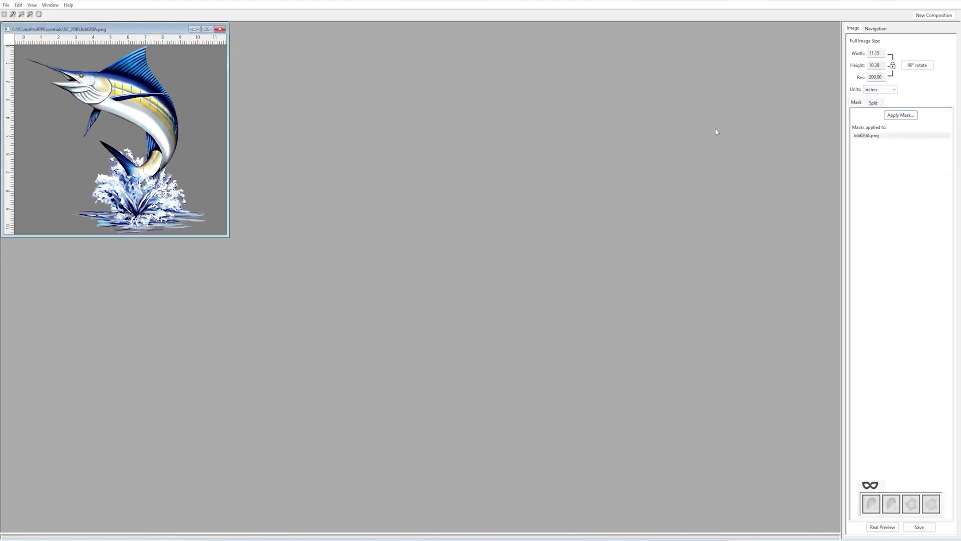
click(874, 105)
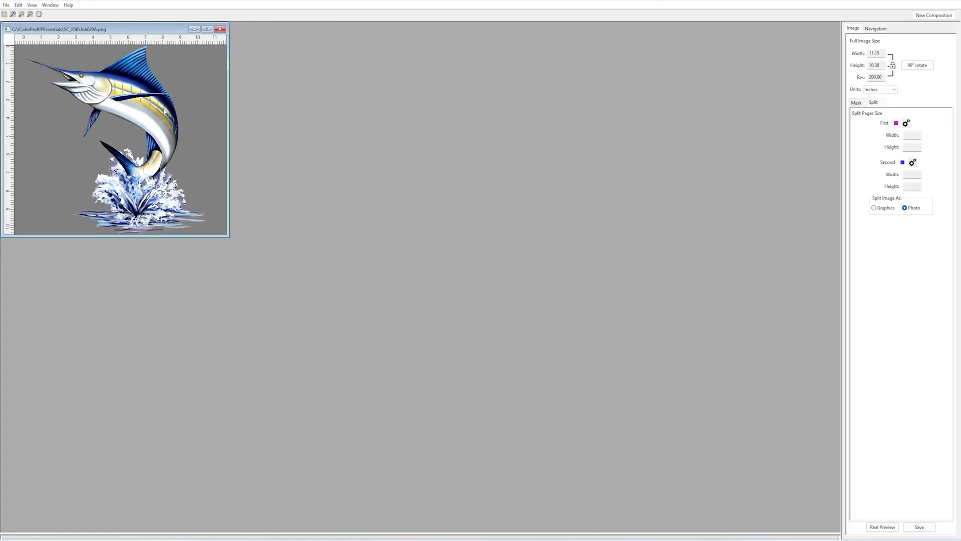
drag(144, 32, 344, 92)
click(407, 89)
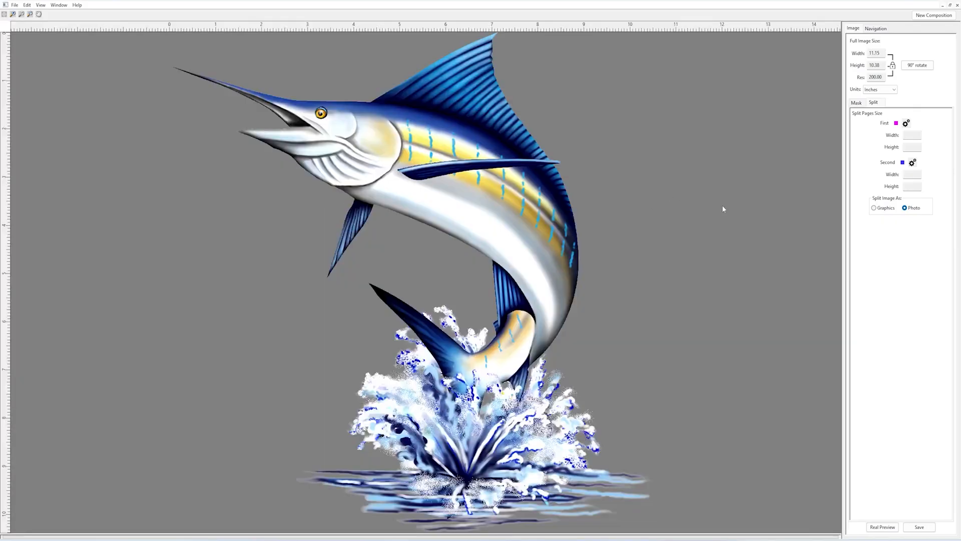
Add first and second split pages using the DIN A4, 210 x 297 mm preset with auto center, and reposition the first page over the marlin
click(905, 123)
click(905, 117)
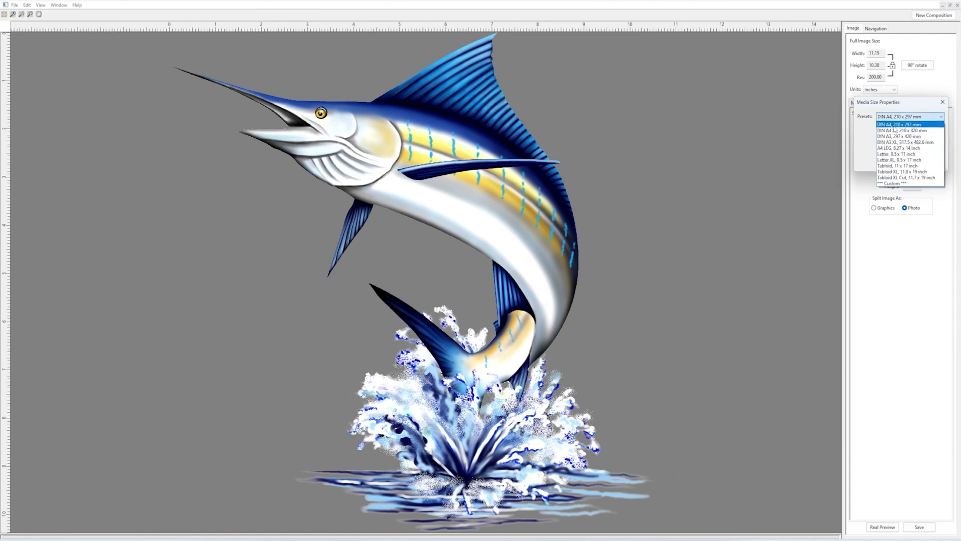
click(913, 126)
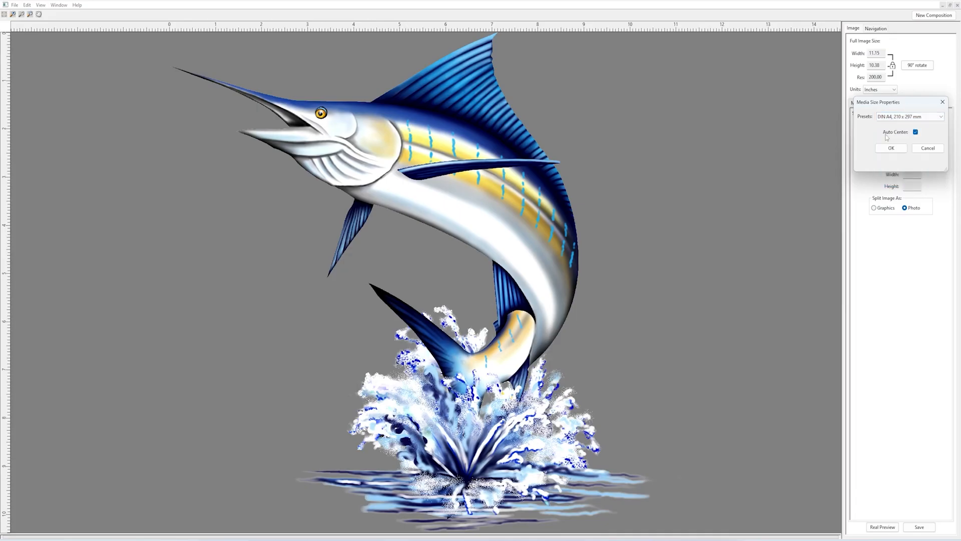
click(889, 149)
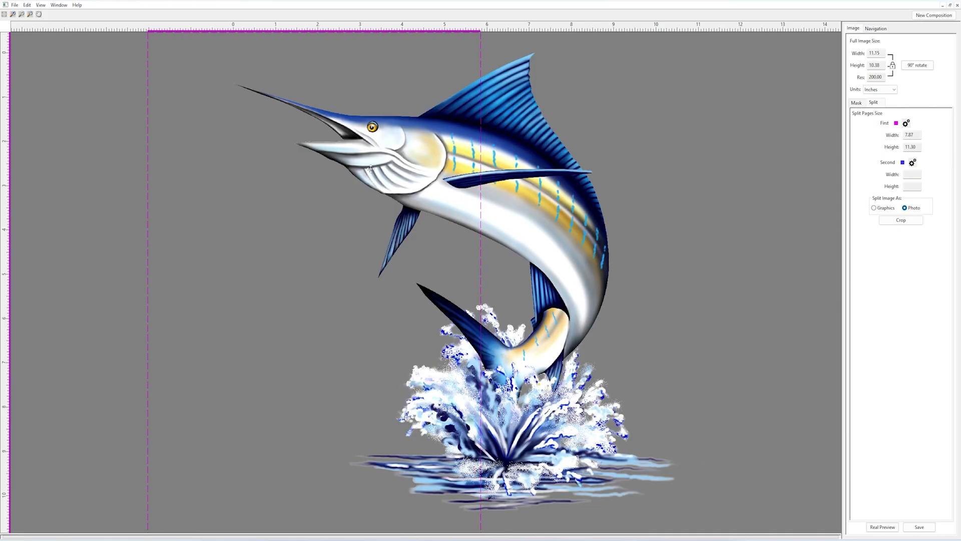
click(912, 163)
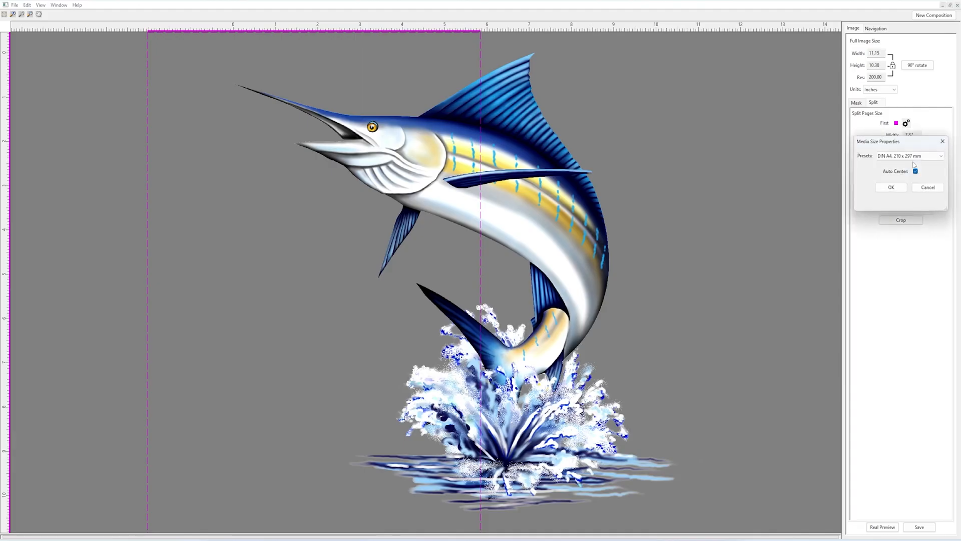
click(890, 188)
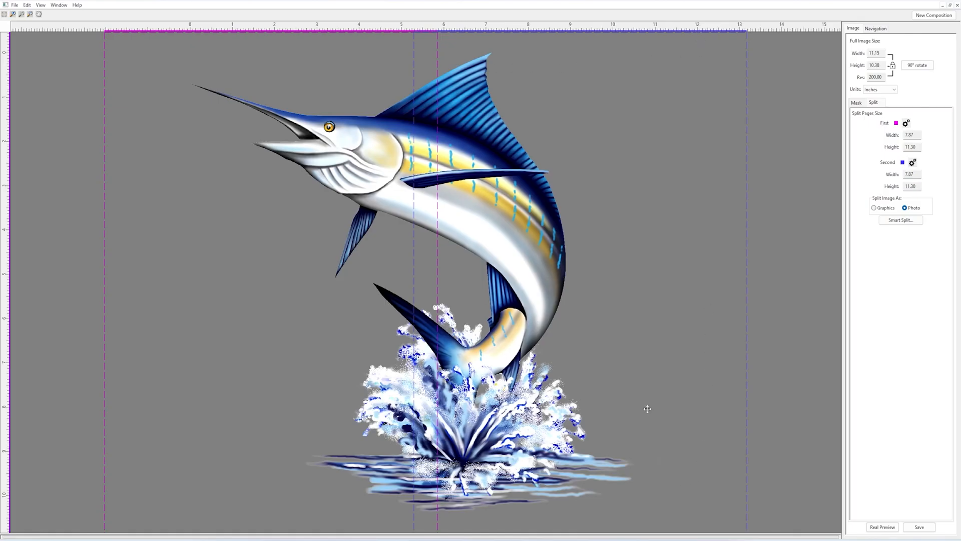
drag(140, 249, 219, 253)
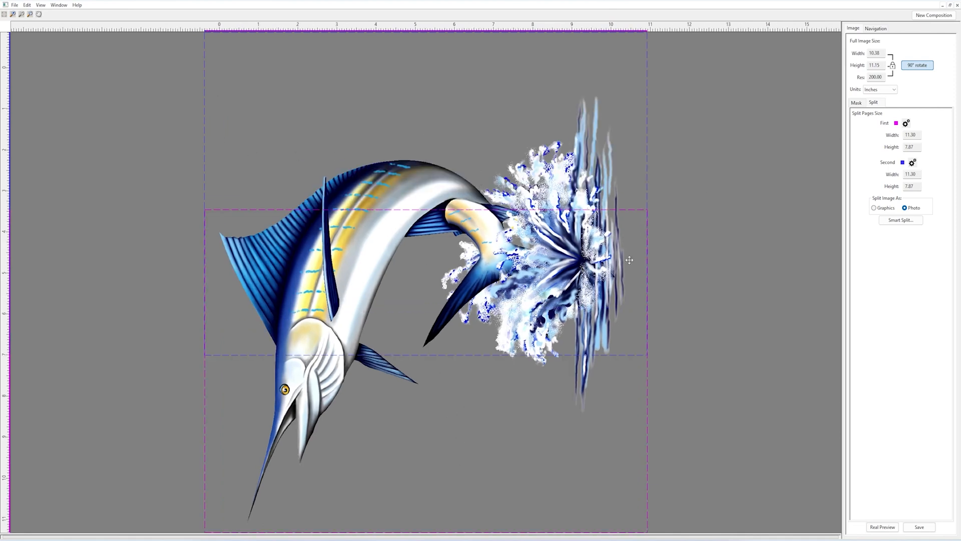
Delete the first and second split pages from the rotated marlin image
click(906, 123)
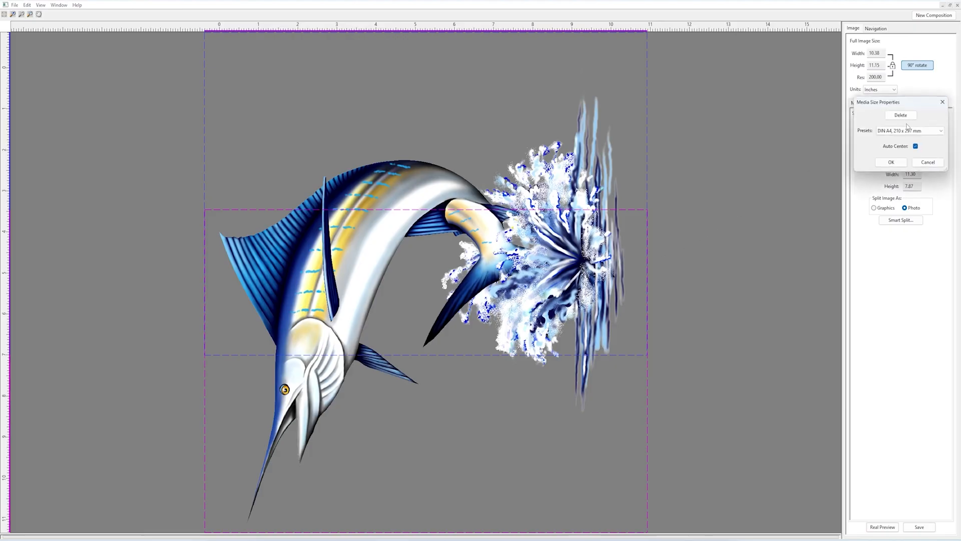
click(901, 115)
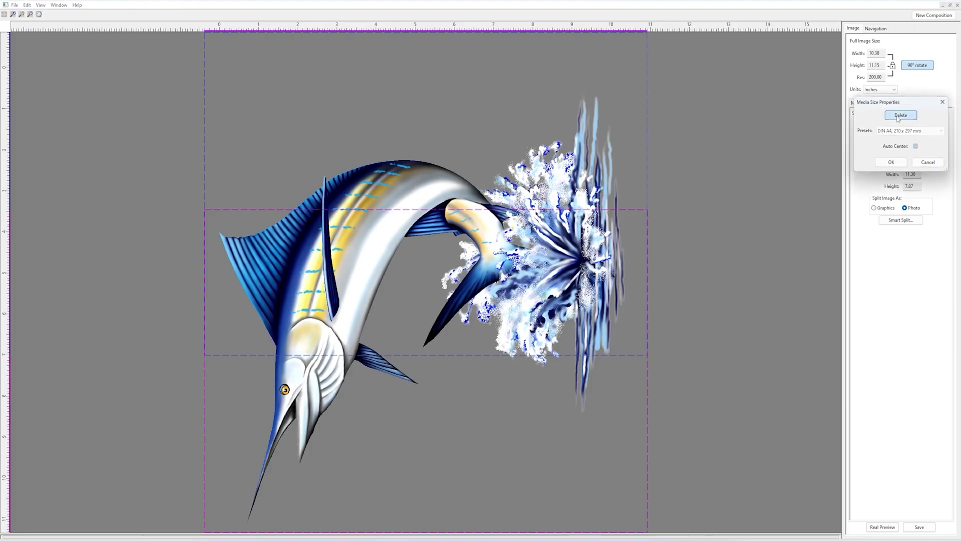
click(891, 163)
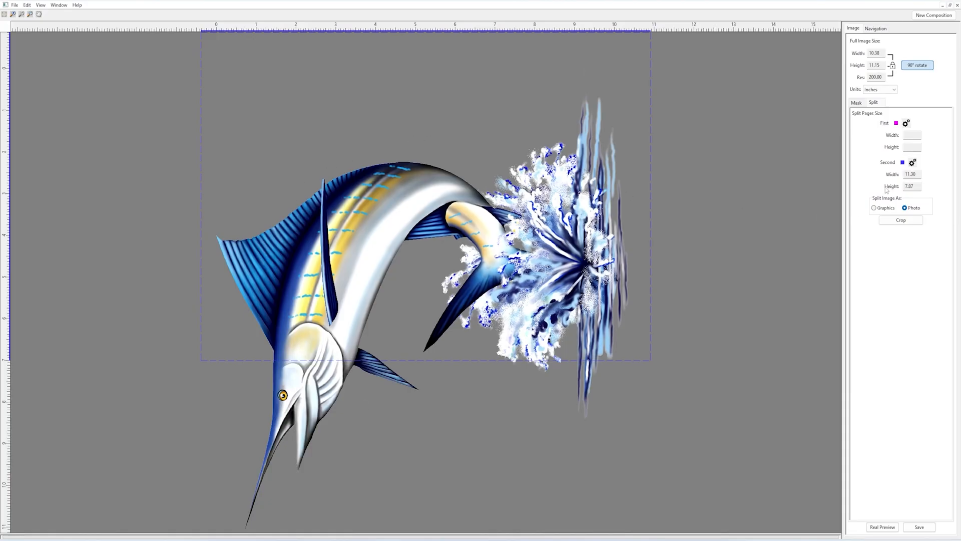
click(912, 163)
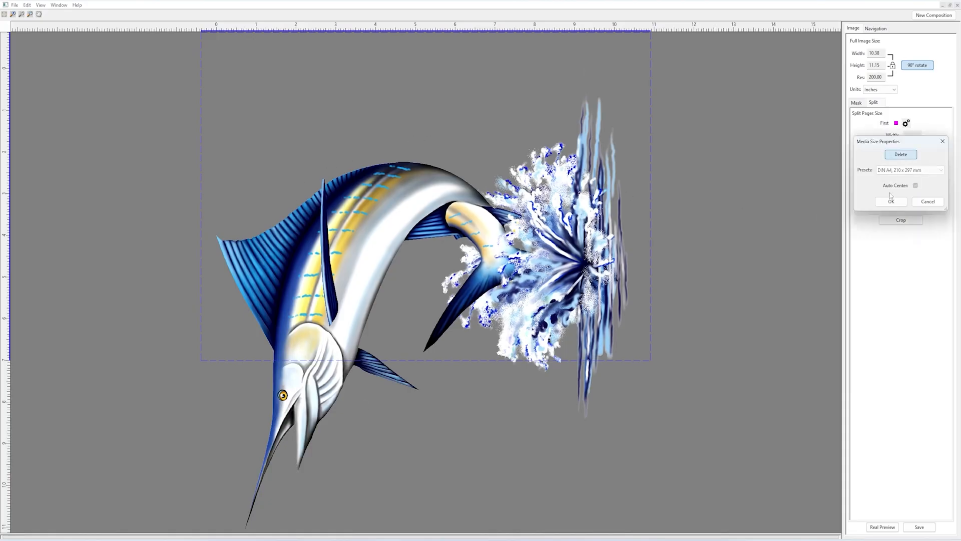
click(890, 197)
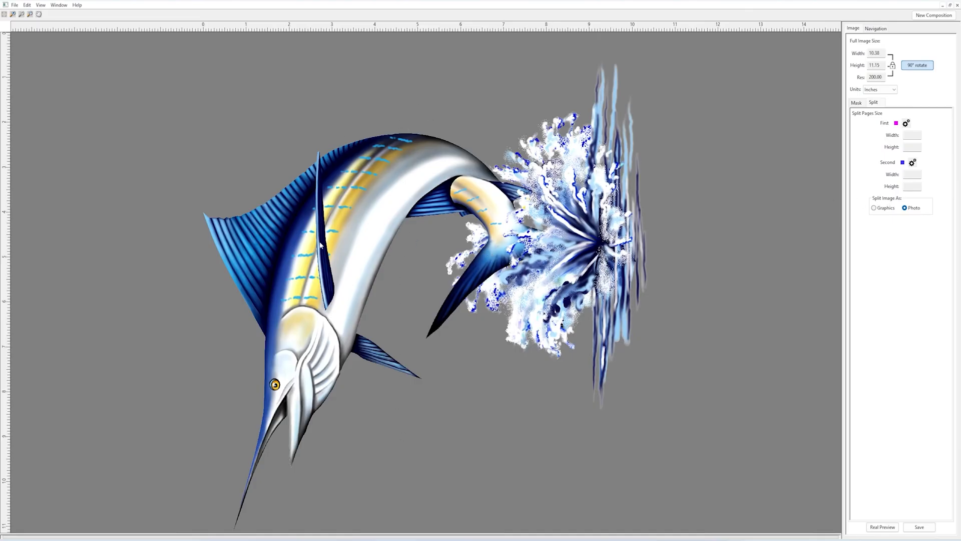
Add DIN A4, 210 x 297 mm first and second split pages to the rotated marlin, aligning the first with the artwork's dorsal-fin edge
click(906, 125)
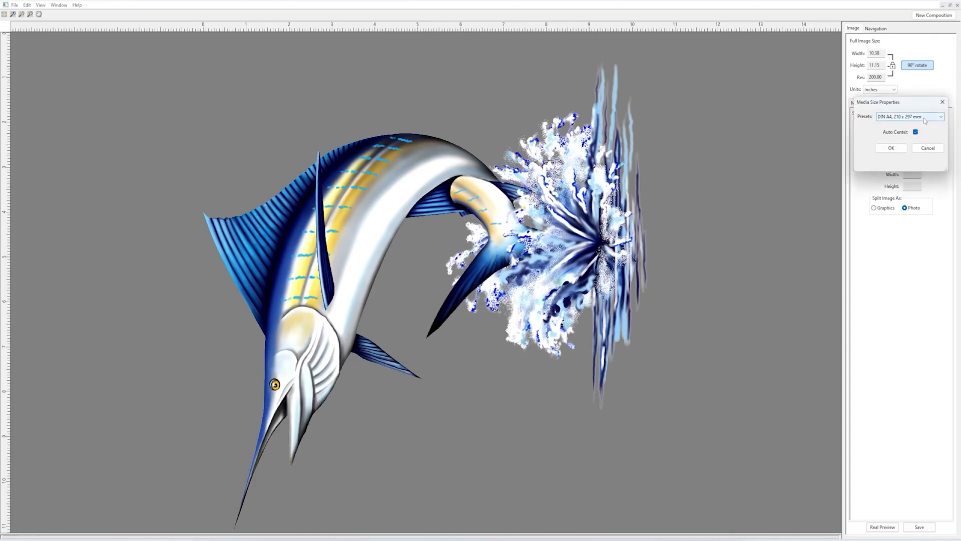
click(886, 149)
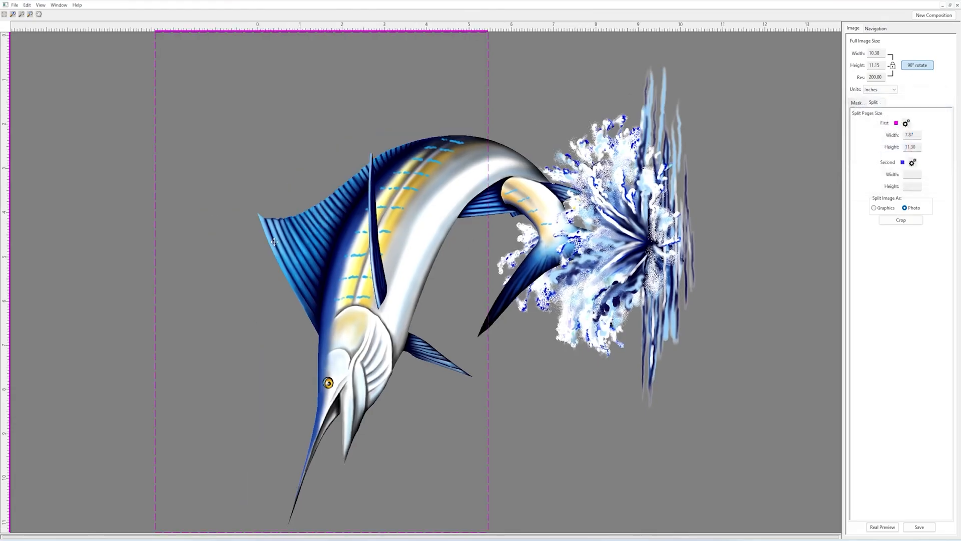
mouse_move(276, 242)
mouse_down()
mouse_move(365, 250)
mouse_move(355, 250)
mouse_up()
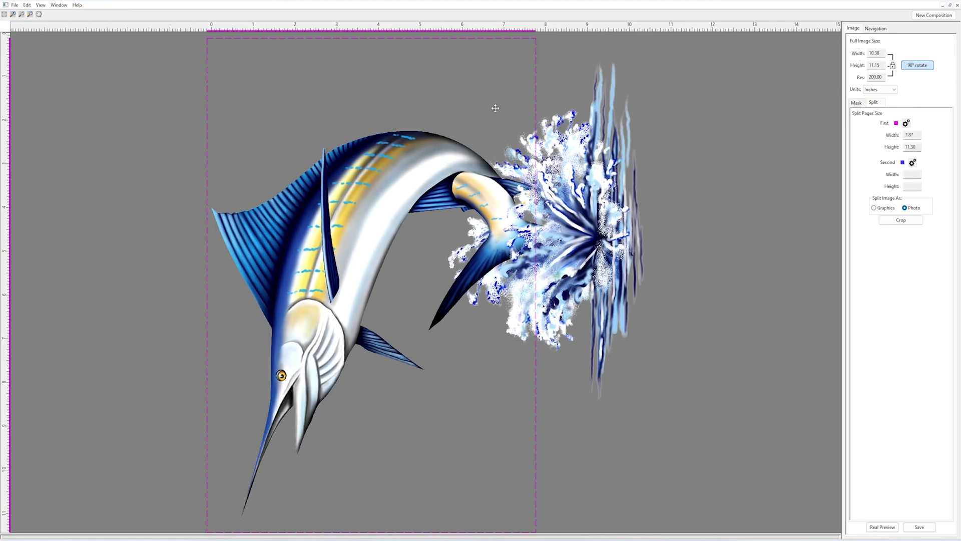
click(913, 162)
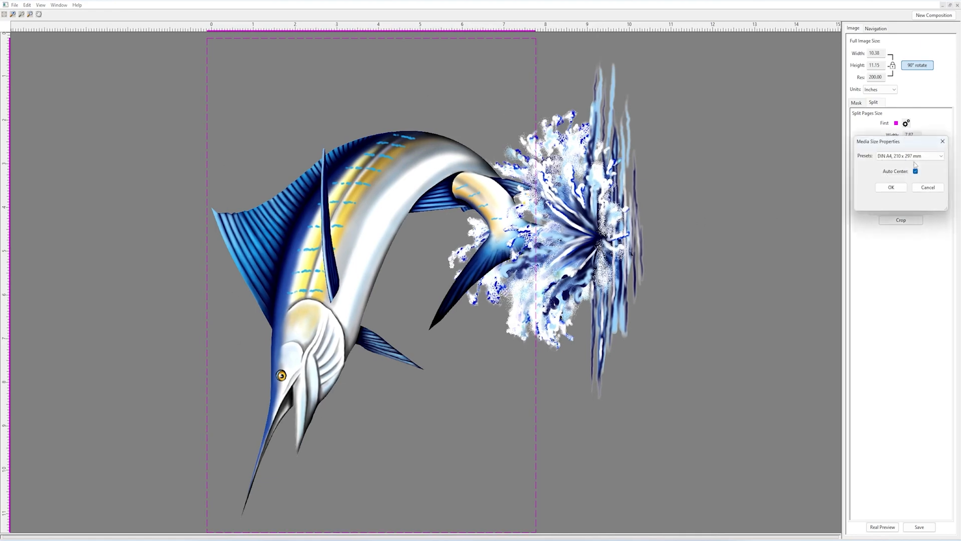
click(888, 189)
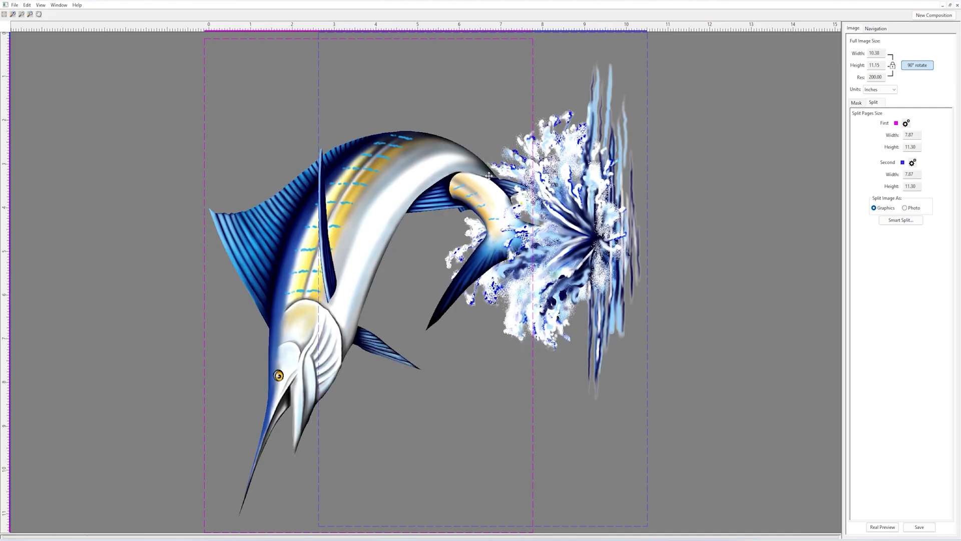
Smart Split the marlin as graphics across the two pages, and save the pieces by sending them for printing
click(896, 222)
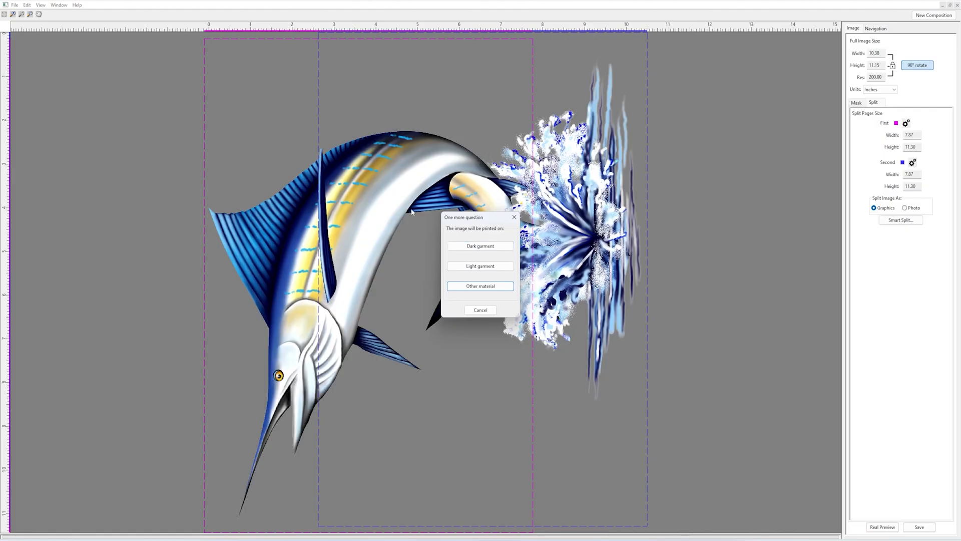
key(Return)
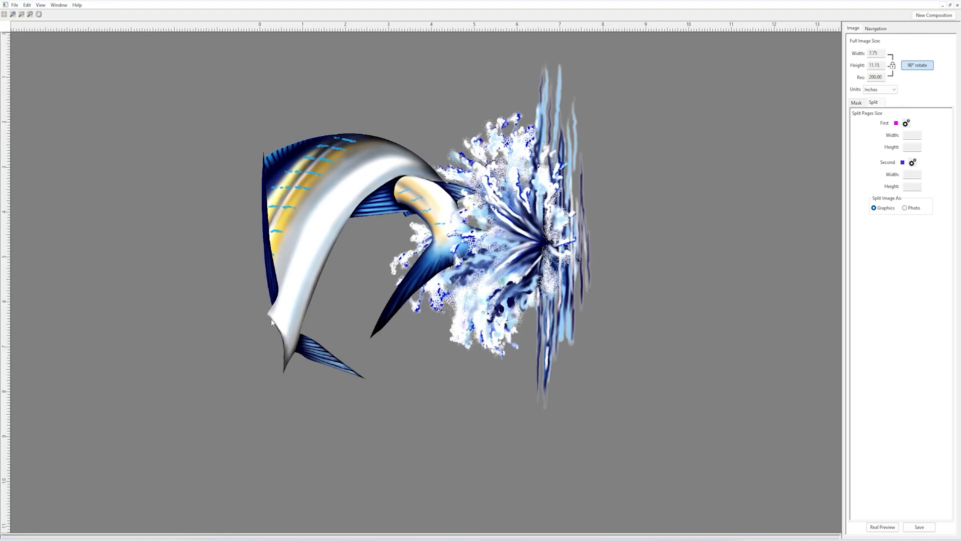
click(919, 527)
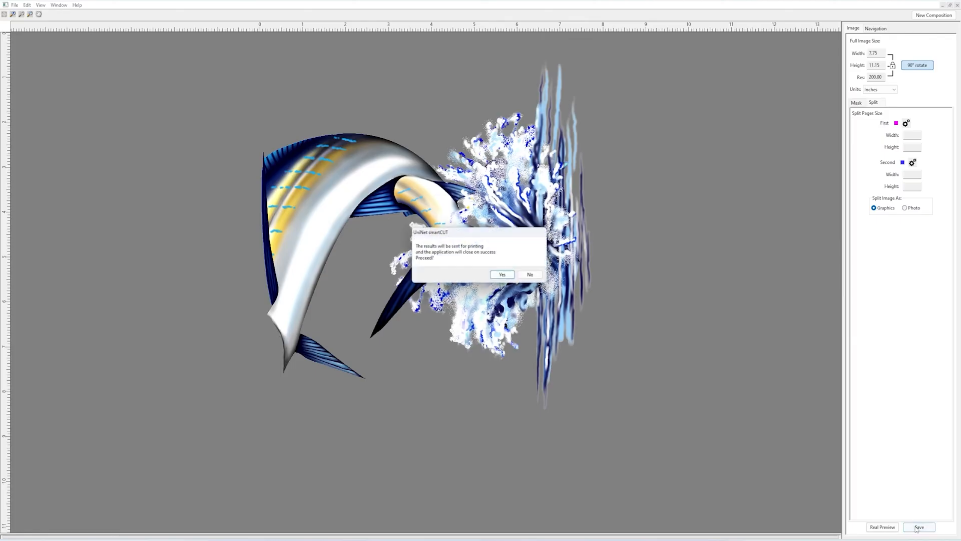
click(530, 274)
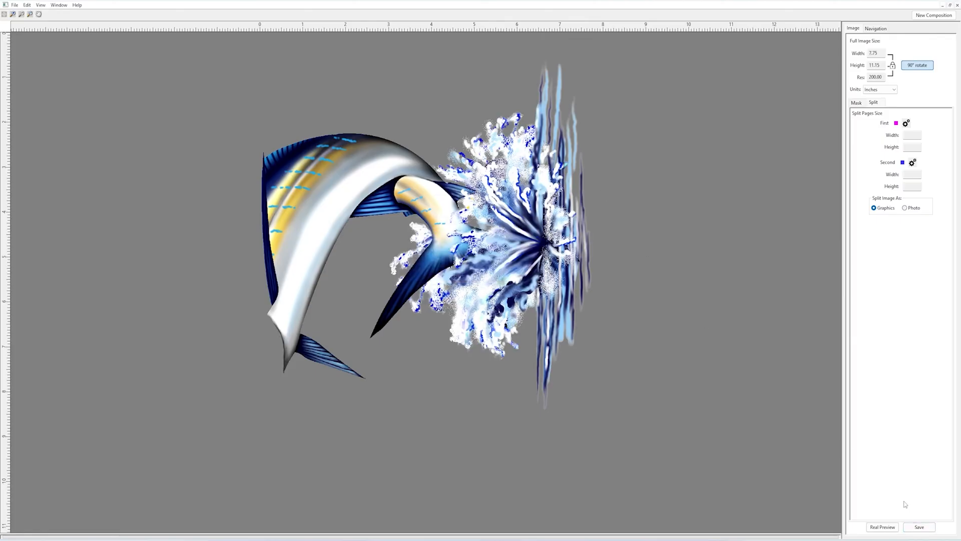
click(914, 530)
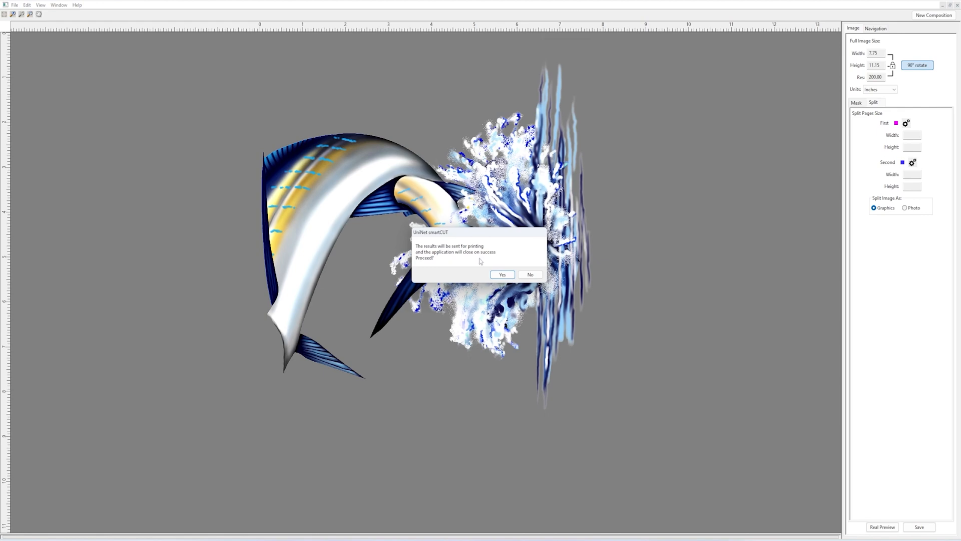
click(502, 274)
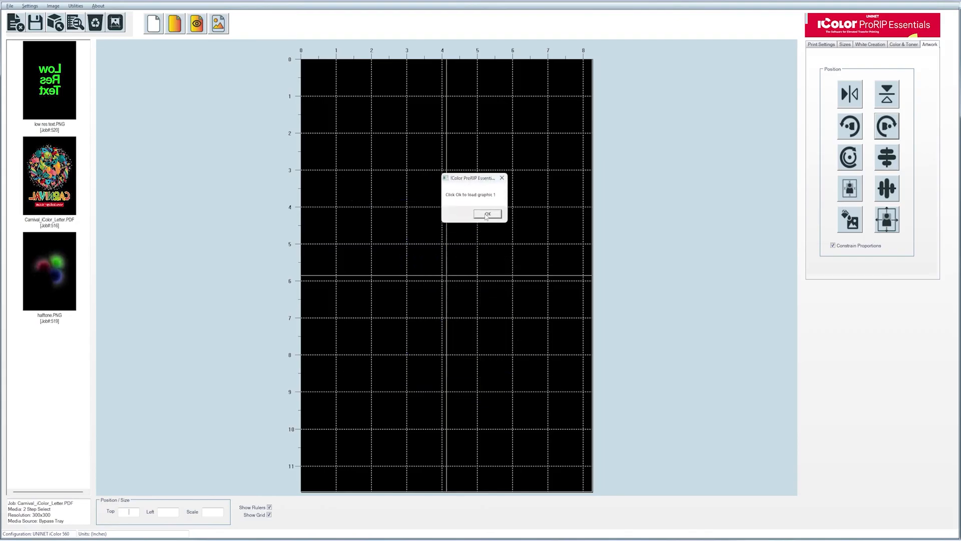
Load both split marlin graphics into the job queue and select the splash half on the print preview page
click(486, 214)
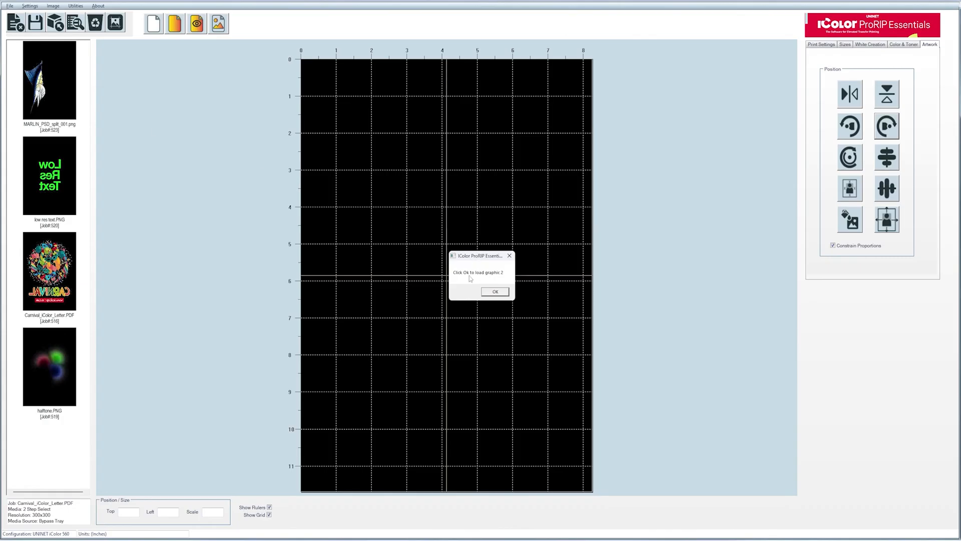
click(494, 291)
click(57, 98)
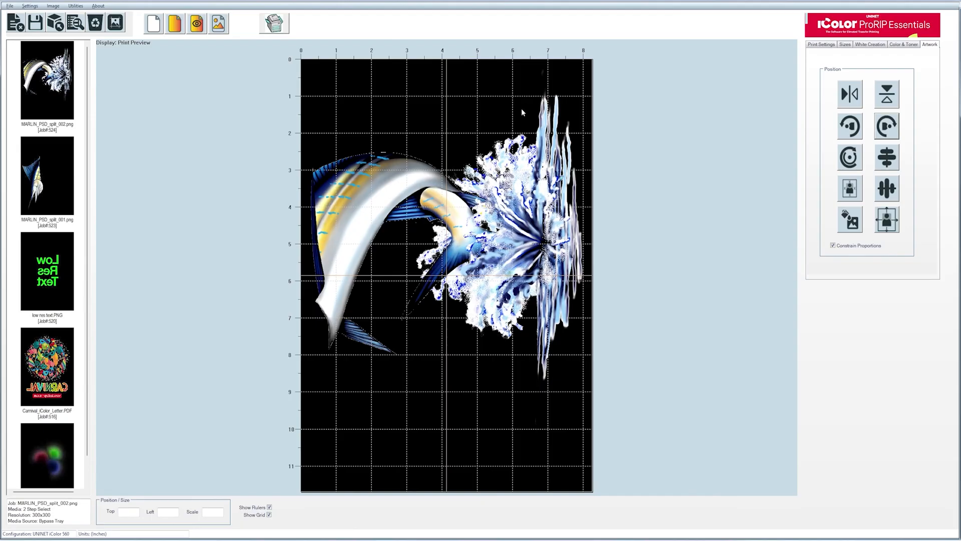
click(524, 112)
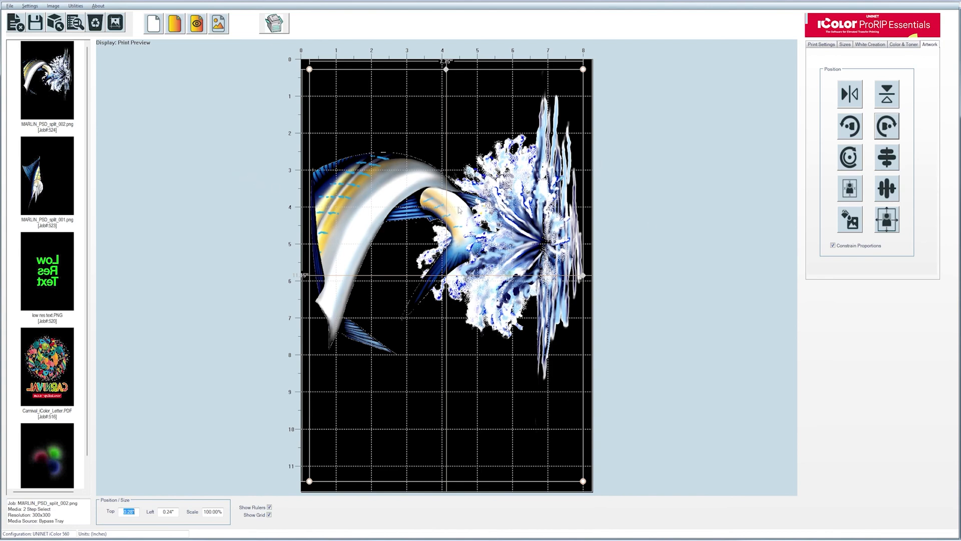
Import the MARLIN graphic from the SAMPLE_FILES folder again
click(53, 26)
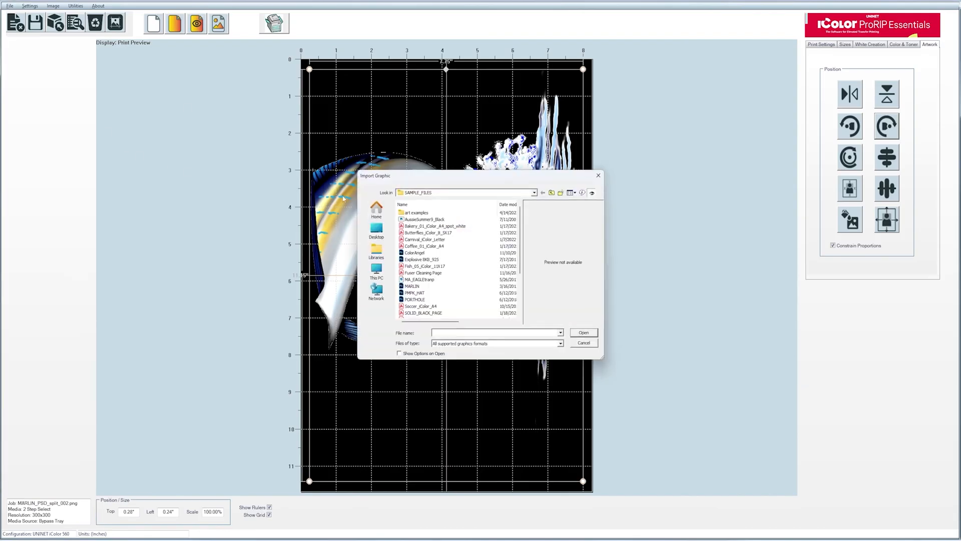
click(412, 286)
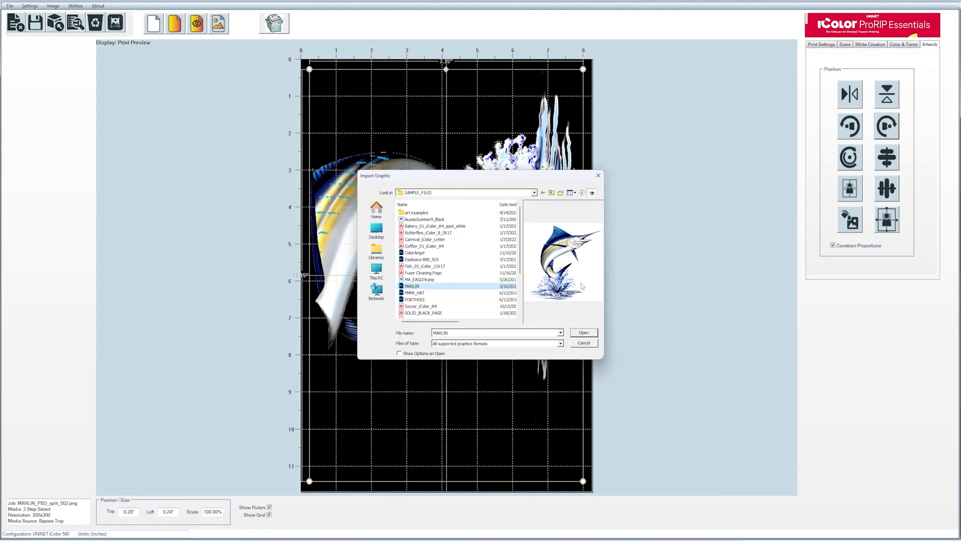
click(584, 333)
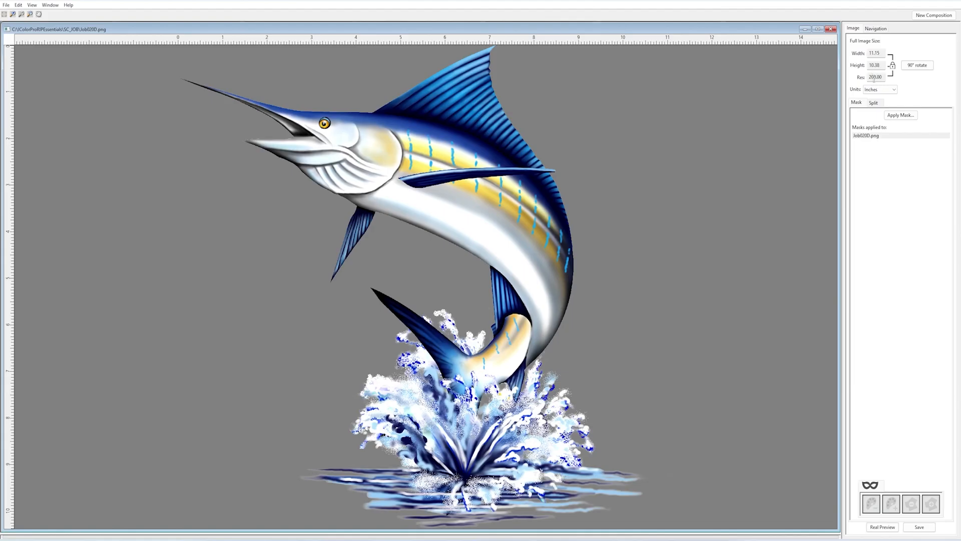
Set the marlin's full image width to 15 inches and rotate the artwork 90°
double_click(875, 77)
click(876, 54)
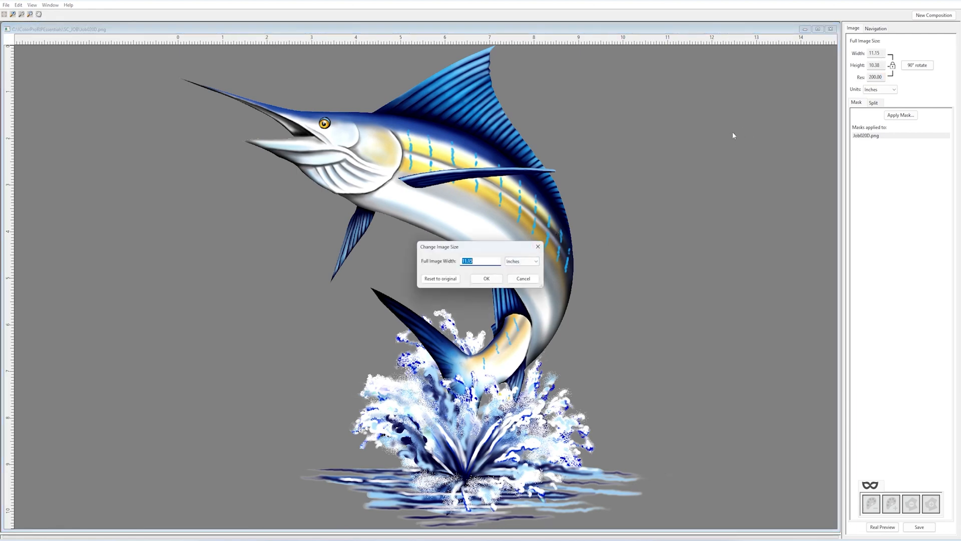
text(15)
key(Return)
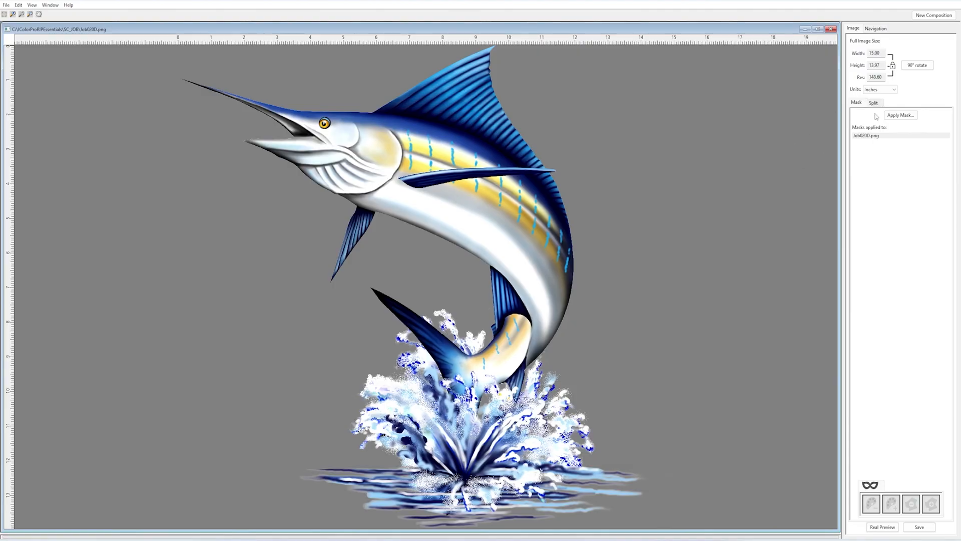
click(913, 68)
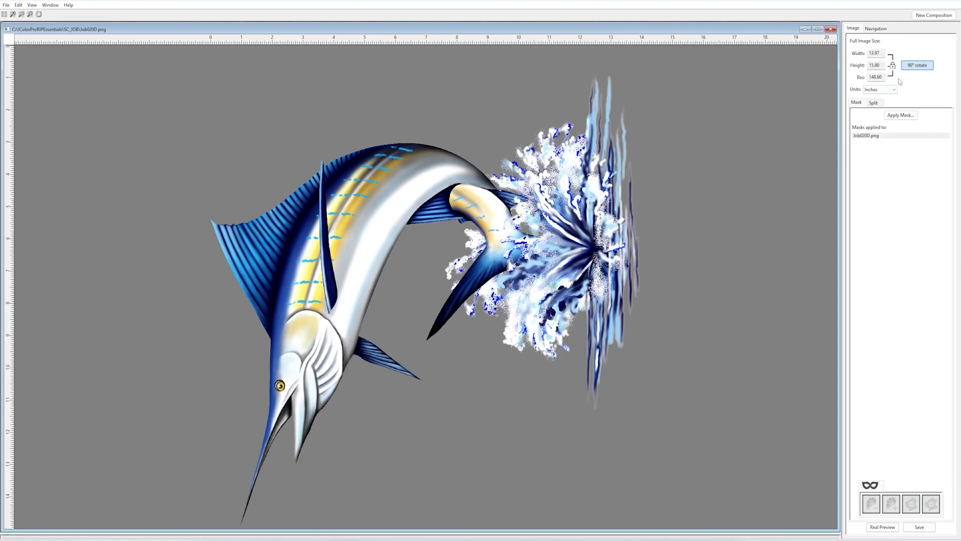
Add a DIN A4, 210 x 297 mm first split page and position it over the marlin's head and dorsal fin
click(873, 102)
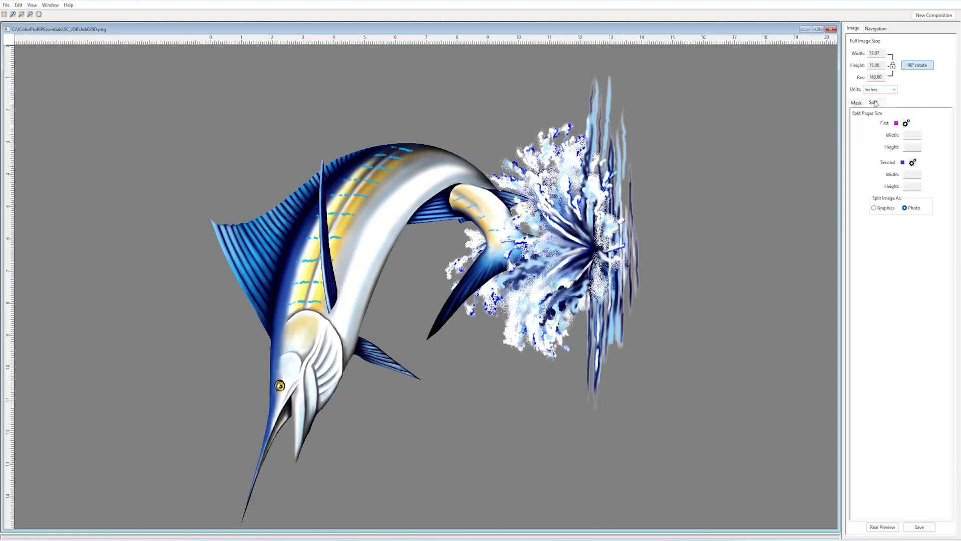
click(906, 124)
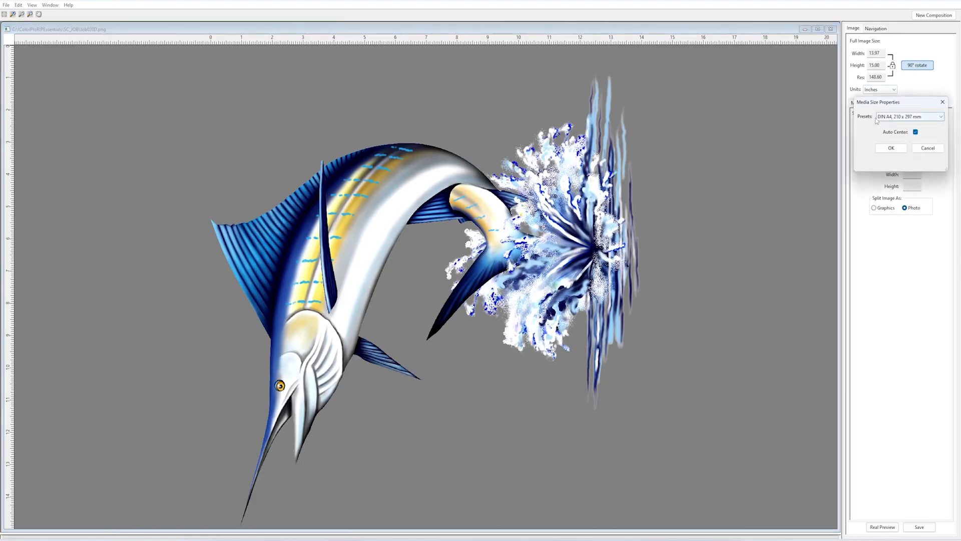
click(891, 148)
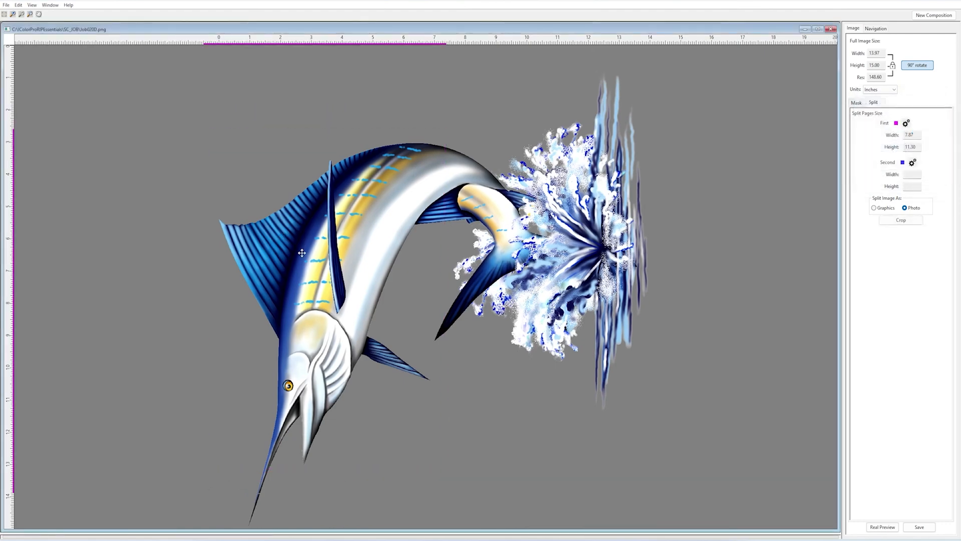
mouse_move(302, 254)
mouse_down()
mouse_move(302, 293)
mouse_move(305, 255)
mouse_move(298, 260)
mouse_up()
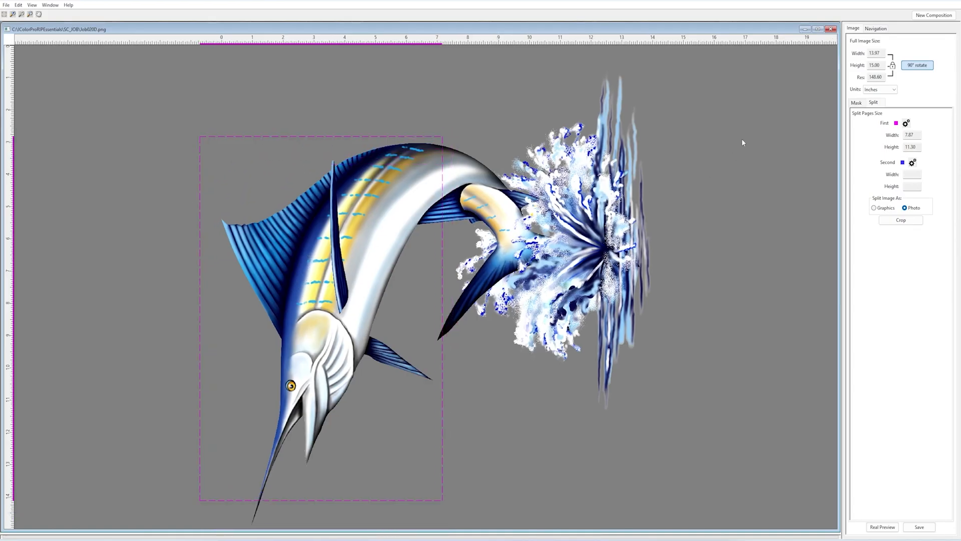
Set the full image width to 12.5 inches and realign the first split page with the marlin's dorsal fin and bill
click(868, 54)
text(12.5)
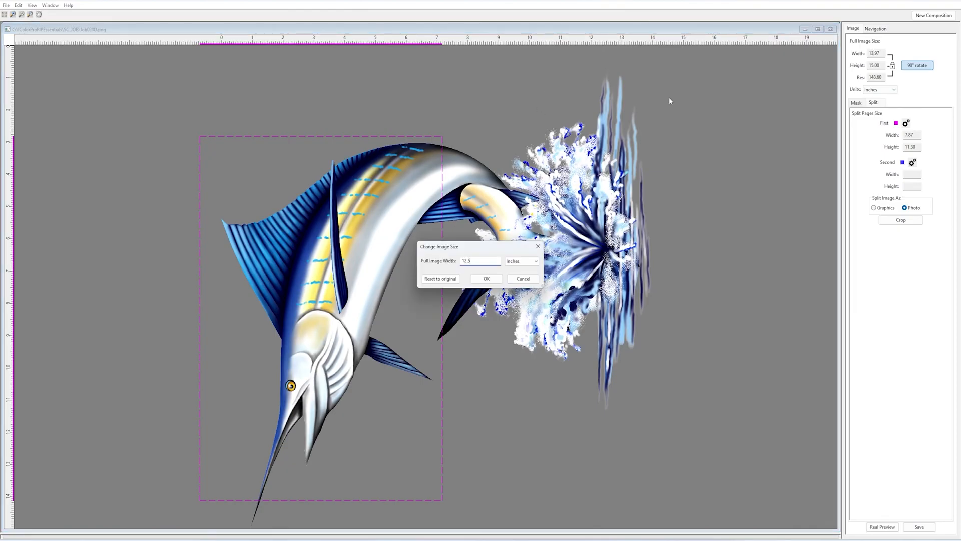
click(485, 279)
drag(420, 256, 434, 249)
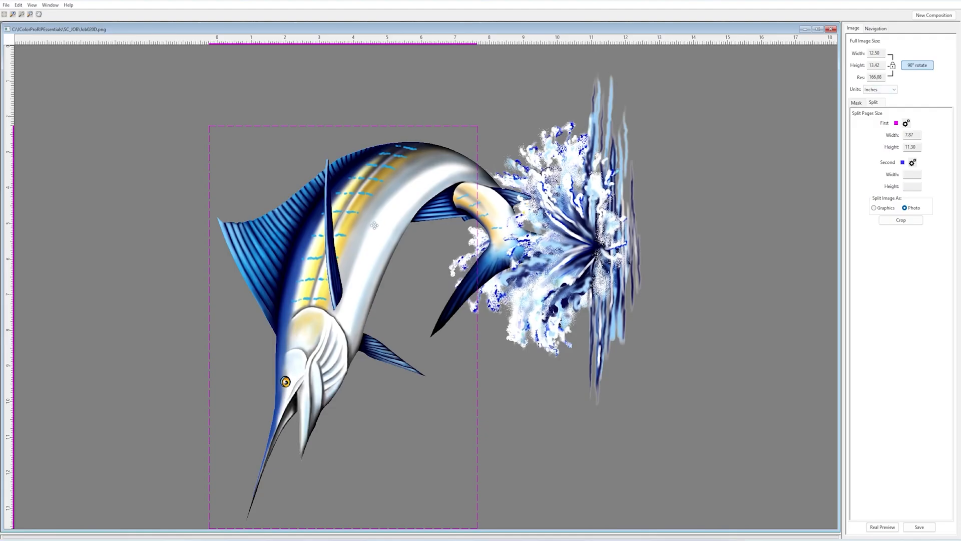
drag(375, 225, 378, 225)
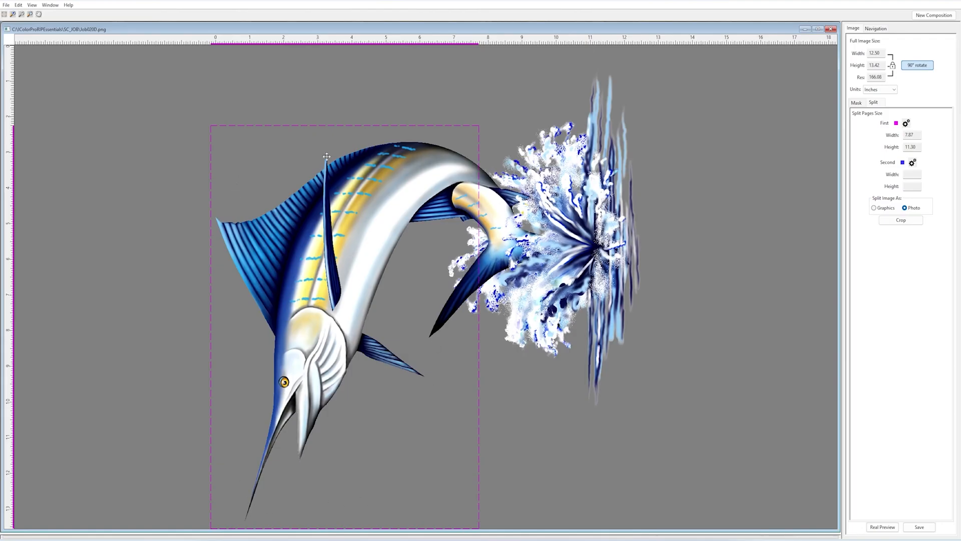
Add the second split page and position it over the tail and water splash, overlapping the first page
click(912, 163)
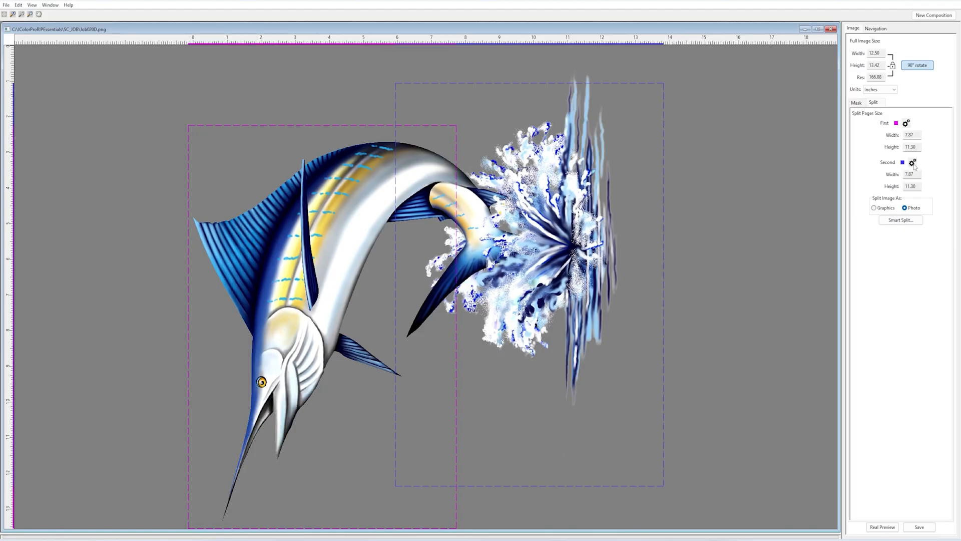
drag(633, 231, 622, 209)
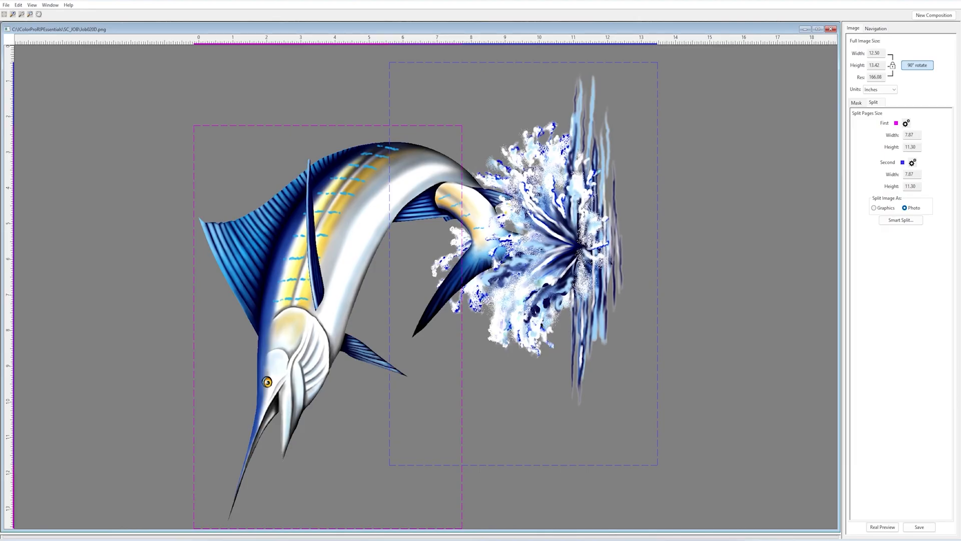
drag(524, 237, 493, 228)
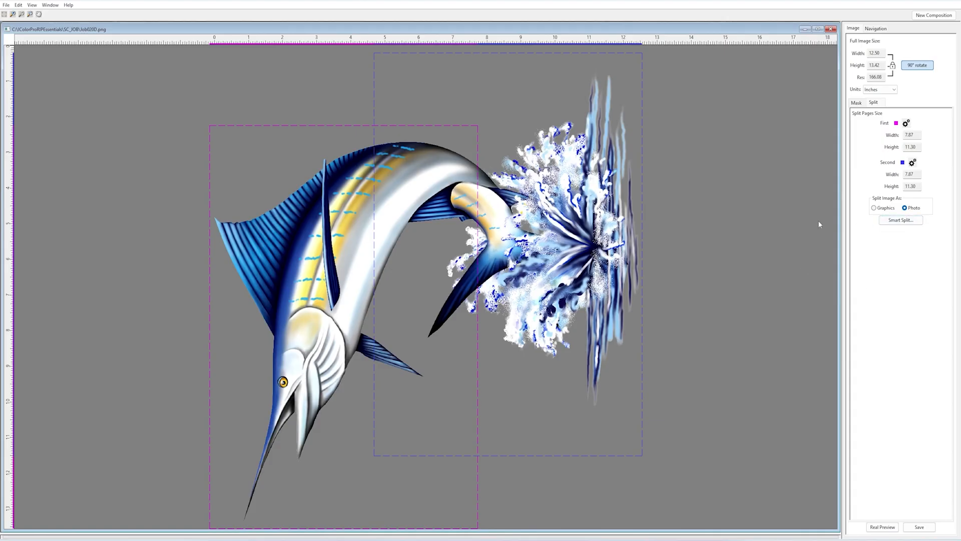
click(899, 222)
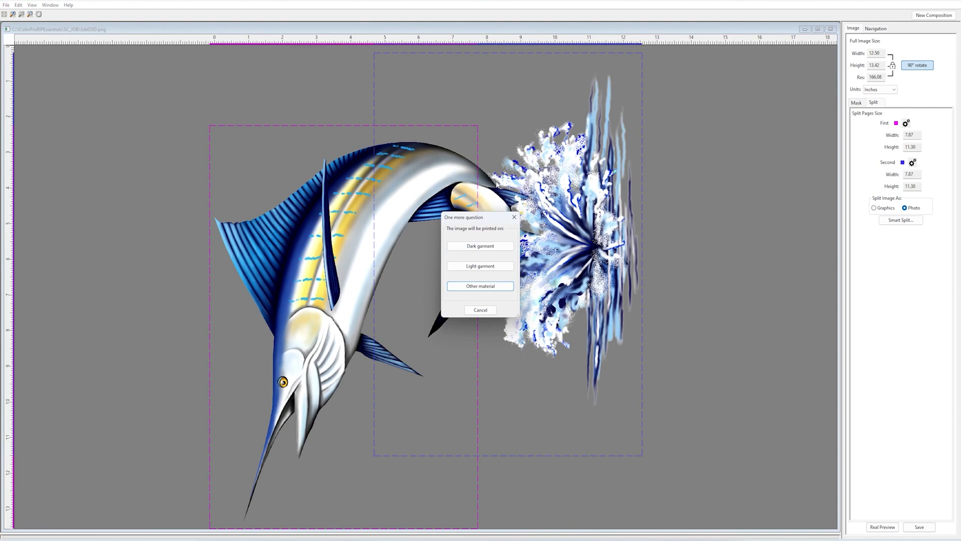
click(514, 217)
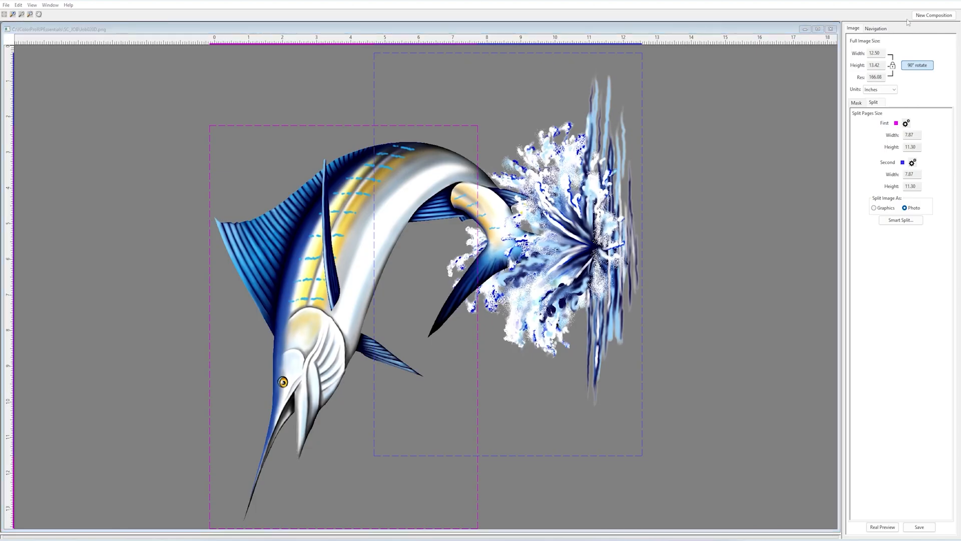
click(681, 7)
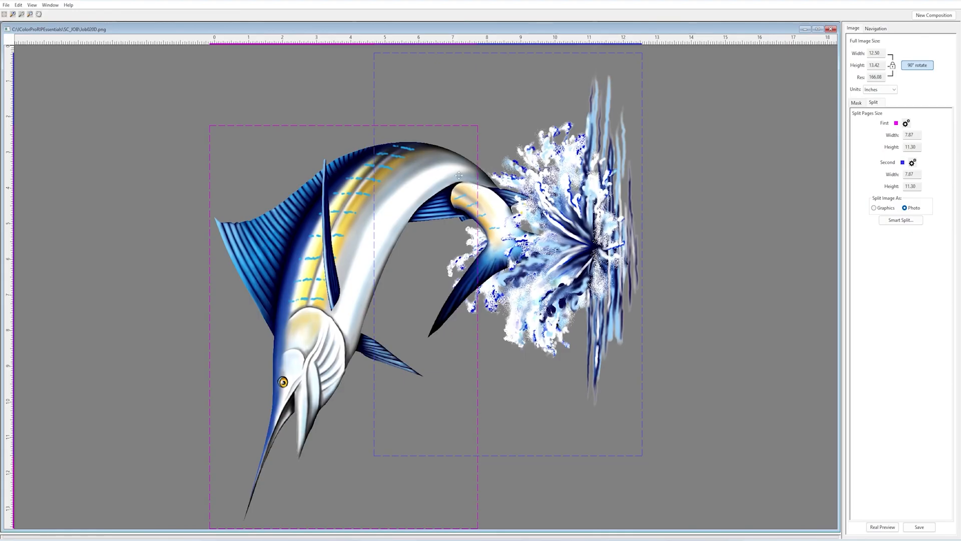
Shift the second split page slightly down and Smart Split the marlin as a photo for a dark garment
mouse_move(527, 95)
mouse_down()
mouse_move(566, 98)
mouse_move(527, 99)
mouse_up()
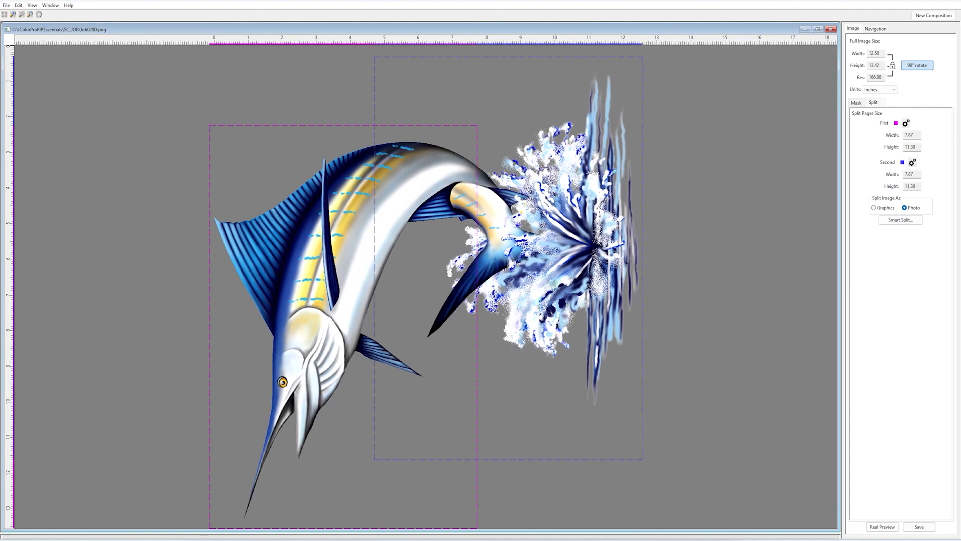
click(900, 221)
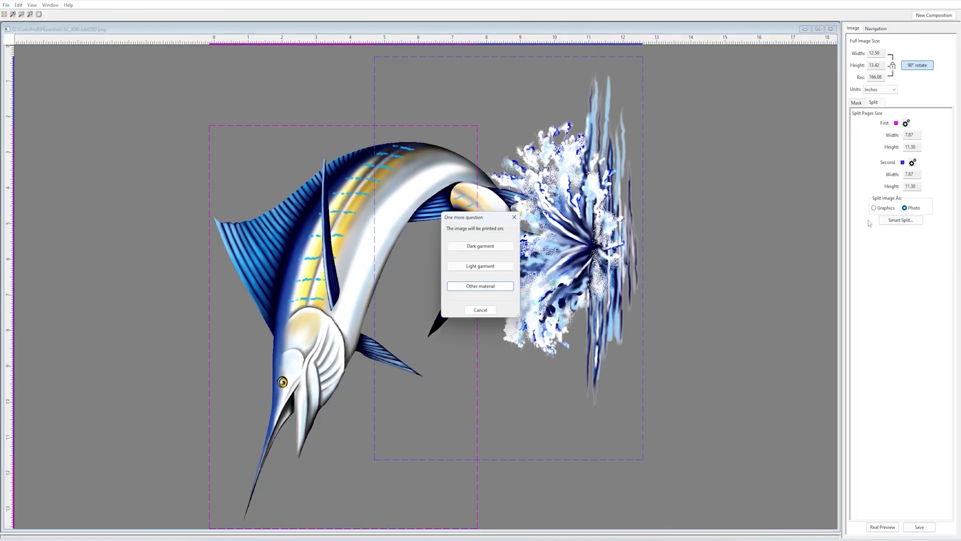
click(480, 247)
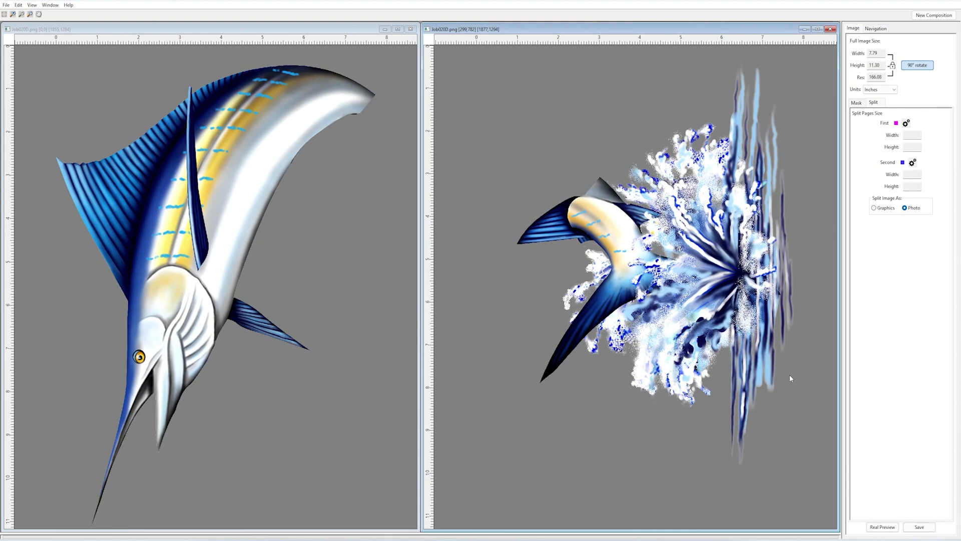
Save the split pieces by sending them for printing, and load both graphics into the job queue
click(919, 526)
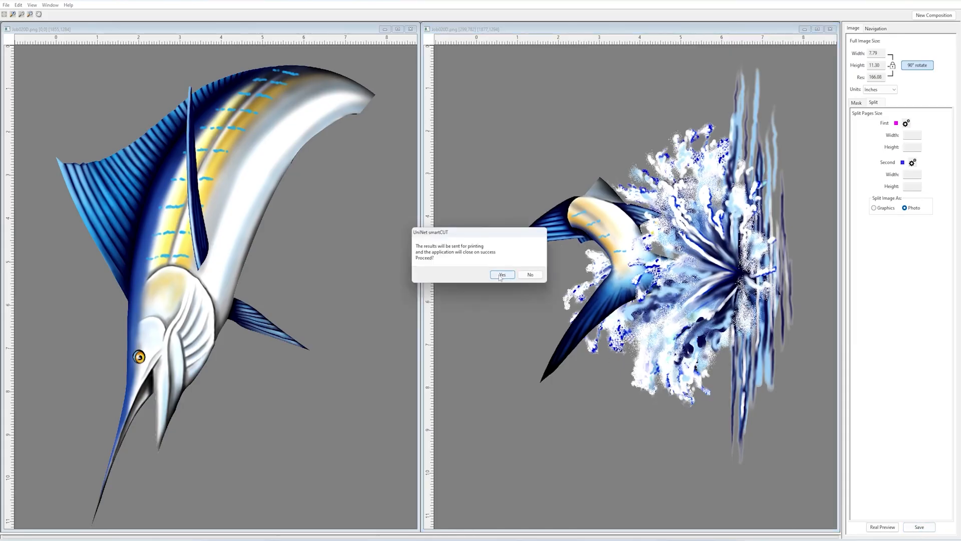
click(500, 275)
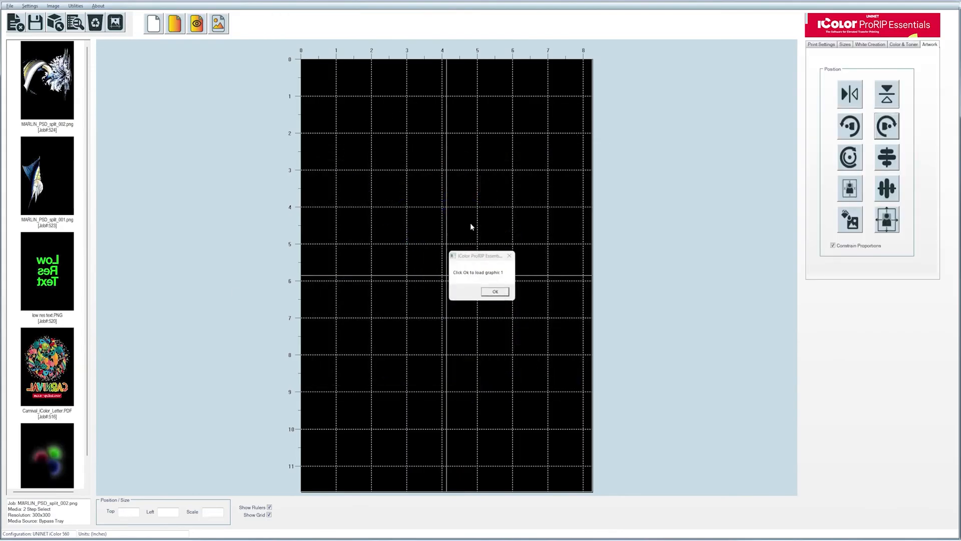
click(491, 292)
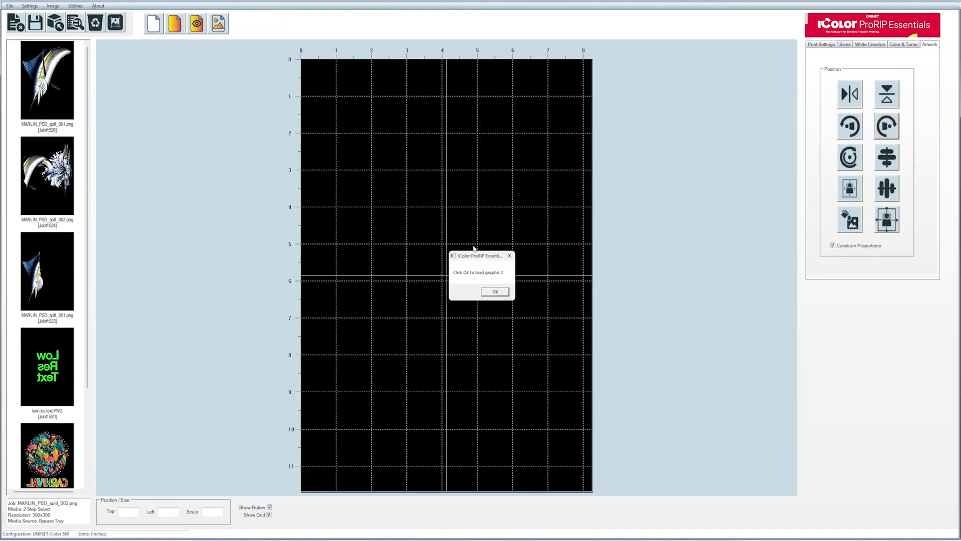
click(489, 293)
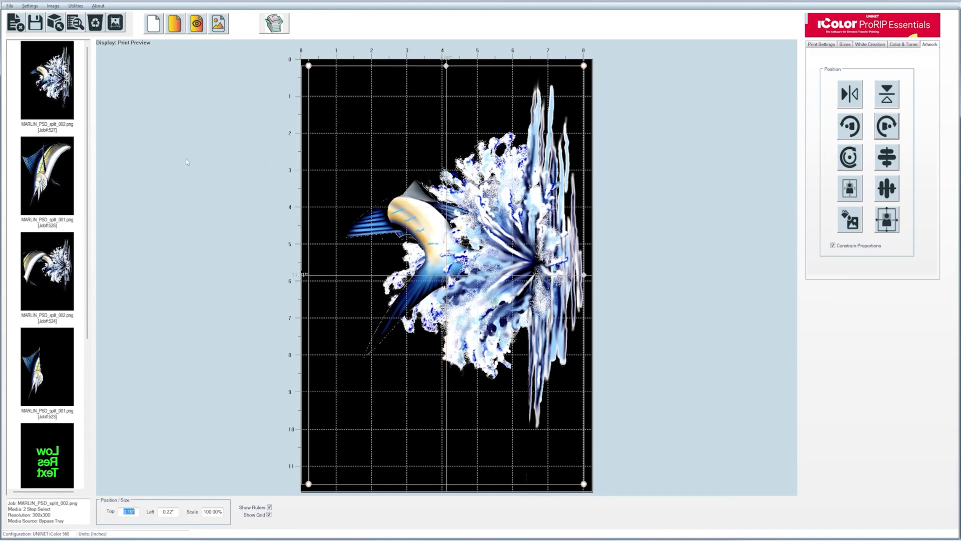
Open the newly split marlin head job, trim its bounding box to the artwork, and center it on the page
click(47, 181)
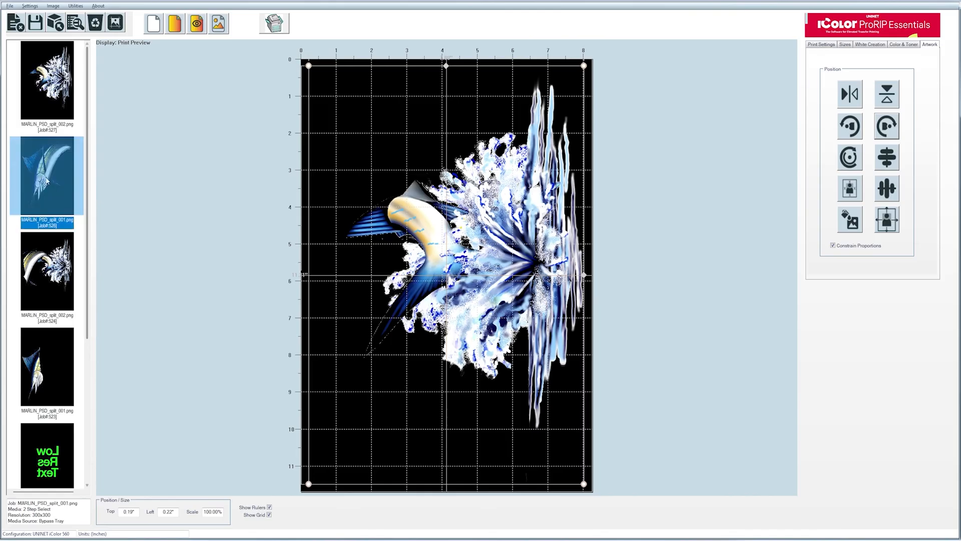
click(563, 115)
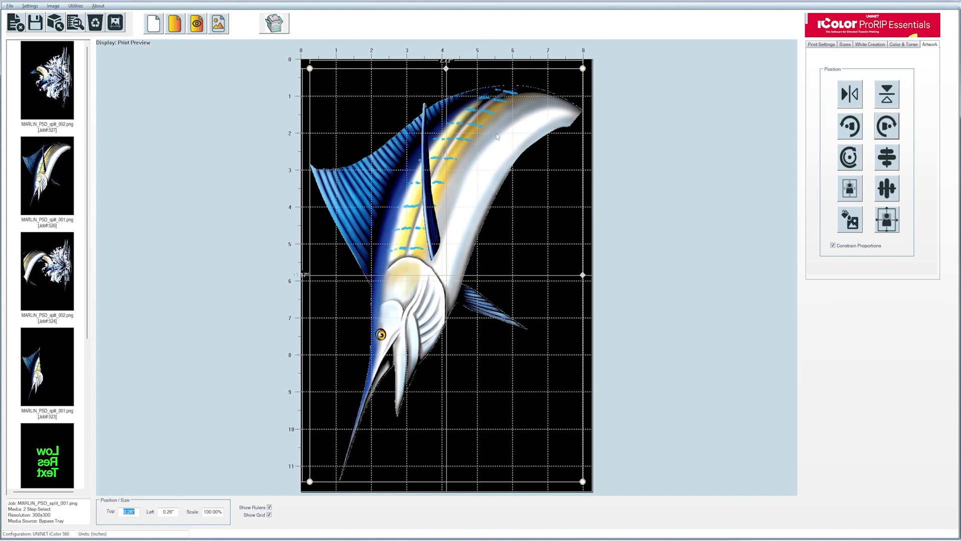
click(497, 159)
click(850, 188)
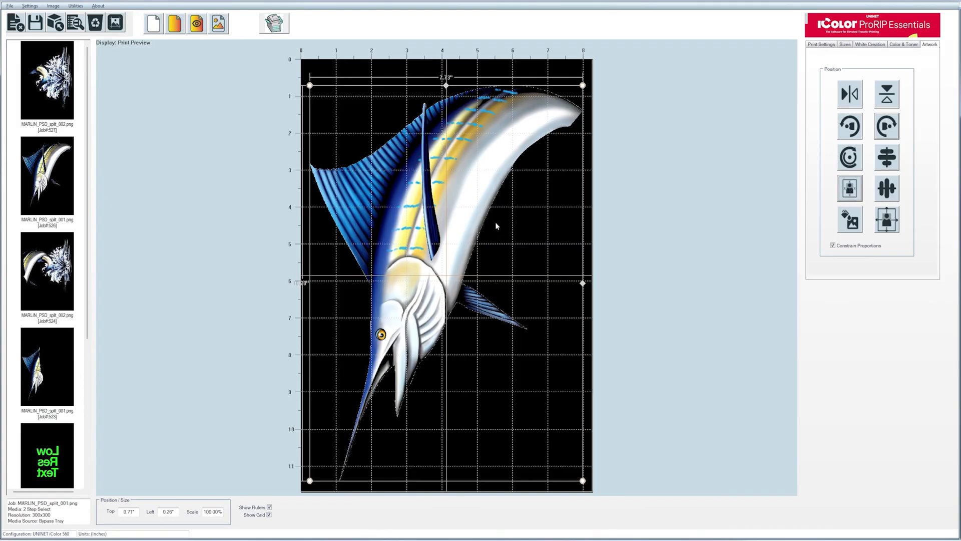
click(849, 99)
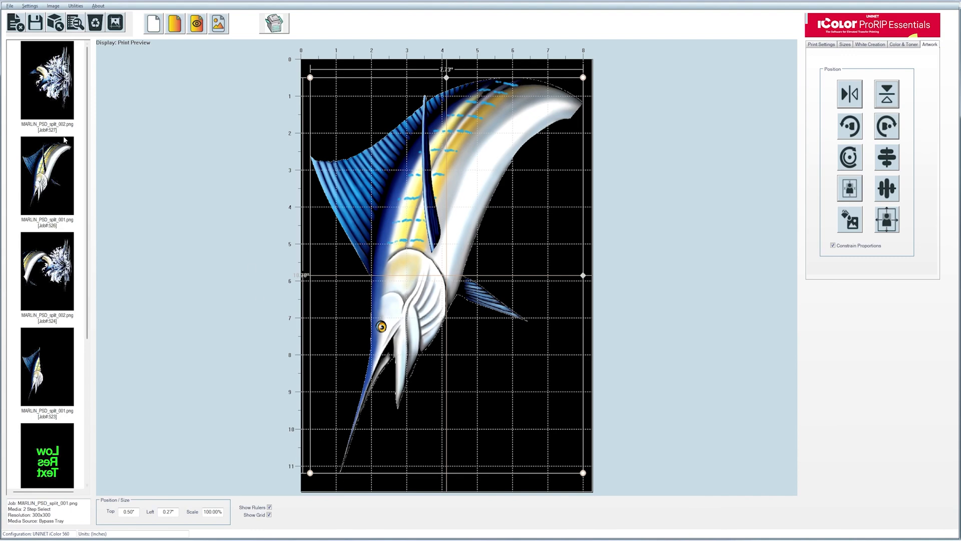
Open the newly split splash job and trim its bounding box to the artwork
click(59, 96)
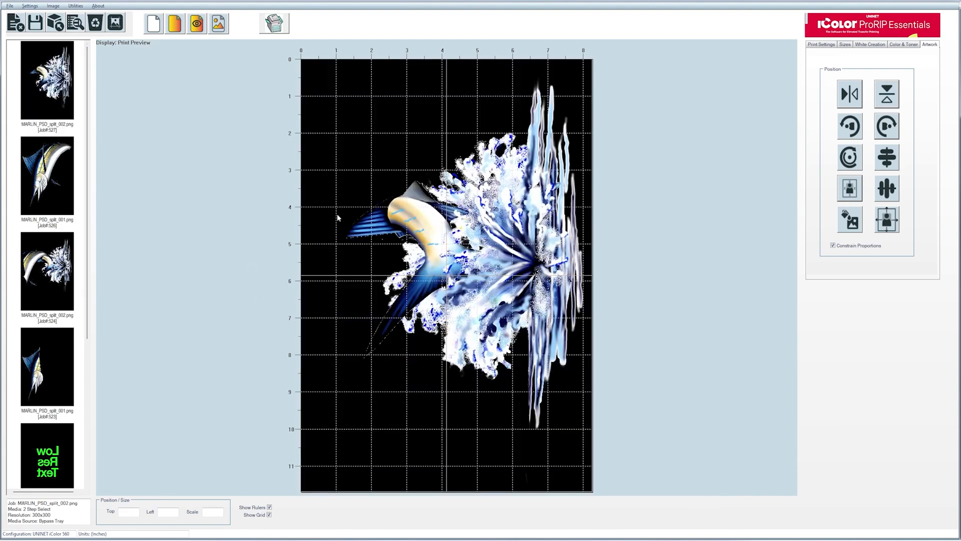
click(591, 208)
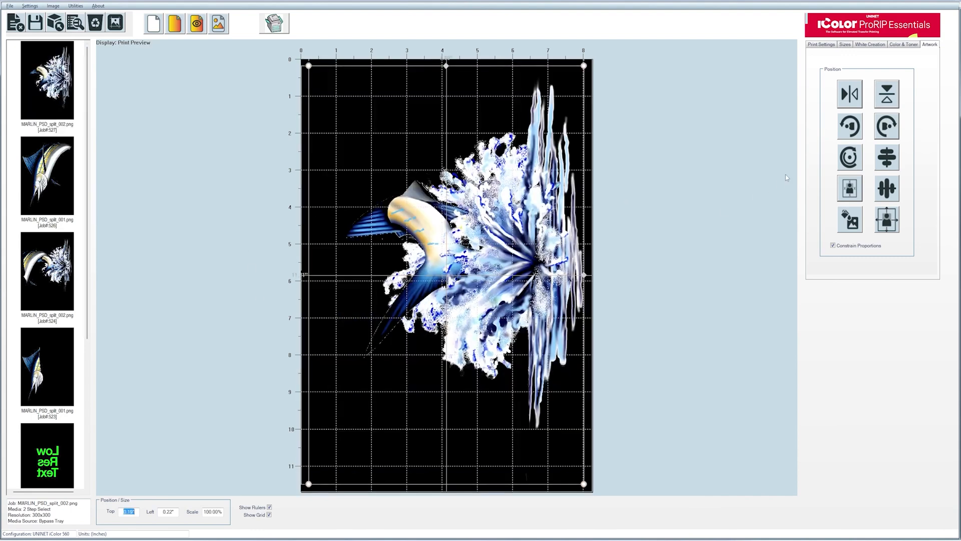
drag(378, 94, 412, 93)
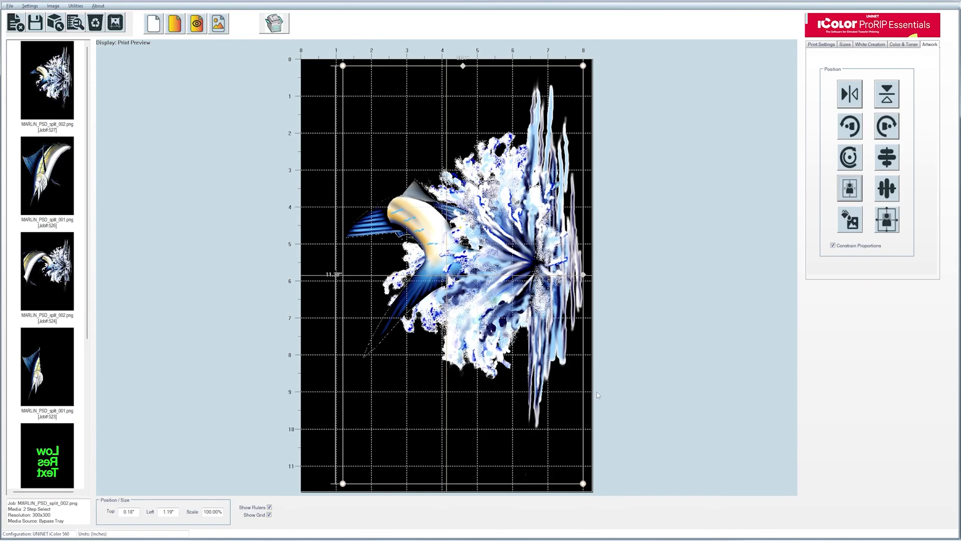
Change the preview background to maroon (red 128, green 0, blue 64) and center the splash half on the page
click(849, 219)
click(462, 243)
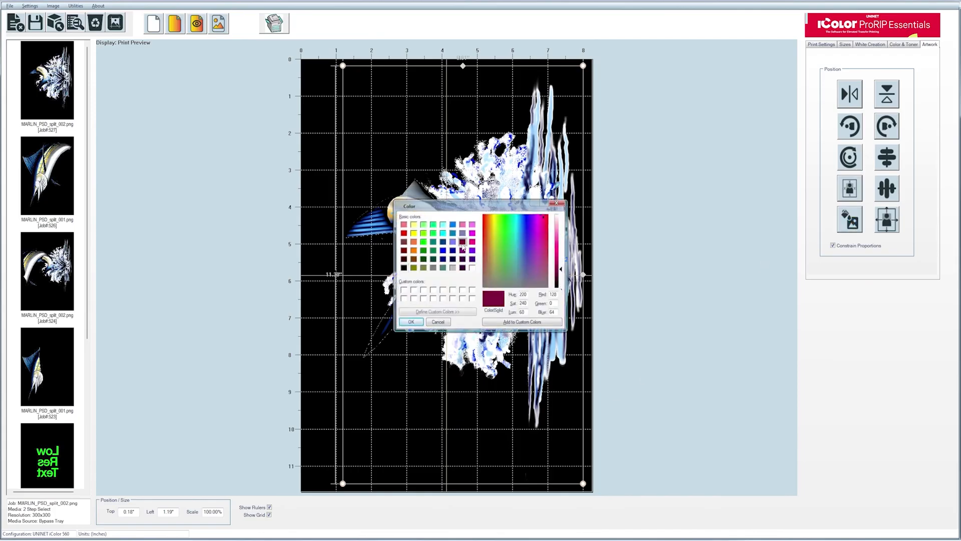
click(405, 320)
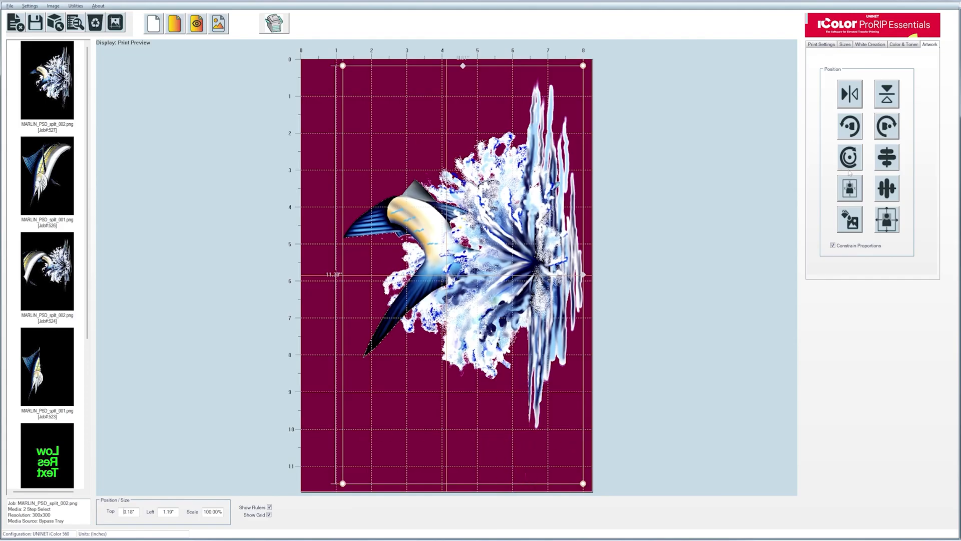
click(876, 103)
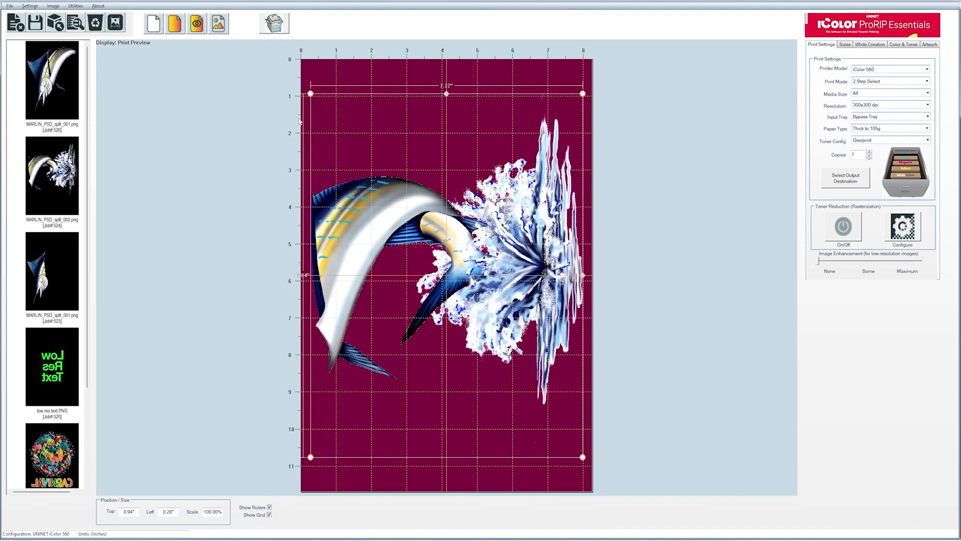
Send the splash piece to print and view the available output destinations in the printer-specific settings
click(274, 23)
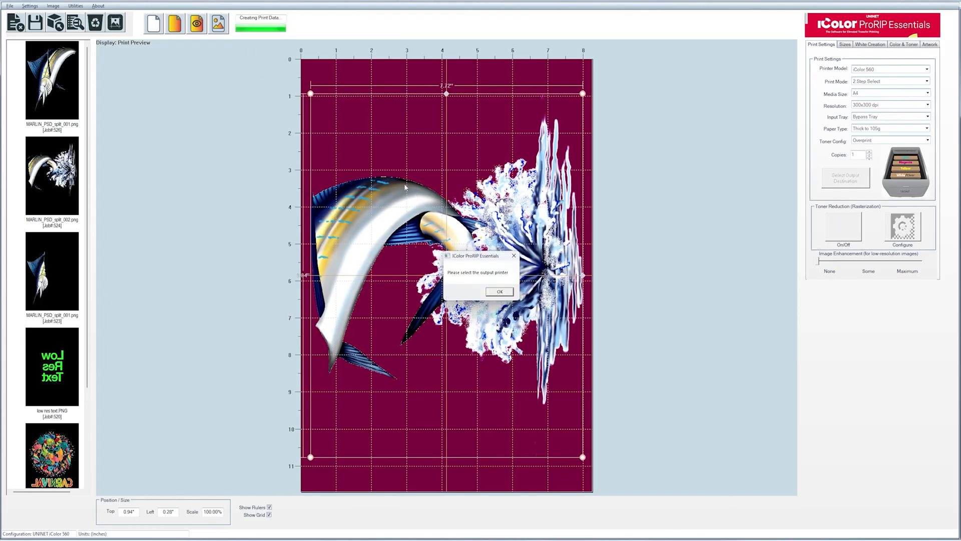
click(497, 293)
click(458, 232)
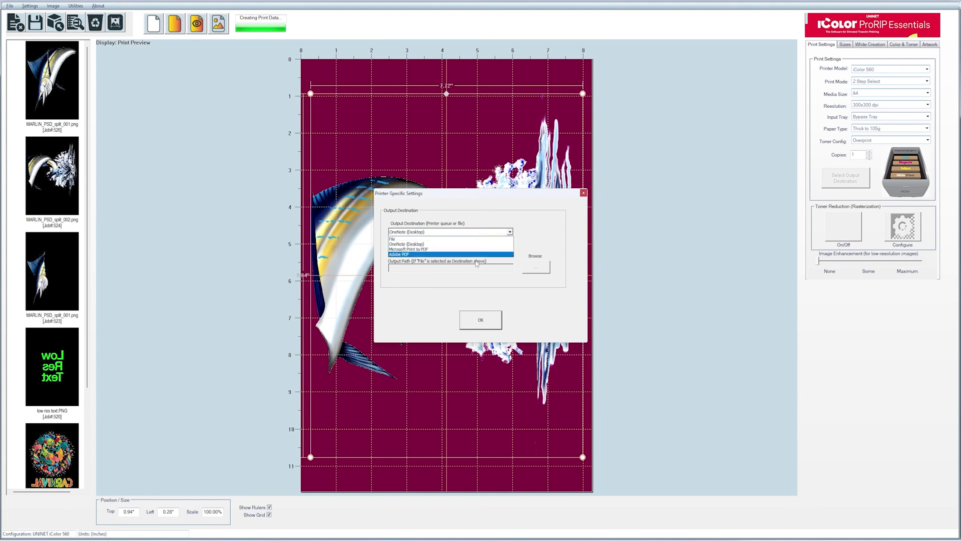
click(481, 216)
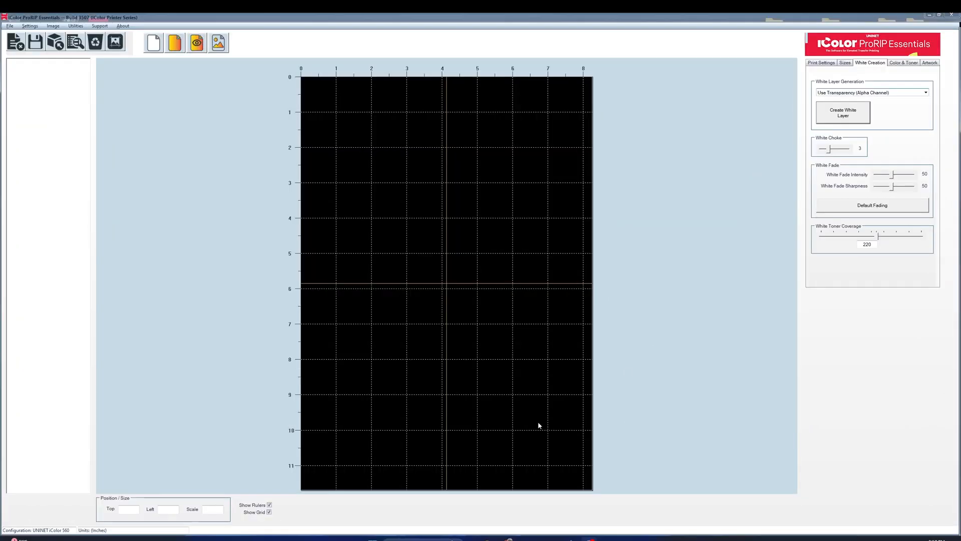
Switch to Photoshop, brush dark strokes on Layer 1 behind the transparent carnival artwork, and hide that layer
click(539, 539)
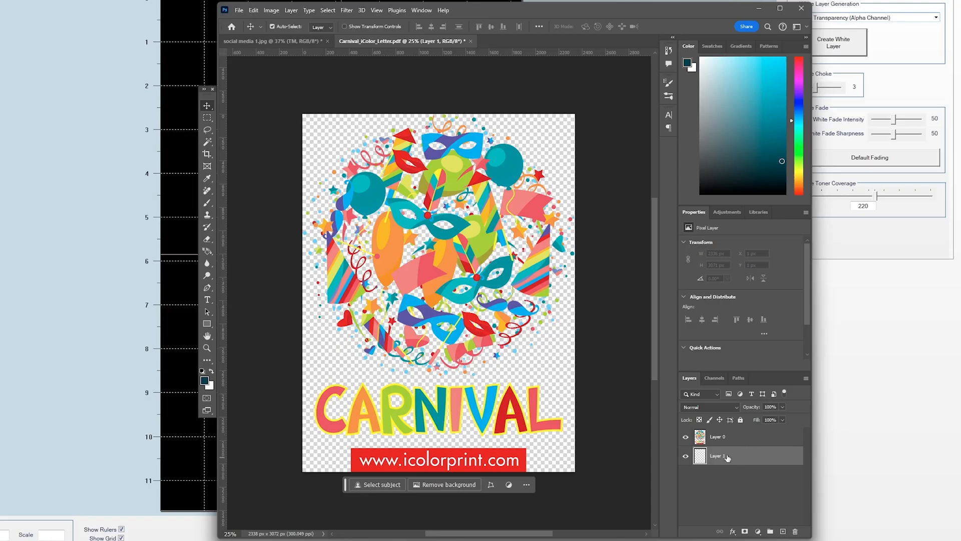
click(207, 204)
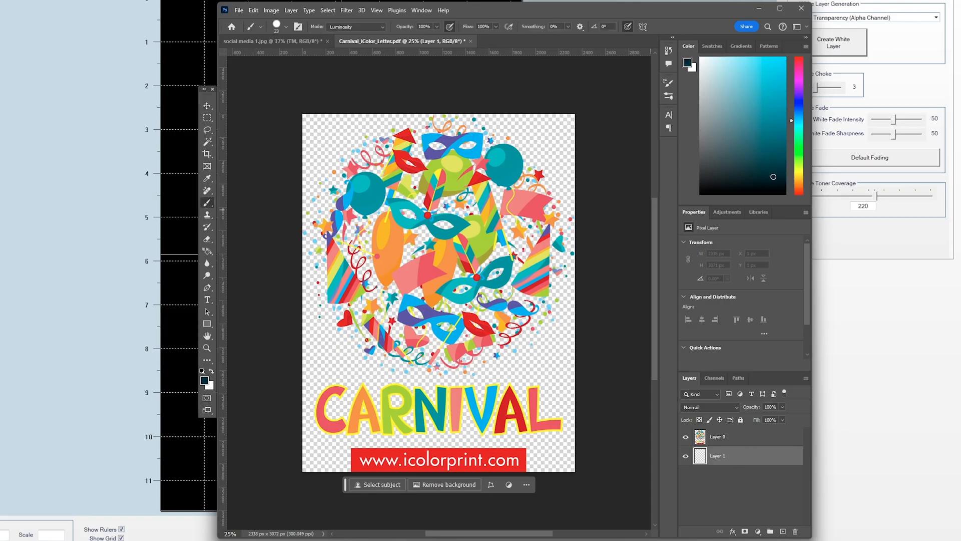
click(765, 175)
mouse_move(332, 146)
mouse_down()
mouse_move(334, 183)
mouse_move(364, 166)
mouse_up()
mouse_move(339, 122)
mouse_down()
mouse_move(320, 187)
mouse_move(336, 255)
mouse_move(325, 320)
mouse_move(306, 320)
mouse_move(280, 216)
mouse_move(300, 386)
mouse_move(350, 320)
mouse_move(422, 336)
mouse_move(440, 386)
mouse_move(530, 360)
mouse_move(556, 308)
mouse_move(483, 205)
mouse_move(396, 185)
mouse_up()
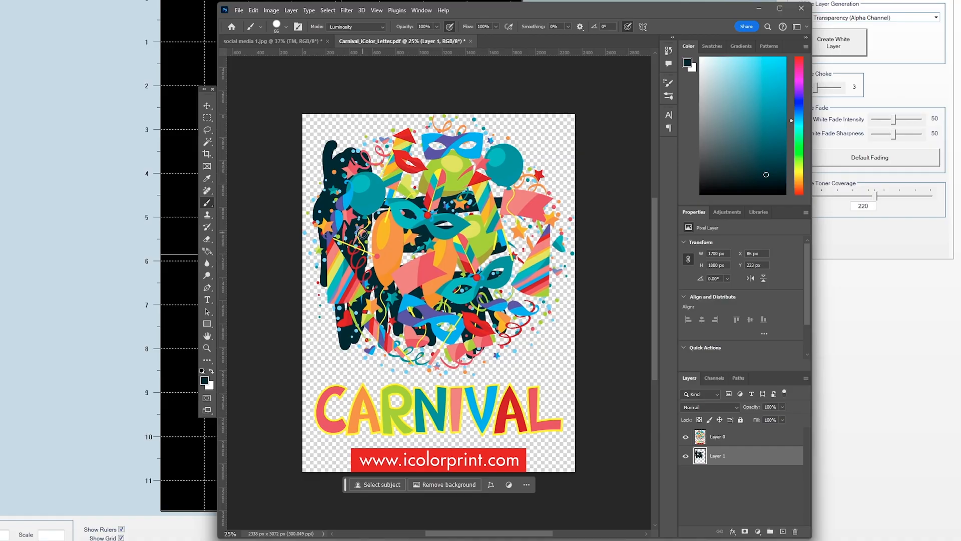
click(685, 457)
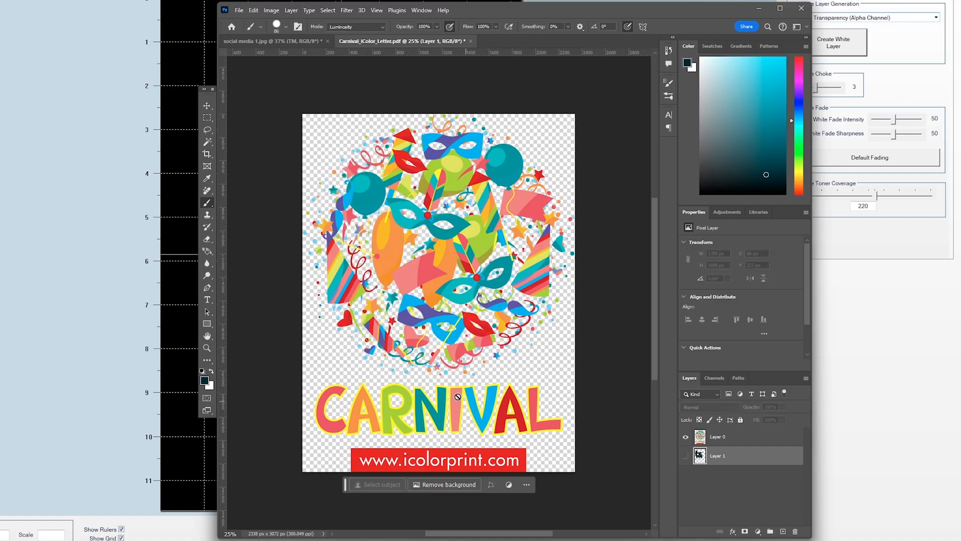
Add a new layer beneath the carnival artwork and fill it with white using the Paint Bucket tool
click(783, 531)
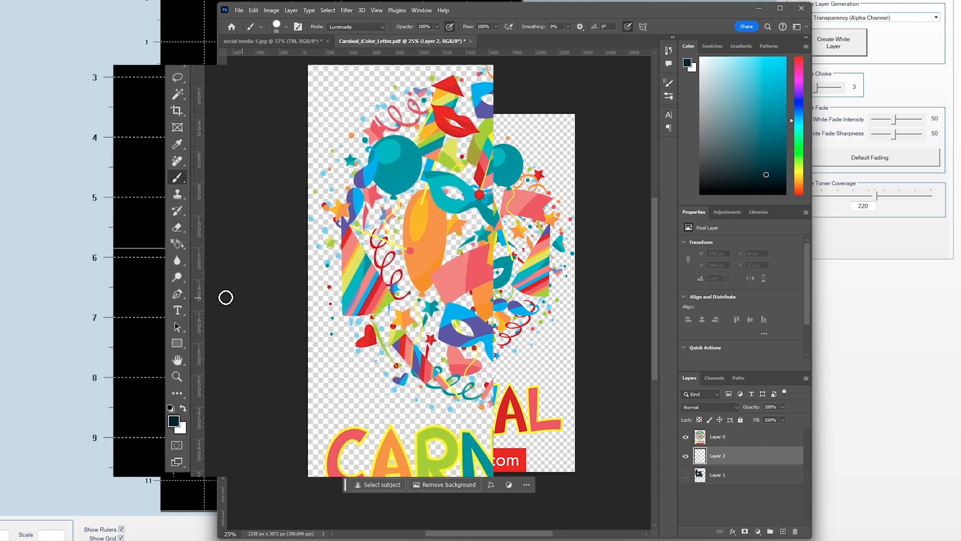
right_click(164, 242)
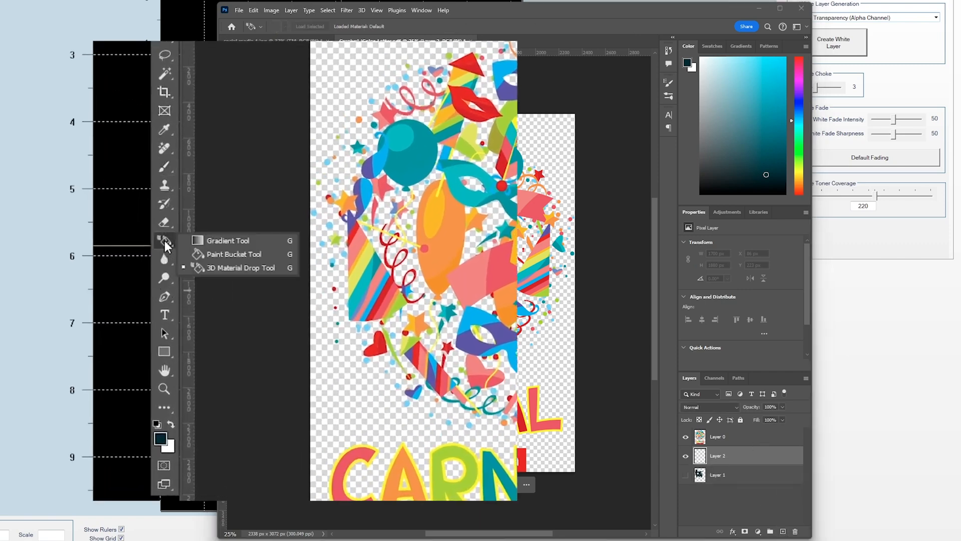
click(203, 256)
click(172, 425)
click(381, 402)
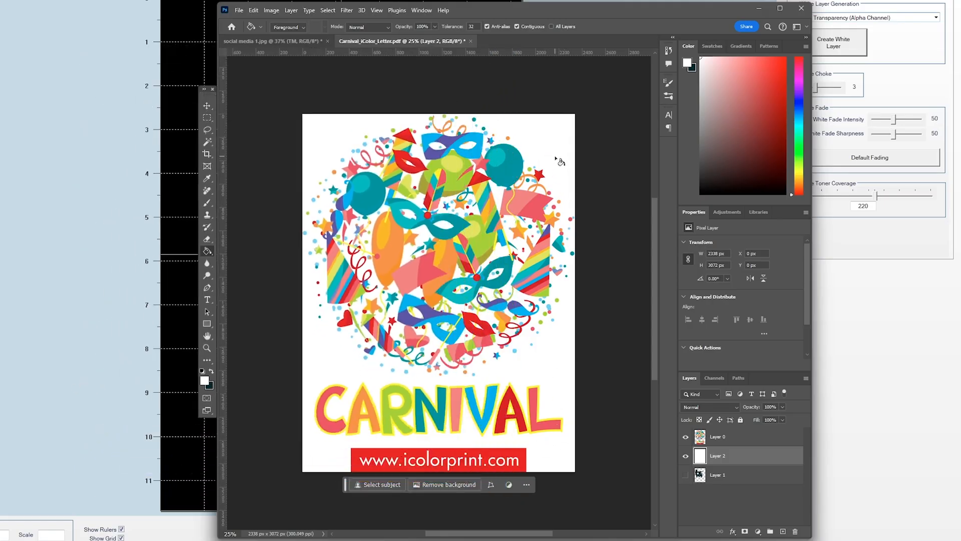
Merge the carnival artwork layer with the white-filled layer beneath it
shift+click(740, 438)
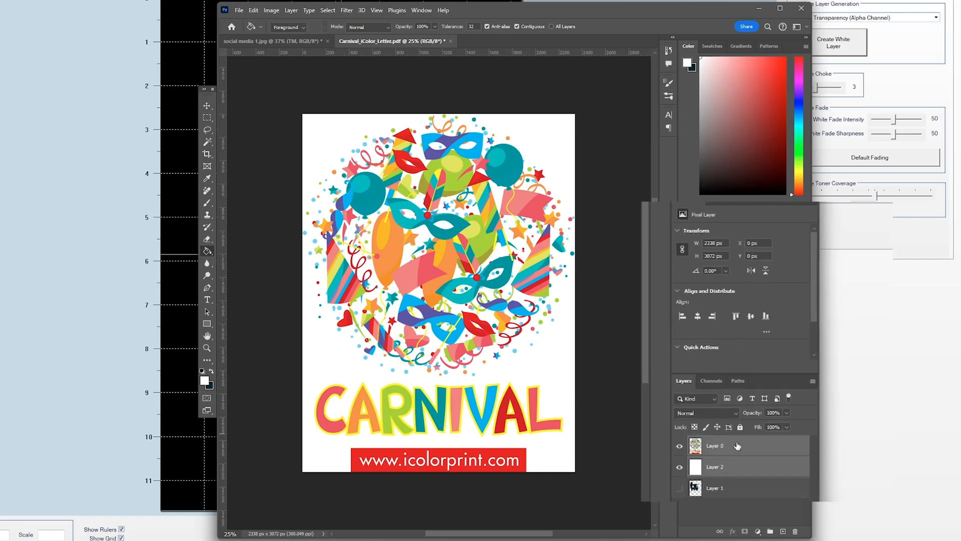
right_click(743, 437)
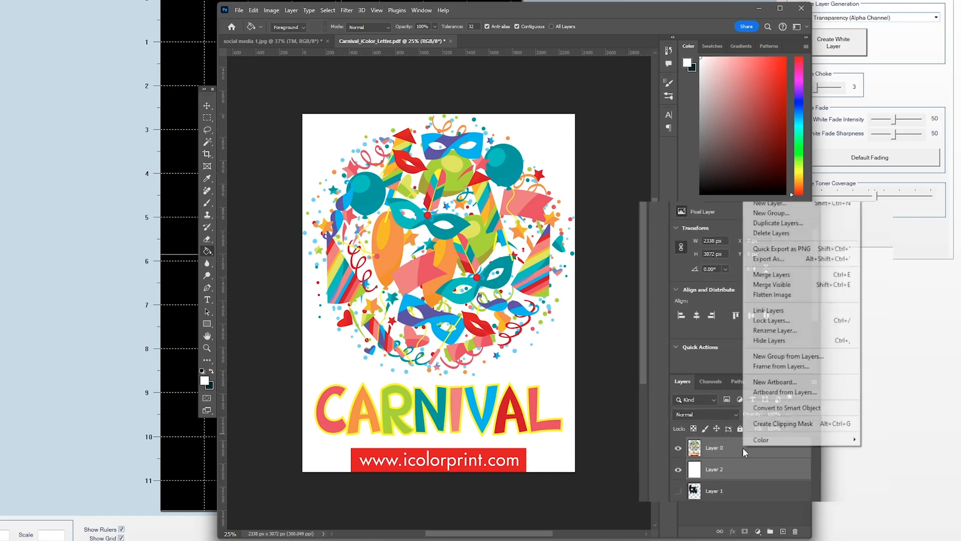
click(803, 275)
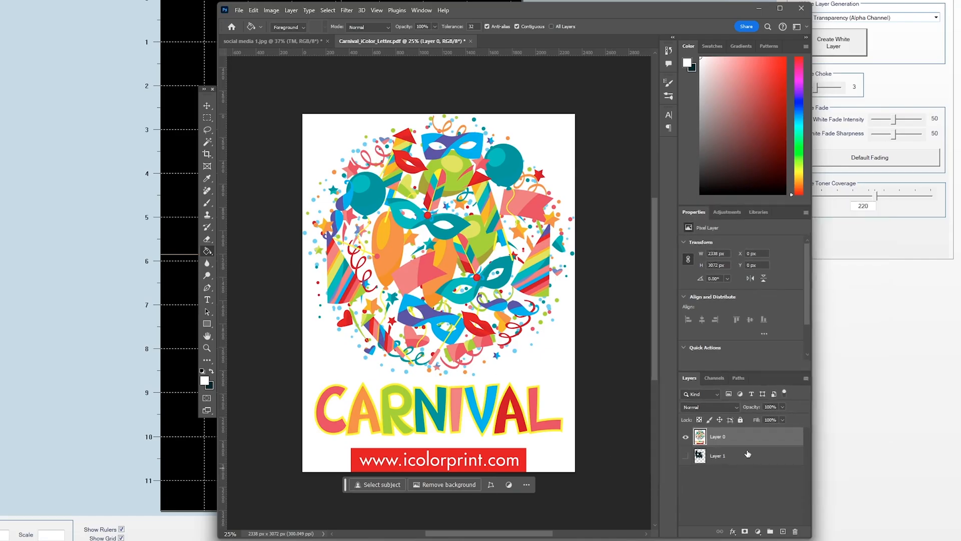
Add an empty layer beneath the merged artwork, brush dark strokes across it, and hide that layer
key(ctrl+z)
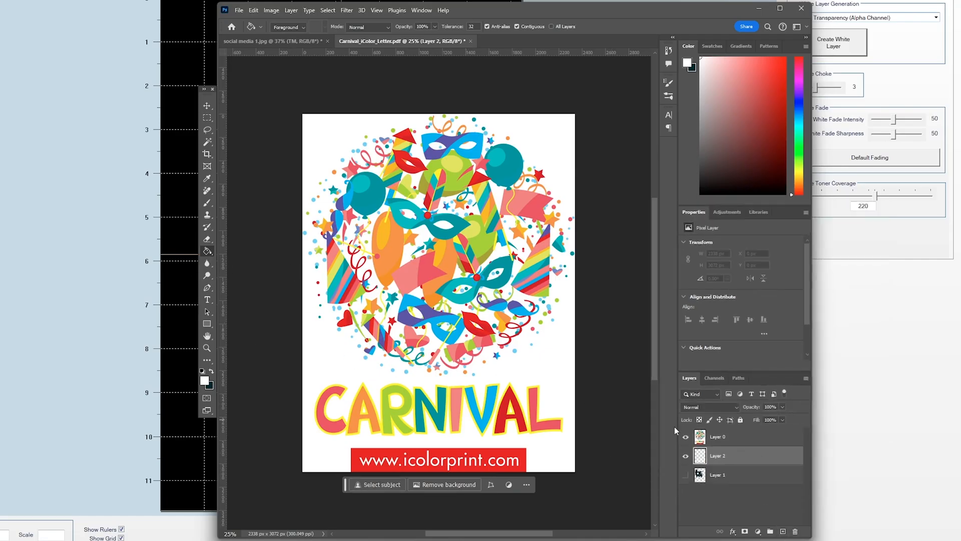
click(206, 203)
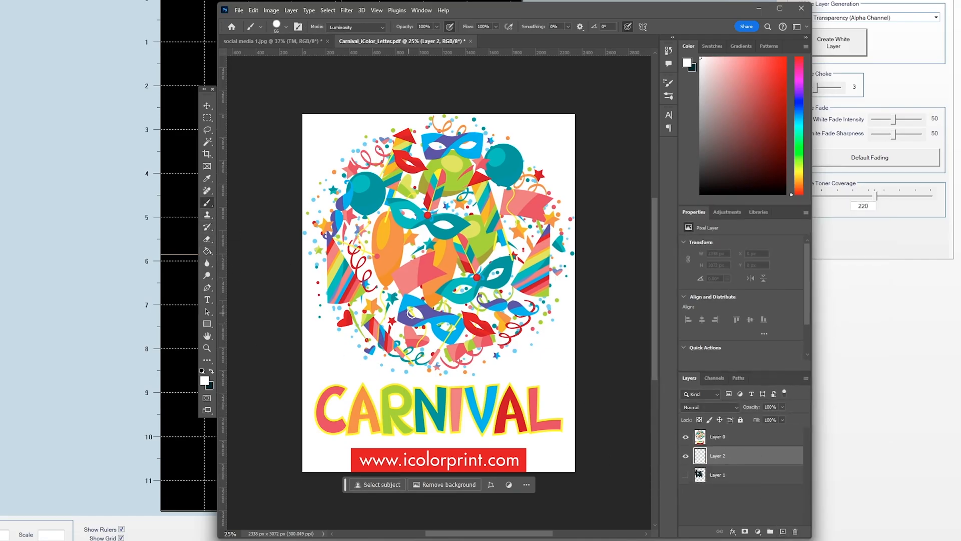
click(764, 177)
mouse_move(538, 317)
mouse_down()
mouse_move(422, 307)
mouse_move(450, 280)
mouse_move(425, 260)
mouse_up()
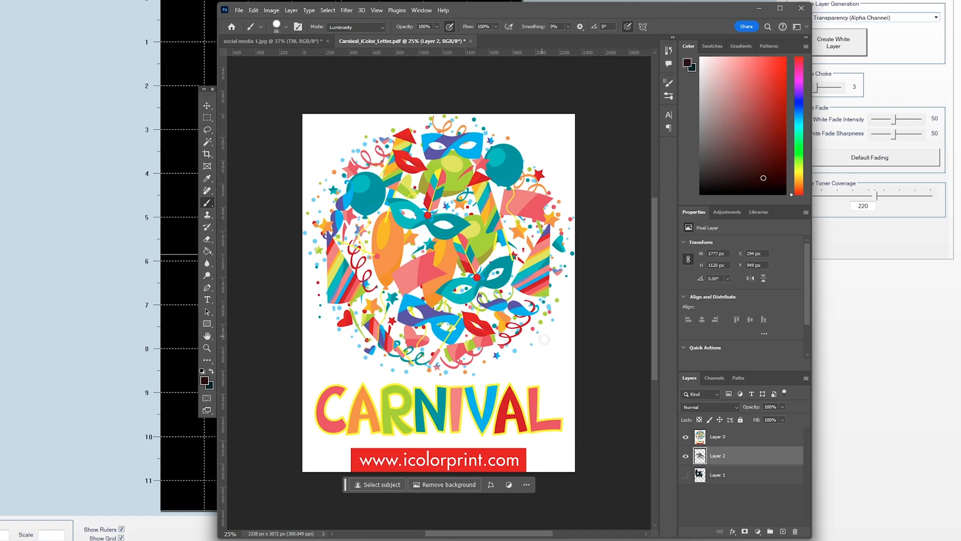
drag(355, 405, 560, 416)
click(686, 456)
Save a copy of the carnival artwork as a JPEG named "Carnival_iColor_Letter white background.jpg"
click(239, 10)
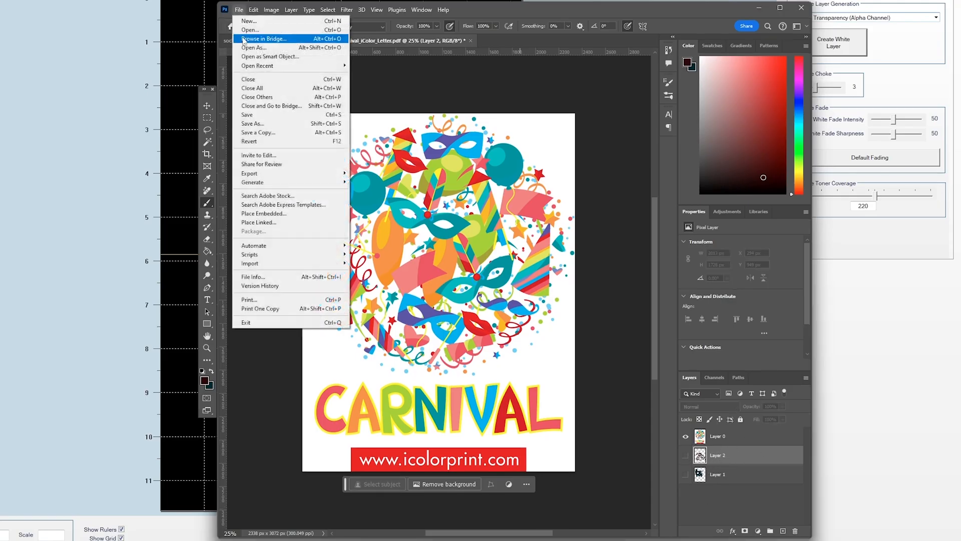
click(266, 133)
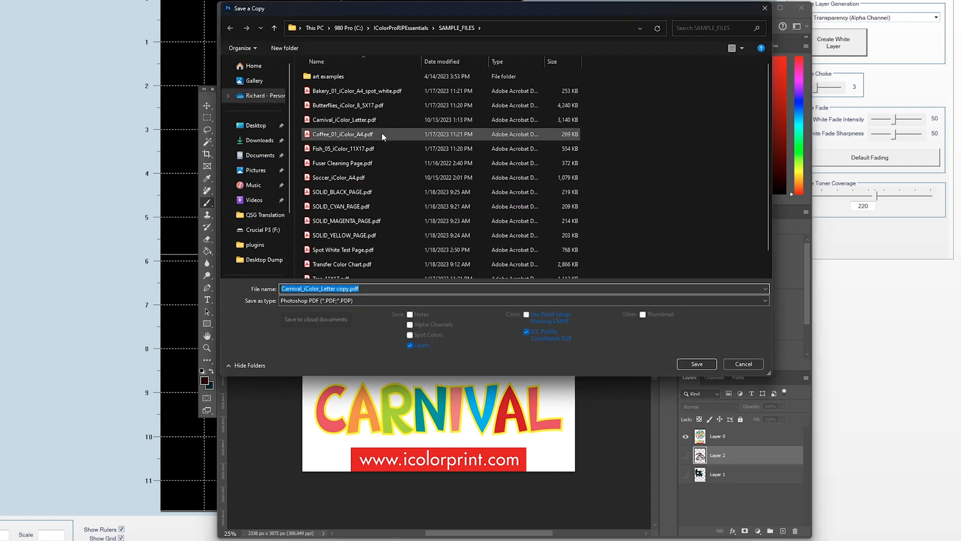
click(456, 300)
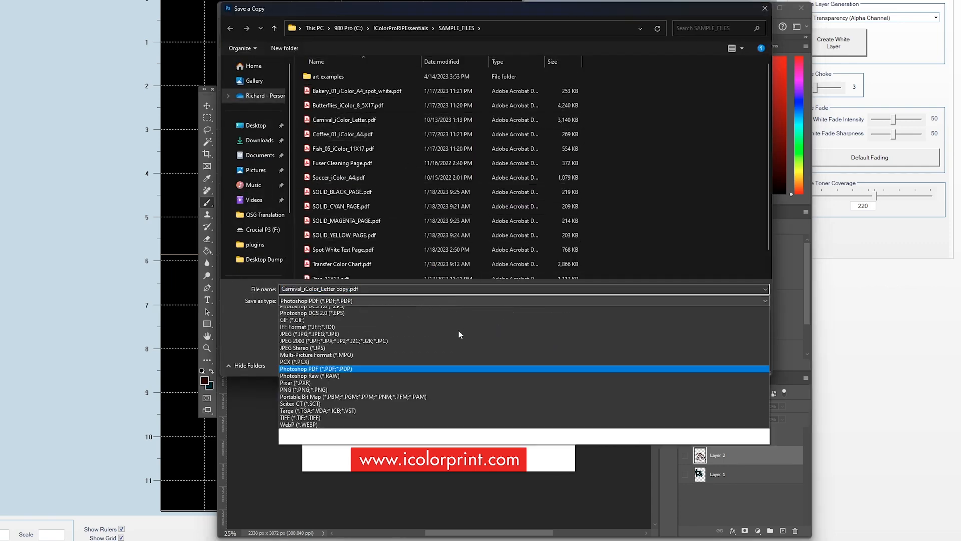
click(359, 372)
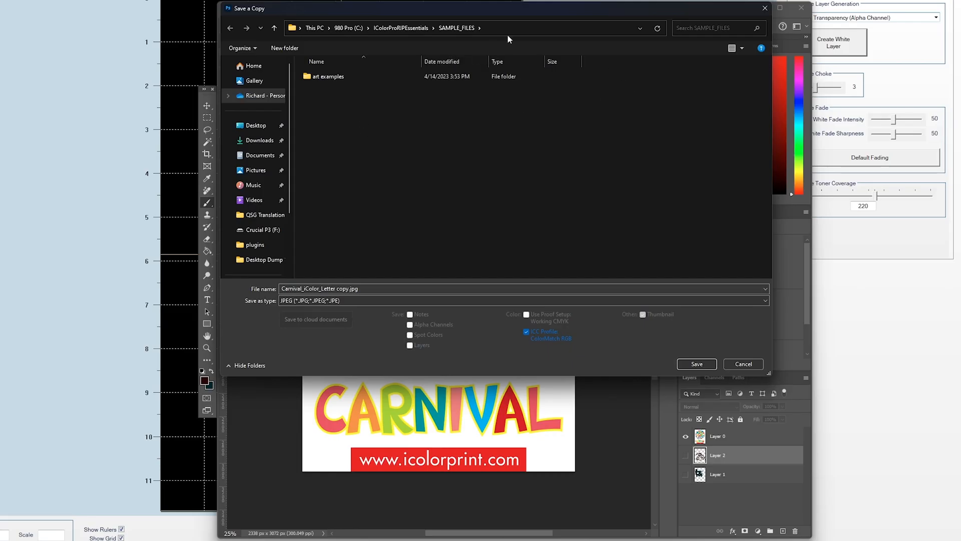
double_click(344, 289)
text(white background)
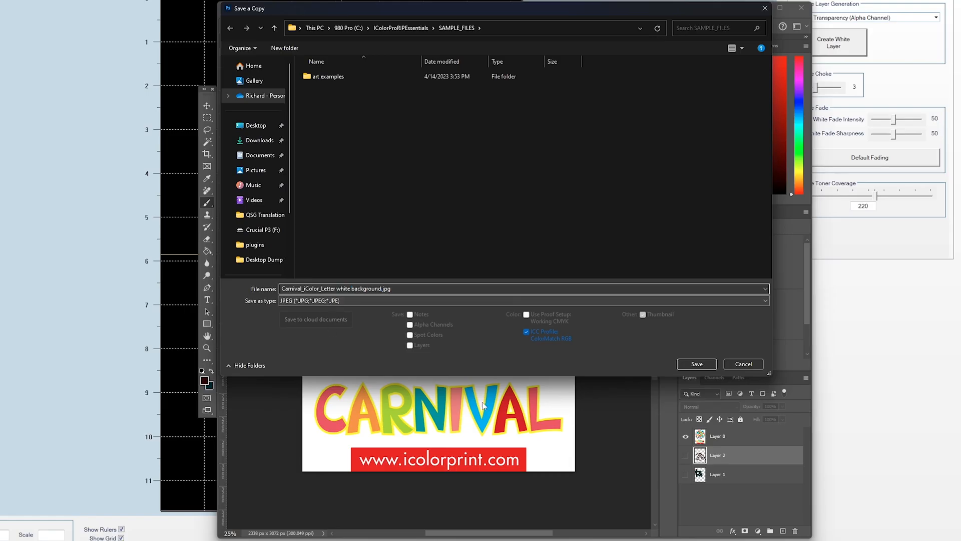
click(696, 363)
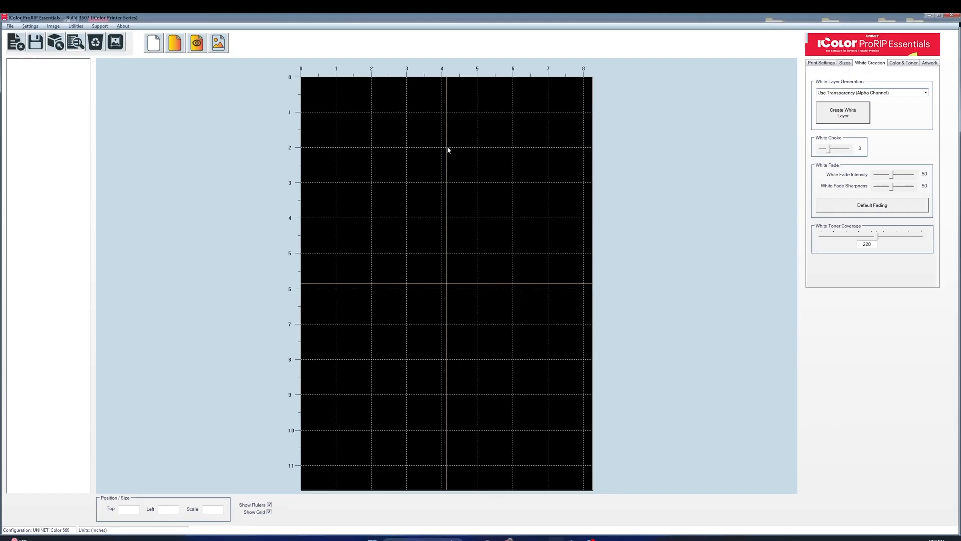
Switch back to iColor ProRIP Essentials and import "Carnival_iColor_Letter white background.jpg" from the SAMPLE_FILES folder
click(10, 26)
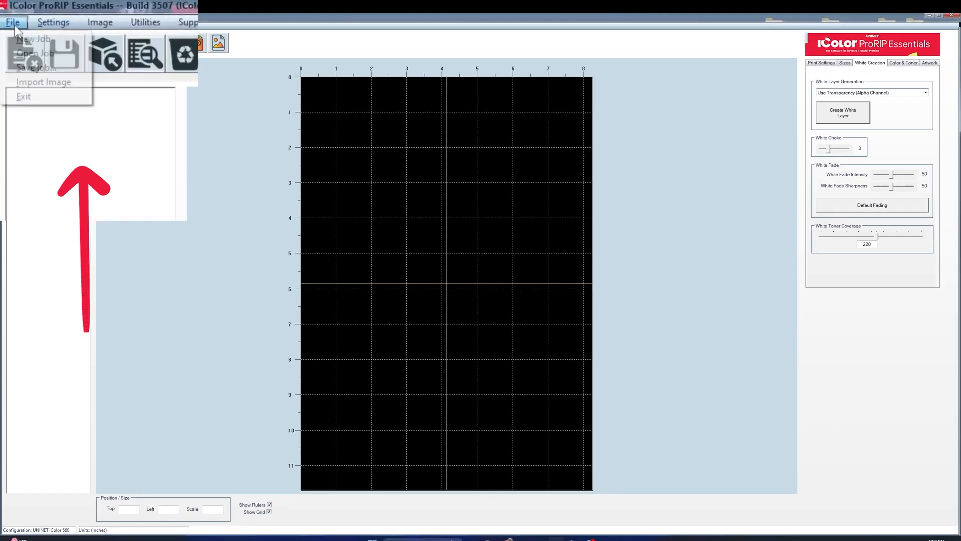
click(17, 87)
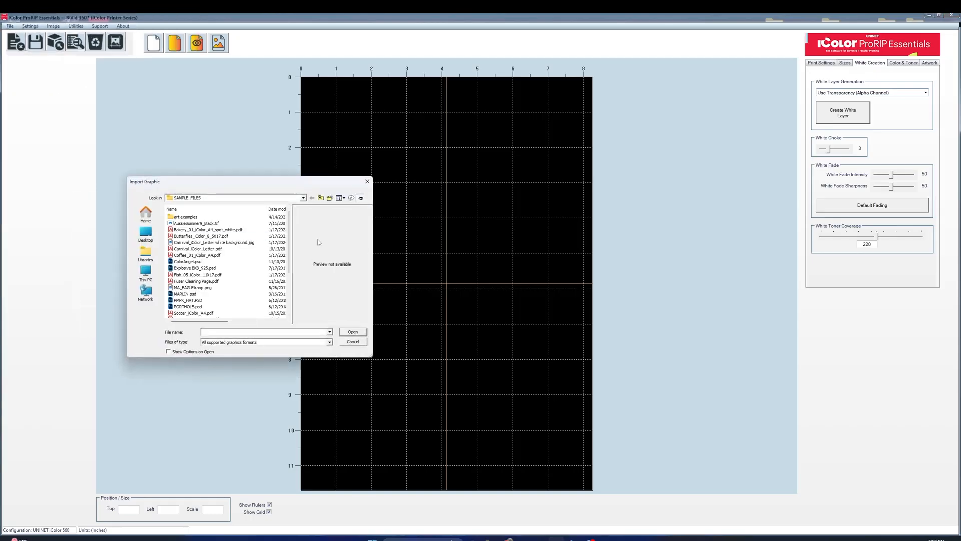
scroll(260, 230, down, 1)
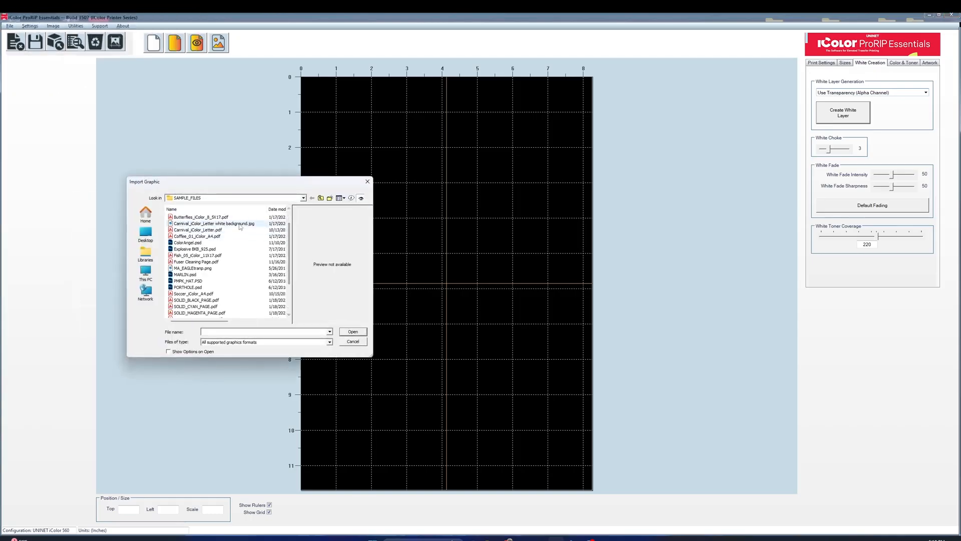
click(233, 224)
click(349, 333)
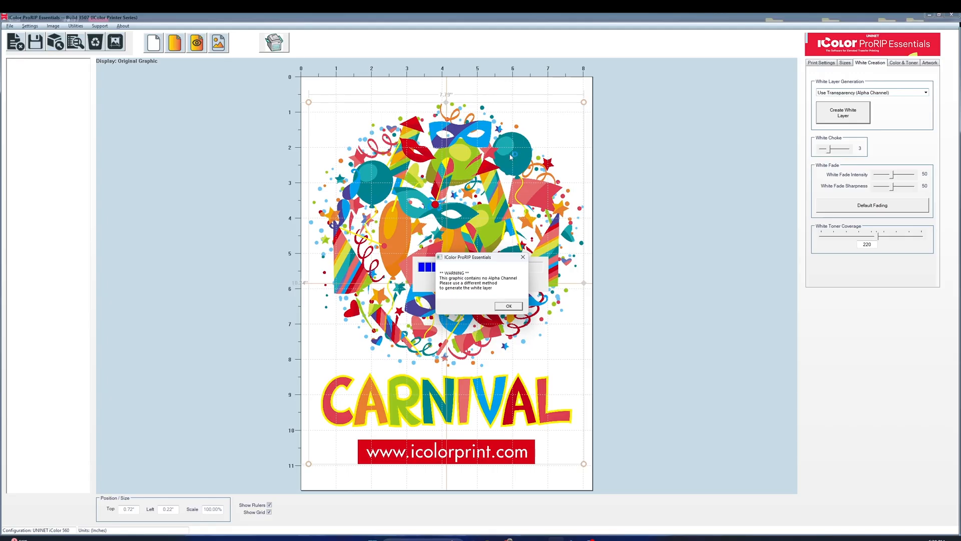
click(508, 306)
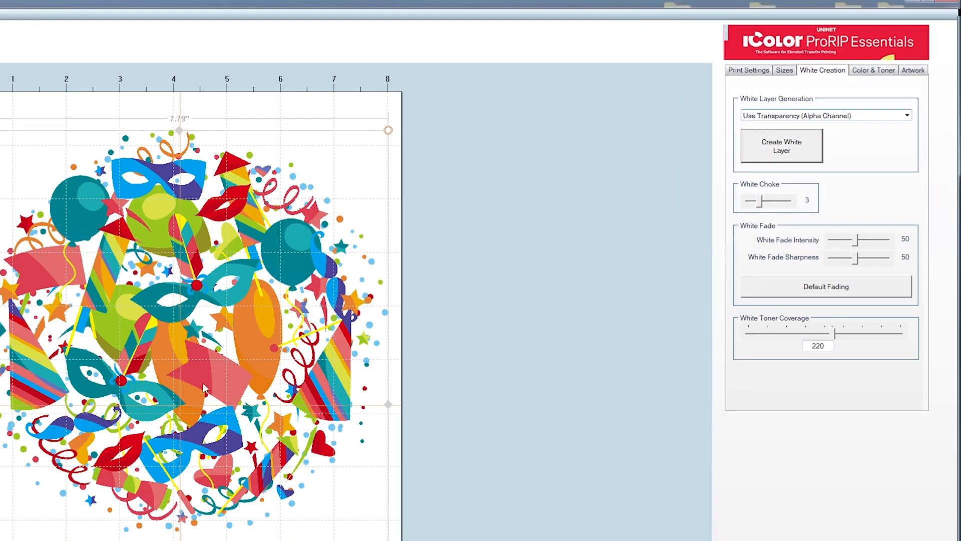
Set the white layer generation to Use Background Color and sample the white background beside the artwork
click(907, 115)
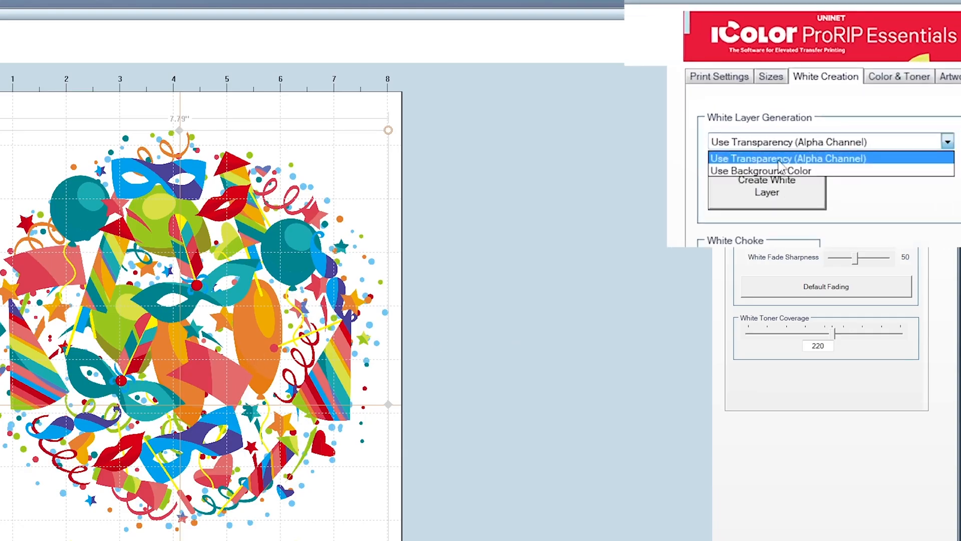
click(775, 171)
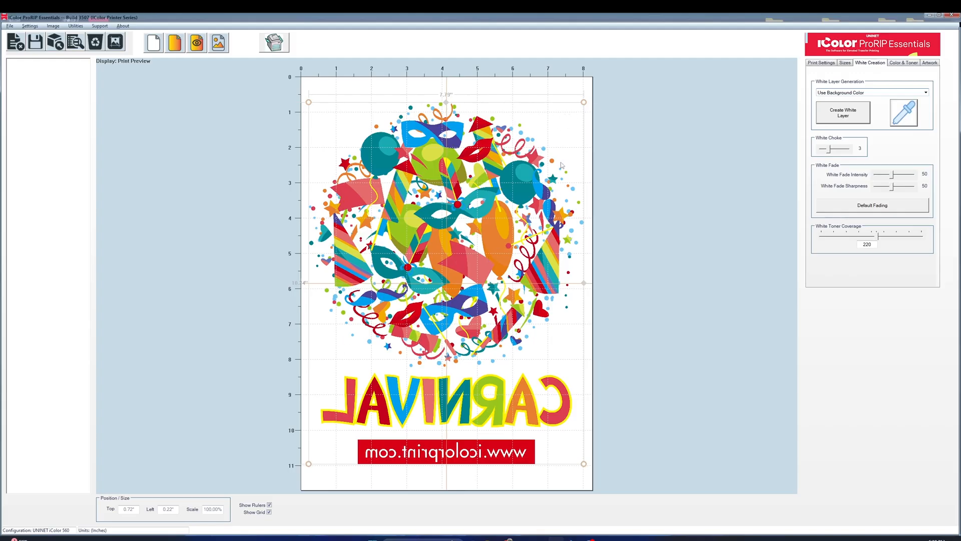
click(908, 114)
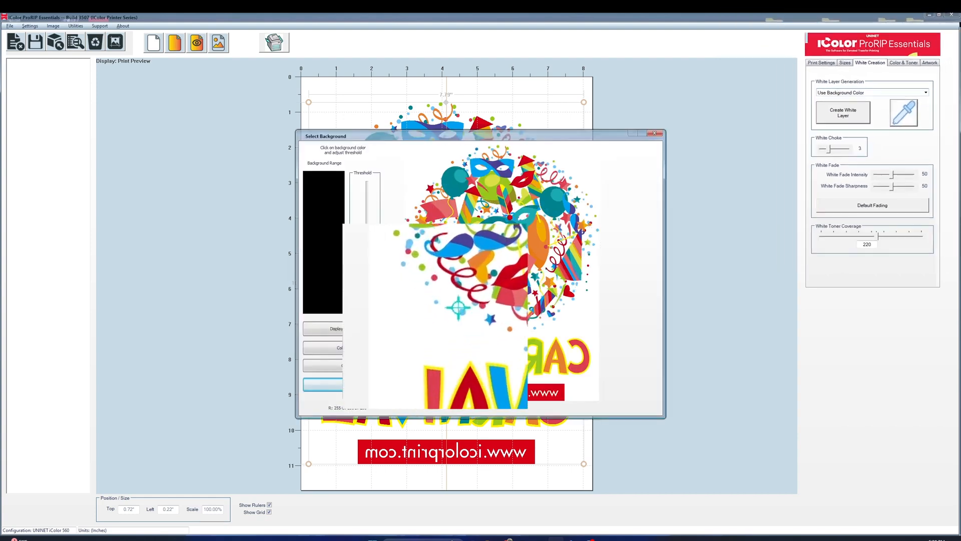
click(426, 322)
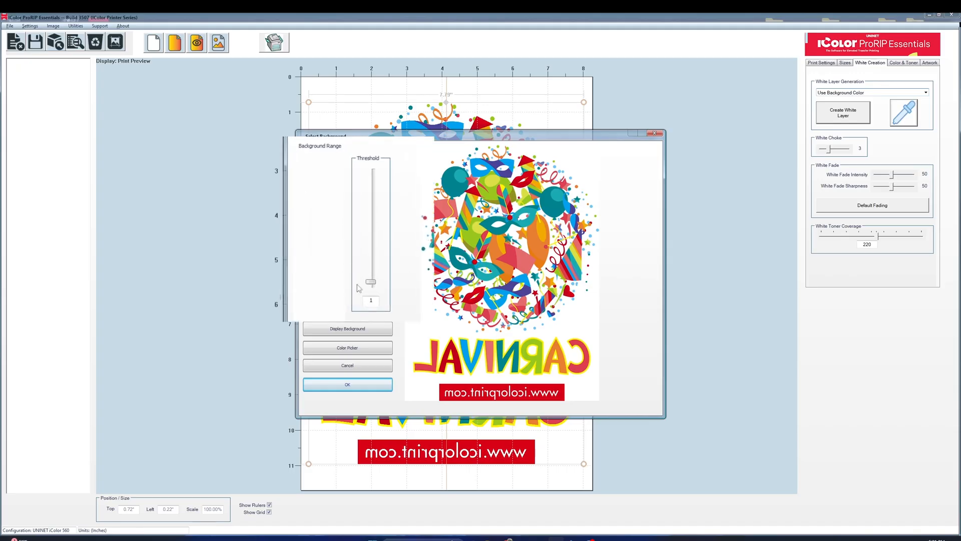
Try a higher background threshold, set it back to 1, and apply the white background removal
mouse_move(367, 270)
mouse_down()
mouse_move(369, 261)
mouse_move(378, 286)
mouse_move(366, 265)
mouse_up()
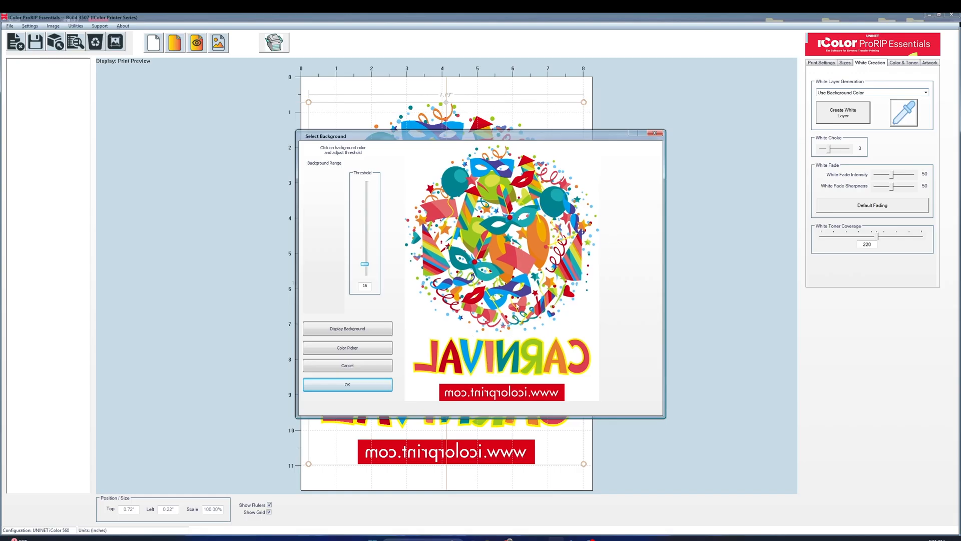
drag(367, 266, 366, 277)
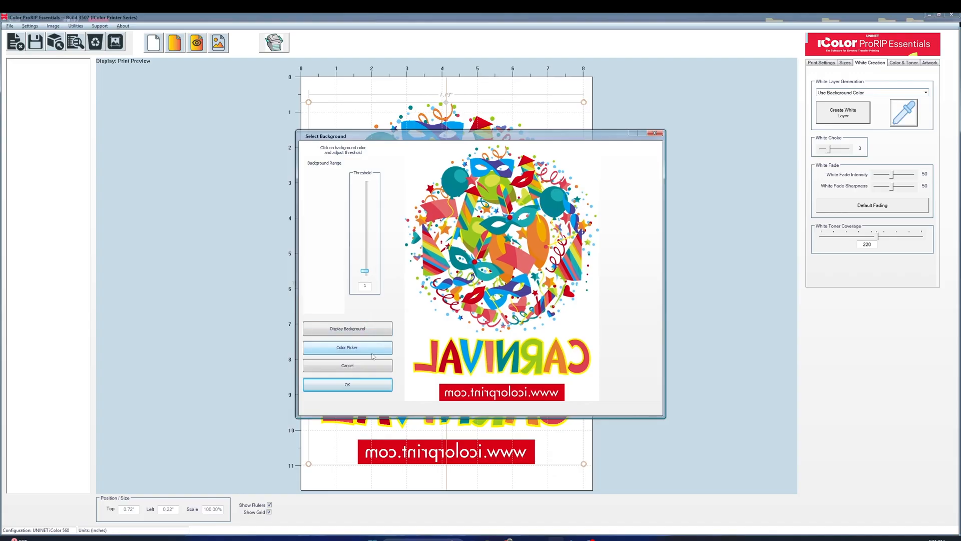
click(345, 385)
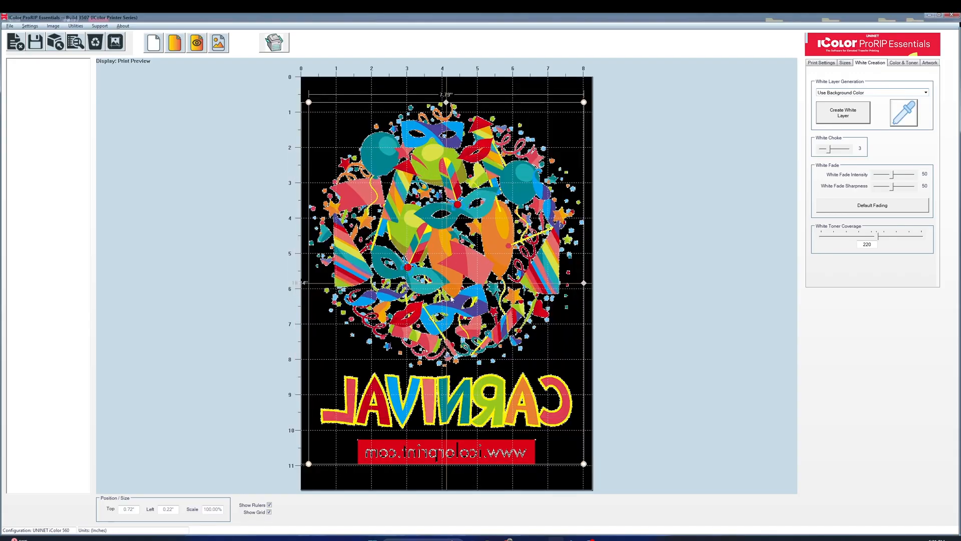
click(334, 226)
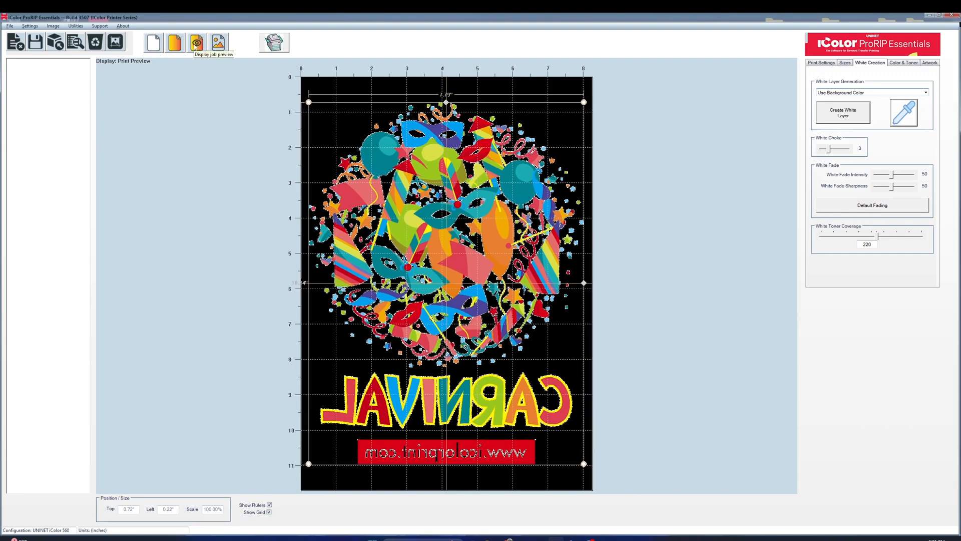
Inspect the cut-out's edges up close, try a background threshold of 5, and apply it
click(52, 26)
click(55, 40)
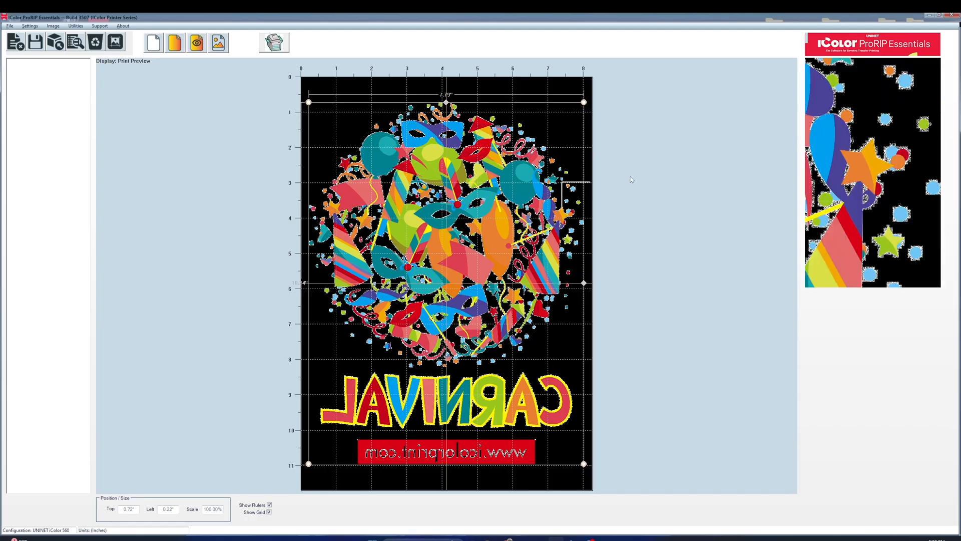
click(53, 25)
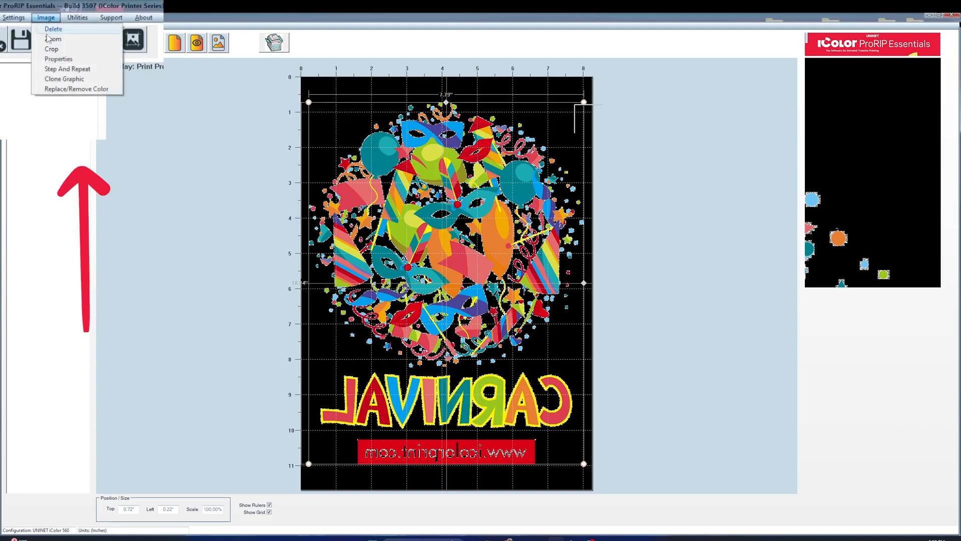
click(52, 39)
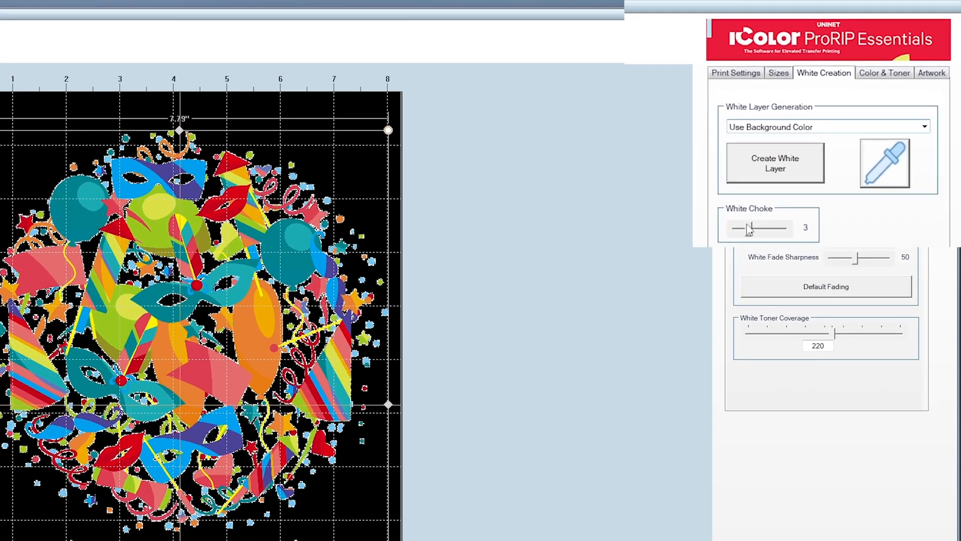
click(898, 186)
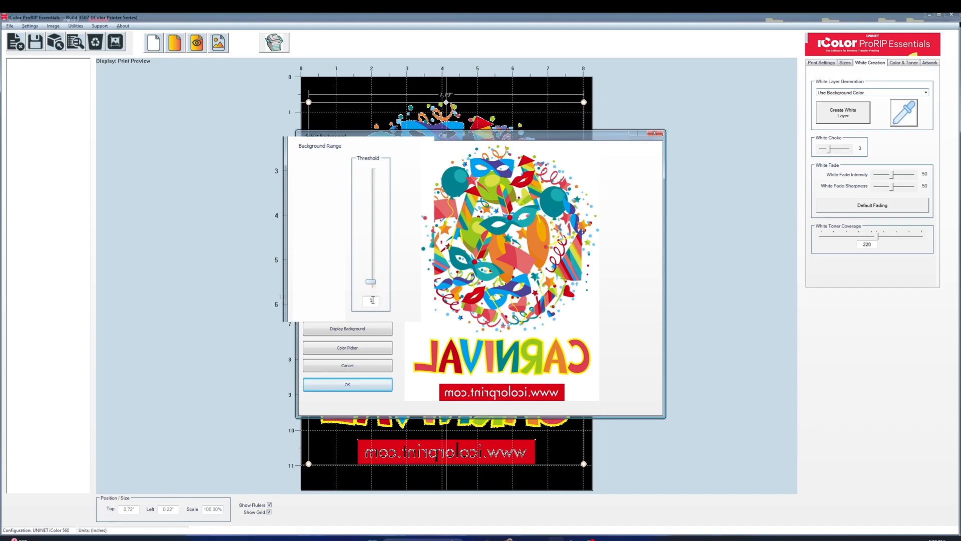
double_click(372, 300)
drag(371, 281, 369, 279)
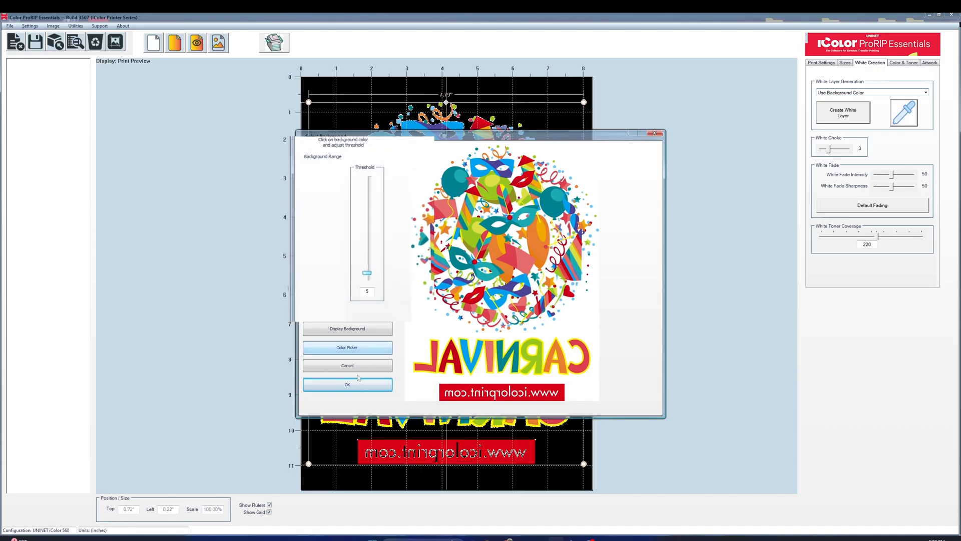
click(365, 385)
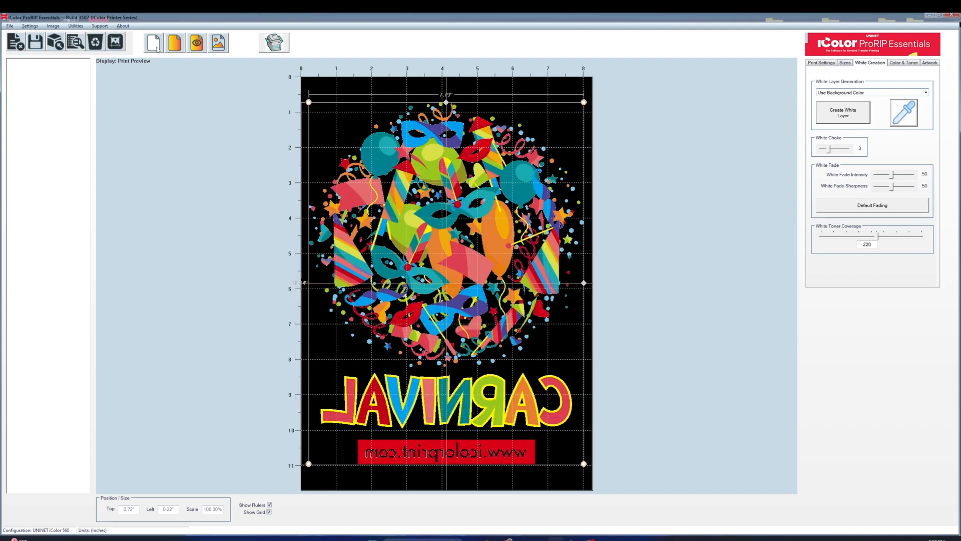
Check the artwork's edges again, try a background threshold of 10, and apply it
click(52, 27)
click(50, 42)
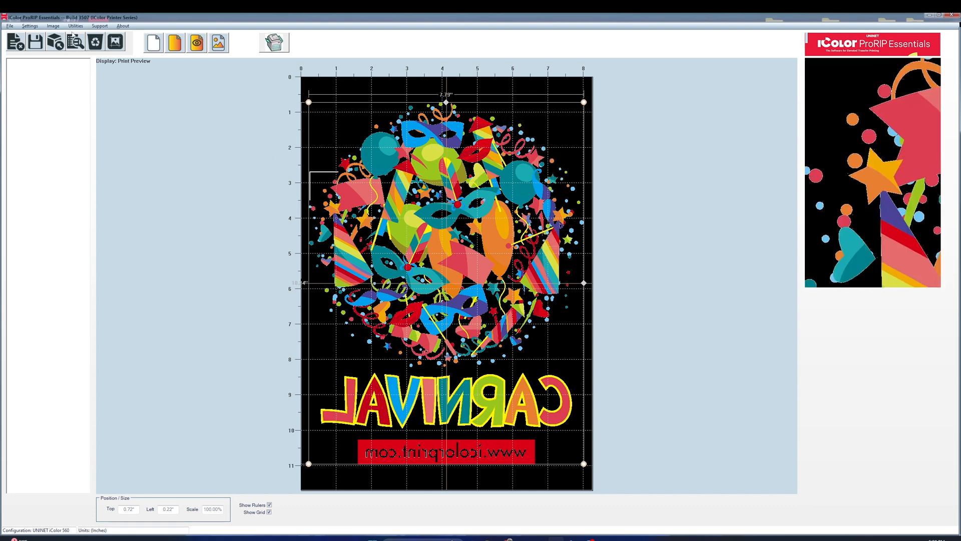
click(54, 26)
click(63, 54)
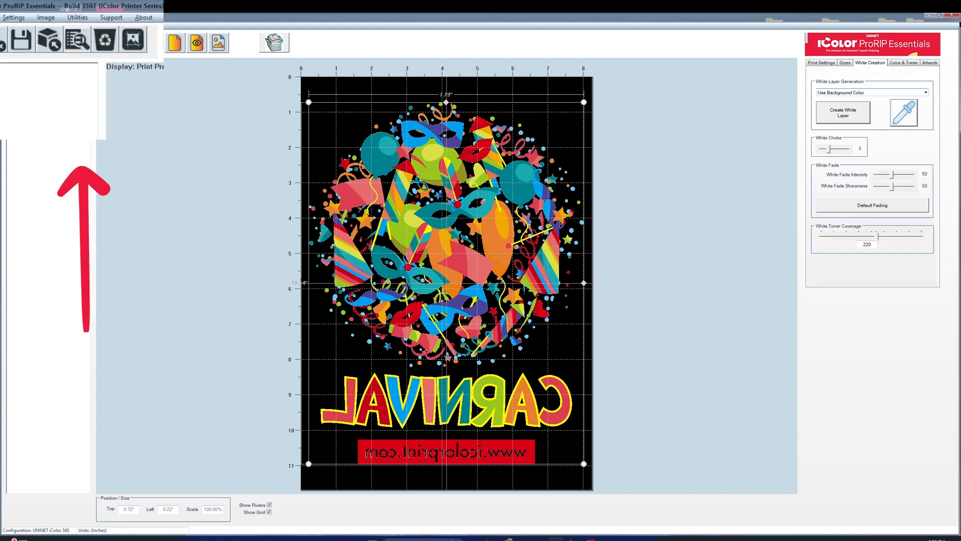
click(898, 120)
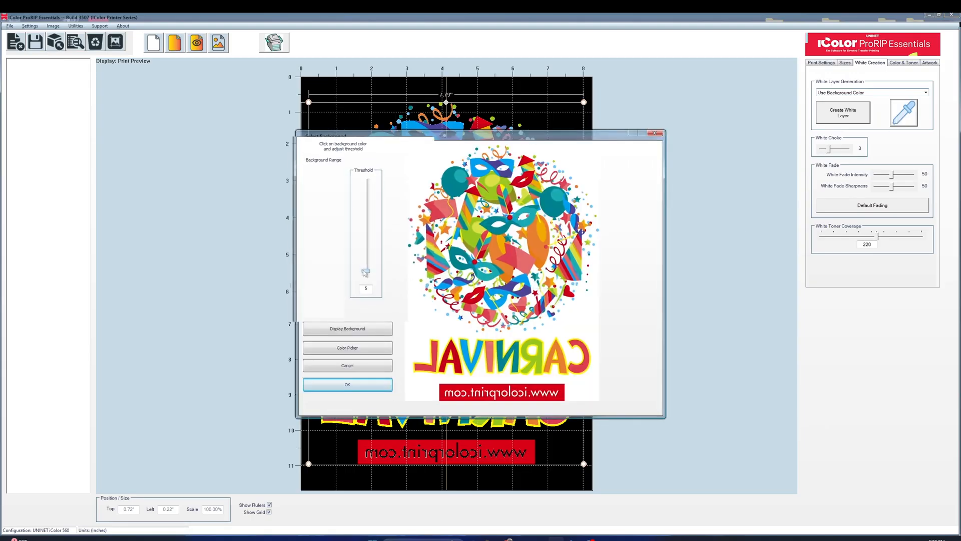
drag(366, 273, 370, 281)
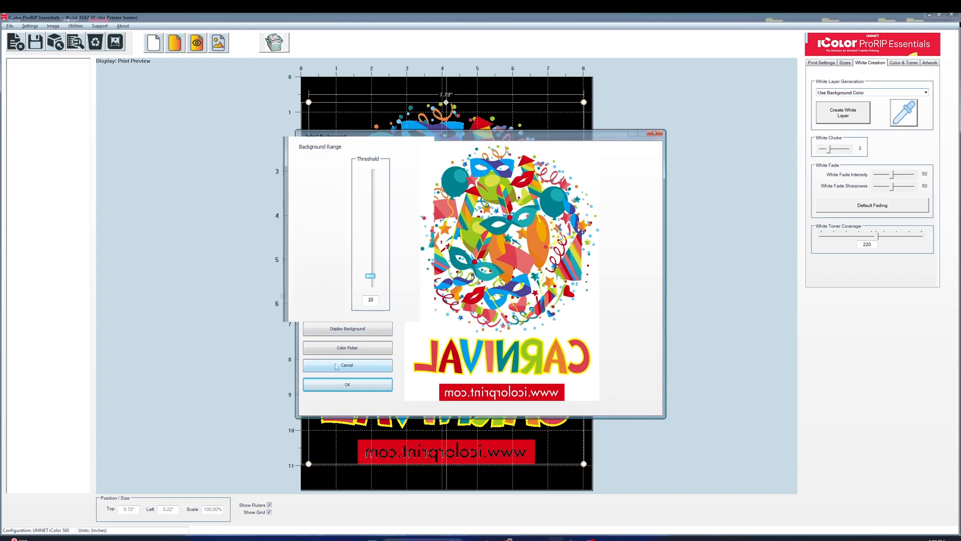
click(338, 385)
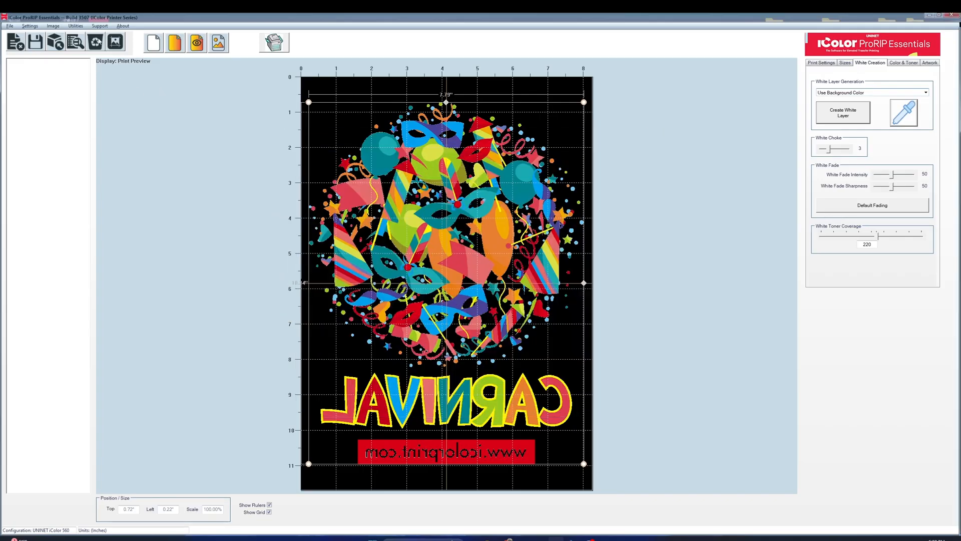
Raise the background threshold to 26, apply it, and examine the artwork's edges for leftover white
click(54, 26)
click(58, 41)
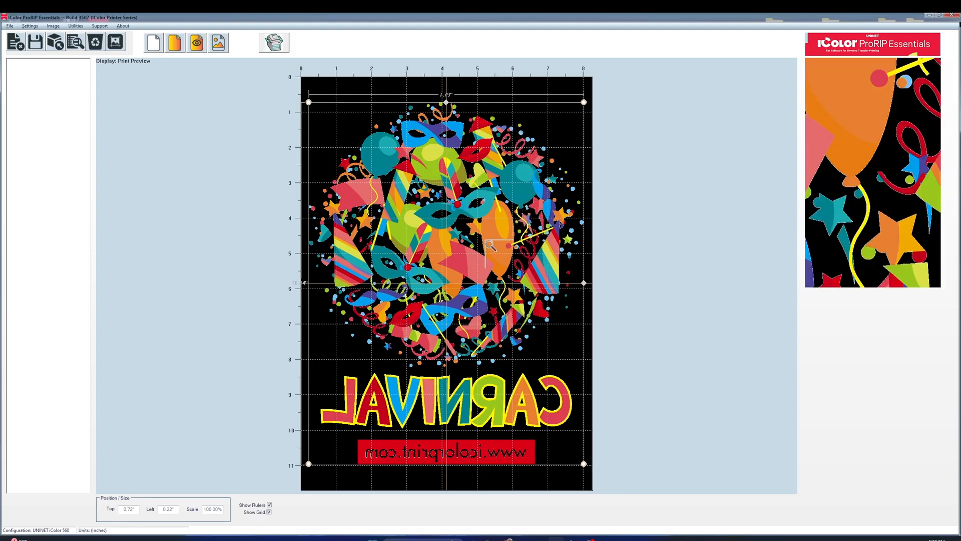
click(55, 26)
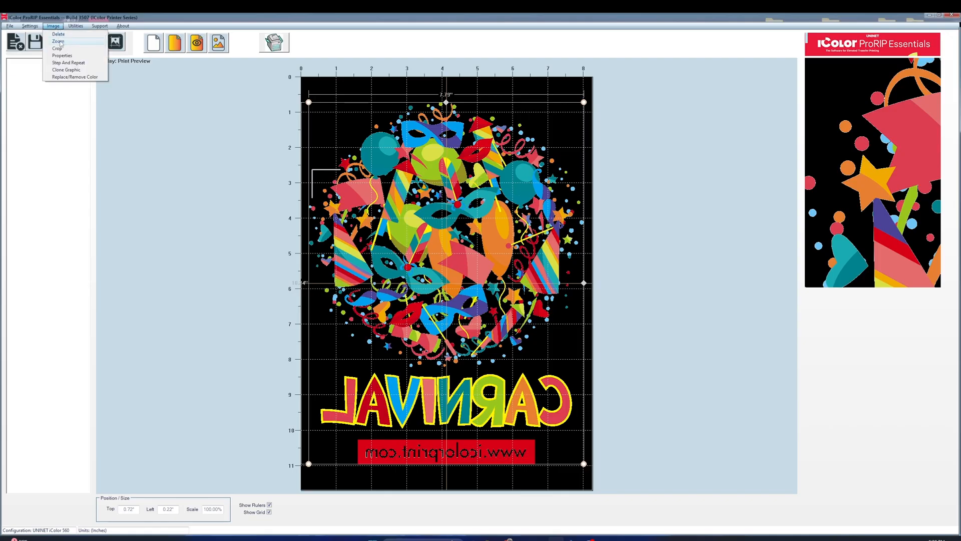
click(60, 40)
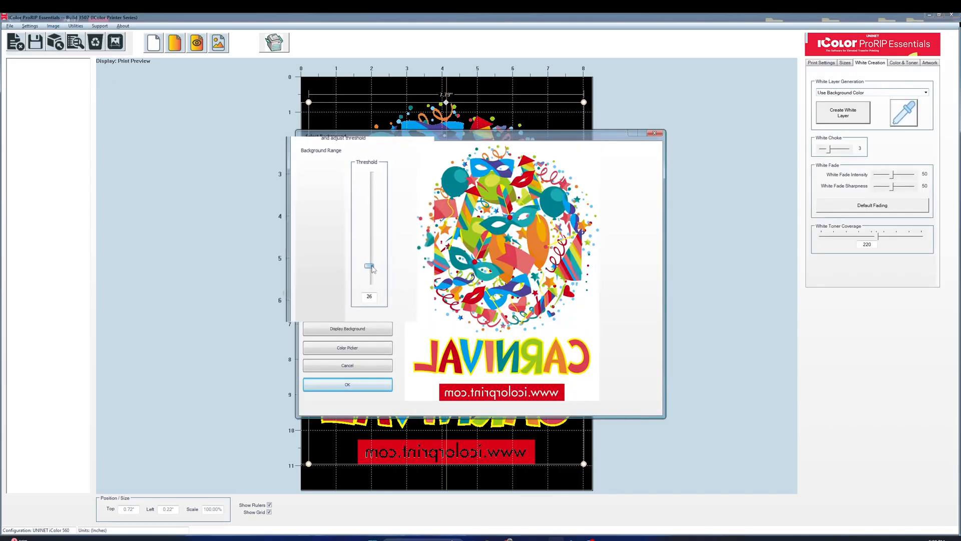
click(354, 385)
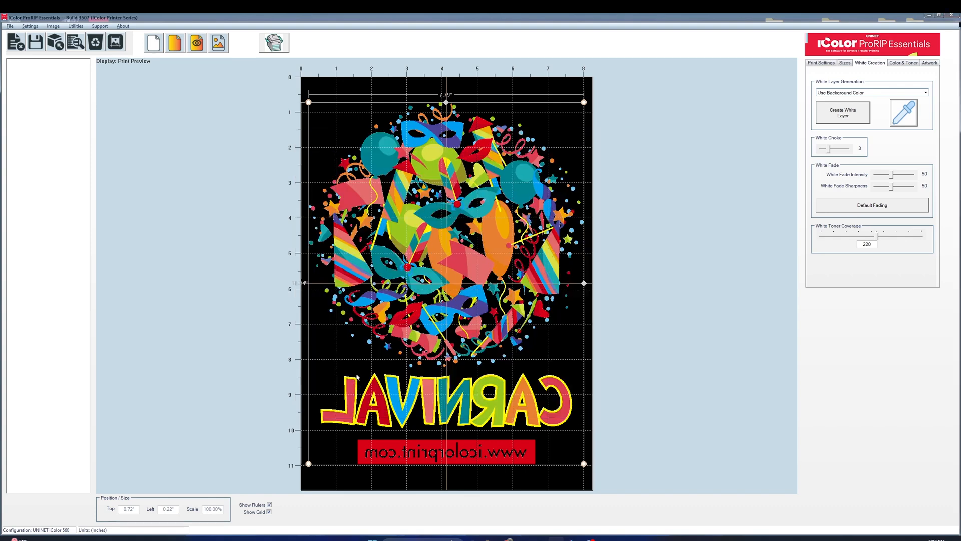
click(52, 25)
click(70, 41)
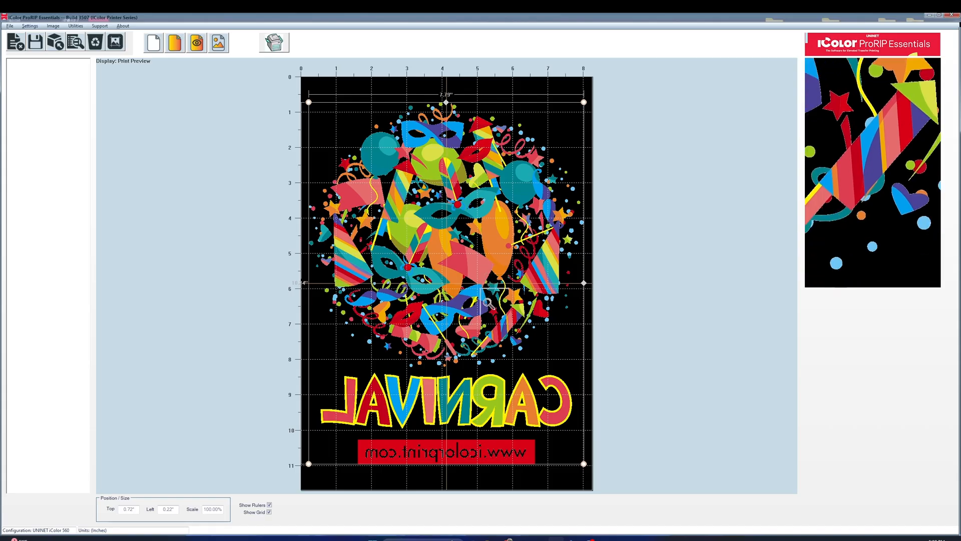
click(53, 25)
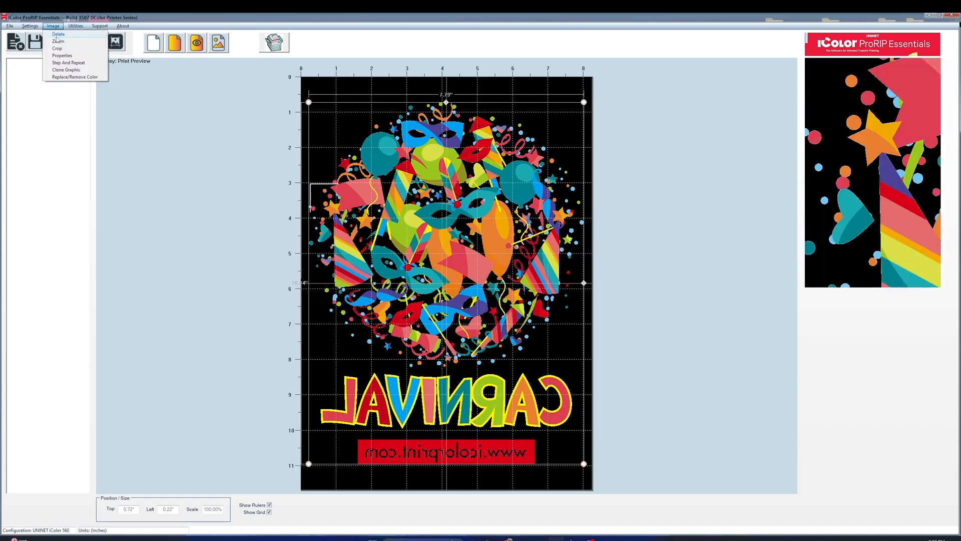
click(58, 41)
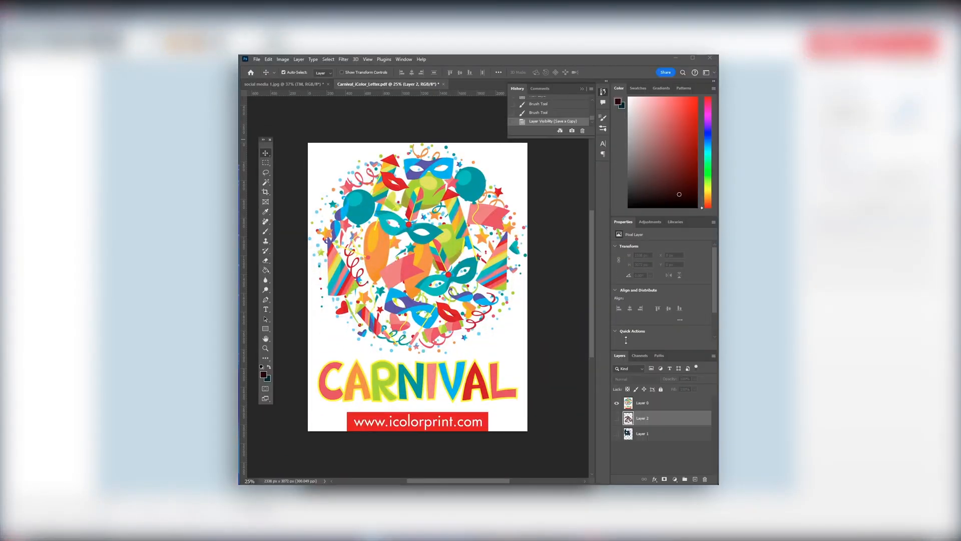
Switch to Photoshop, restore the earlier New Layer history state, and brush across the website banner on Layer 2
scroll(575, 126, up, 3)
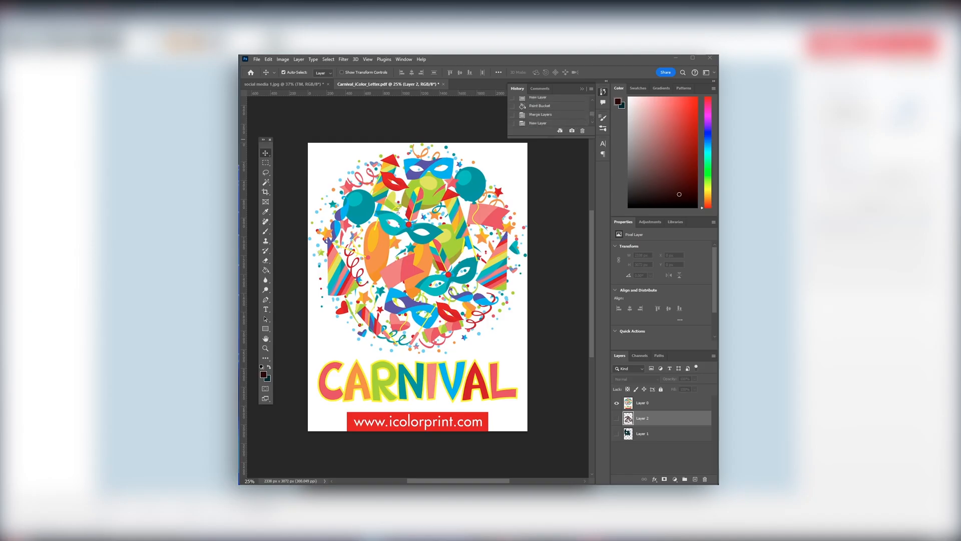
click(544, 96)
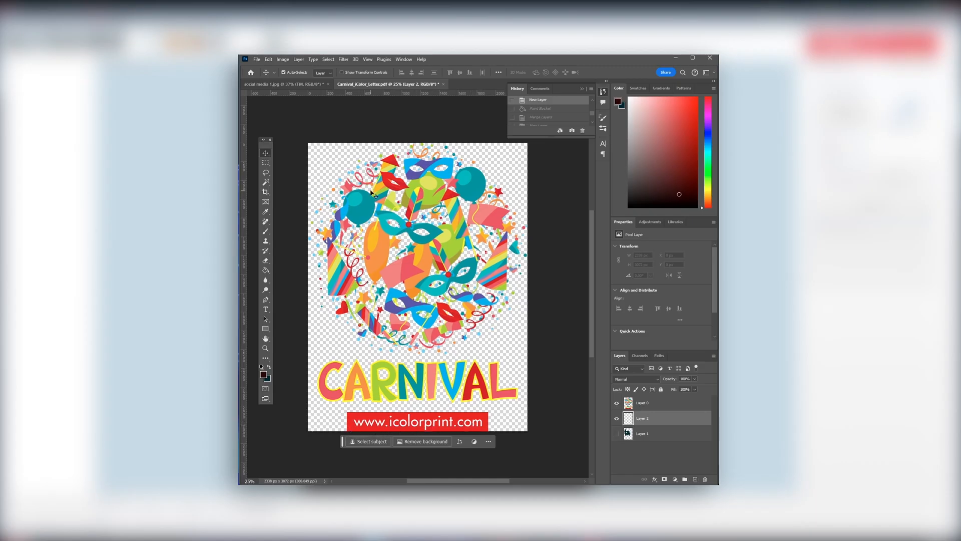
click(266, 232)
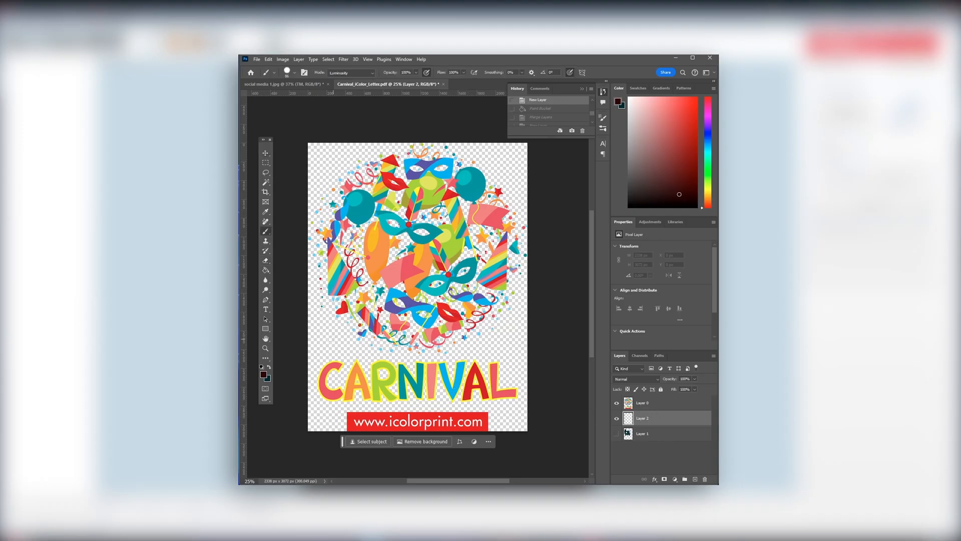
mouse_move(486, 413)
mouse_down()
mouse_move(503, 412)
mouse_move(426, 410)
mouse_move(369, 425)
mouse_move(384, 424)
mouse_up()
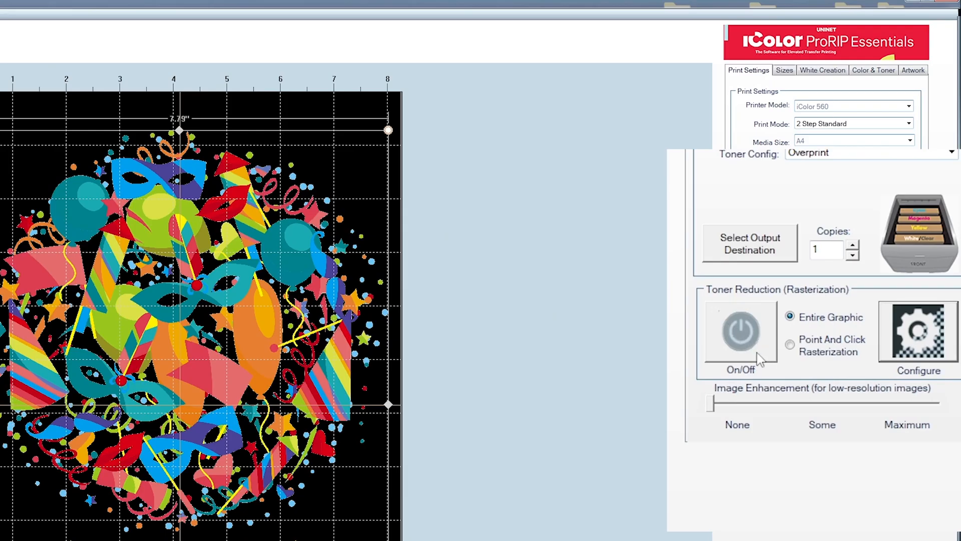
Back in iColor ProRIP Essentials, turn on toner reduction for the entire graphic and preview its configured pattern on the upper blue mask
click(720, 334)
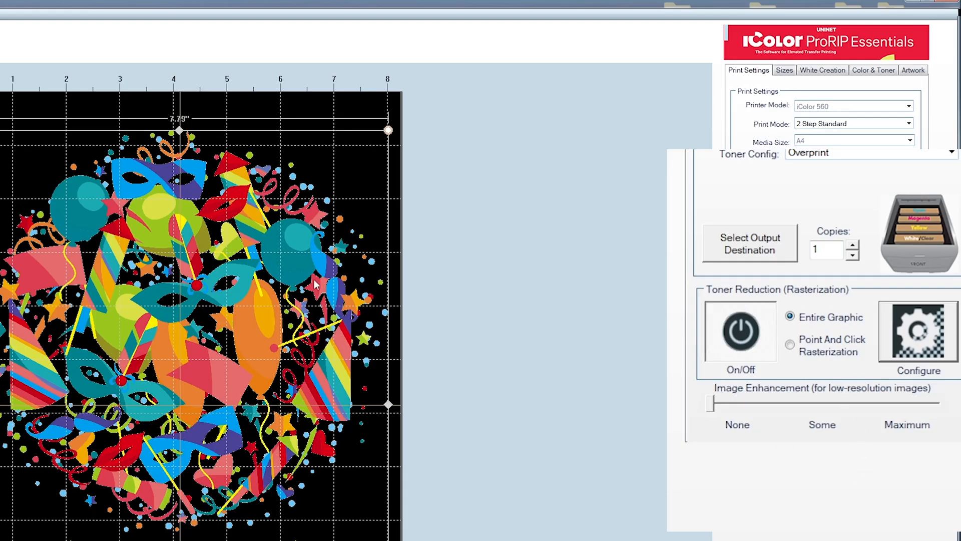
click(924, 331)
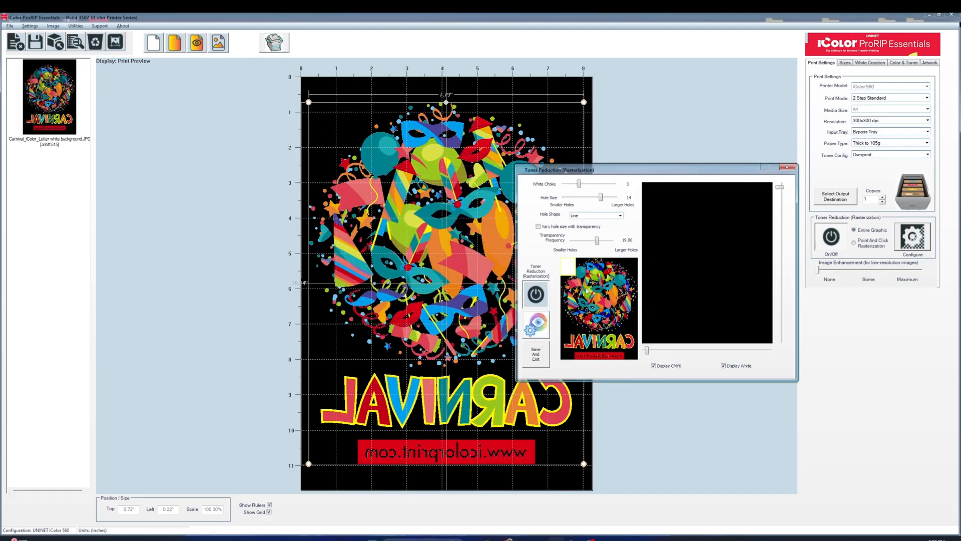
mouse_move(575, 273)
mouse_down()
mouse_move(595, 286)
mouse_move(588, 272)
mouse_up()
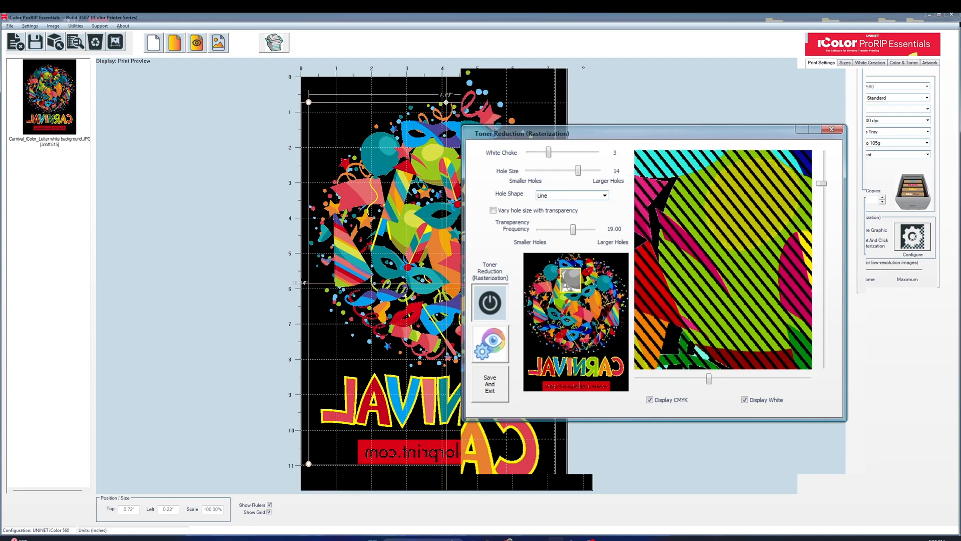
drag(570, 280, 568, 259)
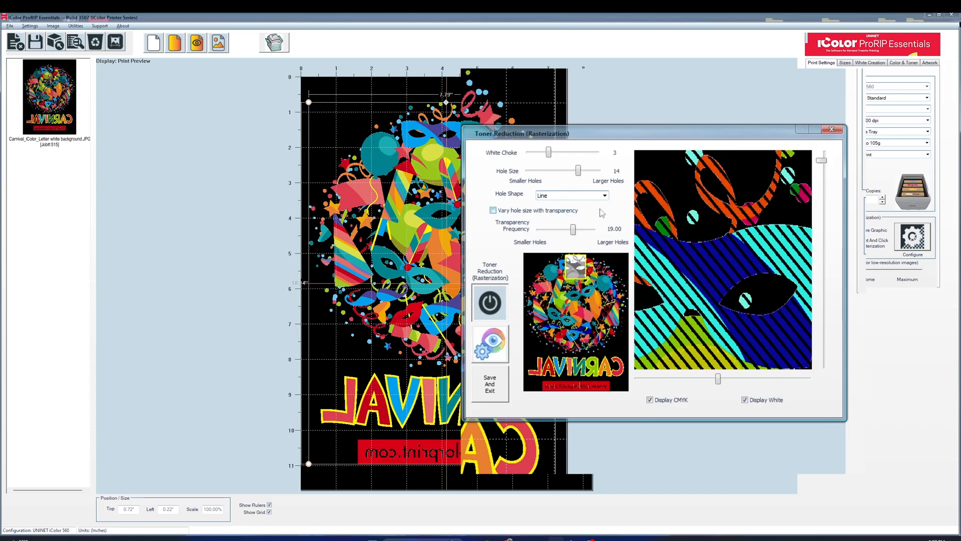
Reduce the rasterization hole size to 10 and refresh the preview by turning toner reduction off and on
drag(578, 172, 565, 174)
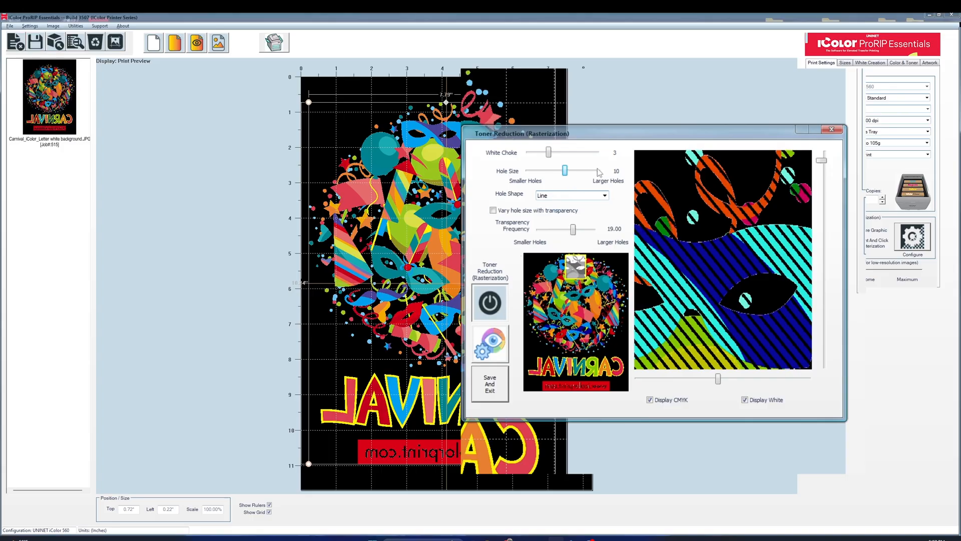
click(490, 304)
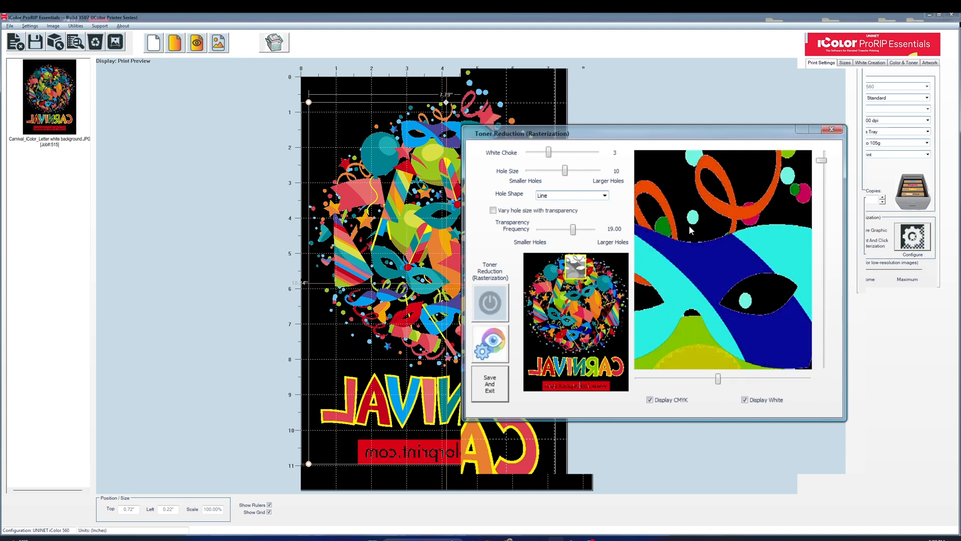
click(489, 305)
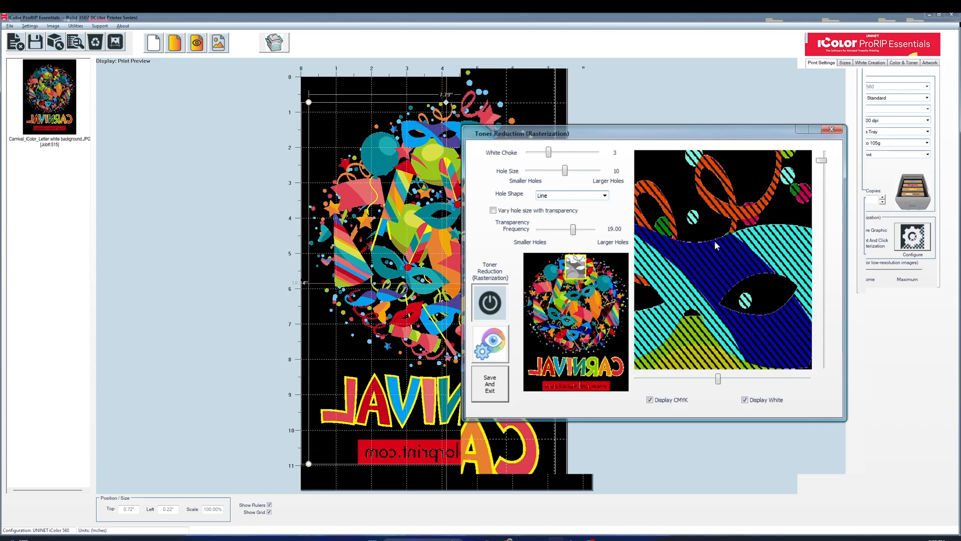
Change the hole shape to Round, refresh the rasterization preview, and examine the pattern on different parts of the artwork
click(549, 196)
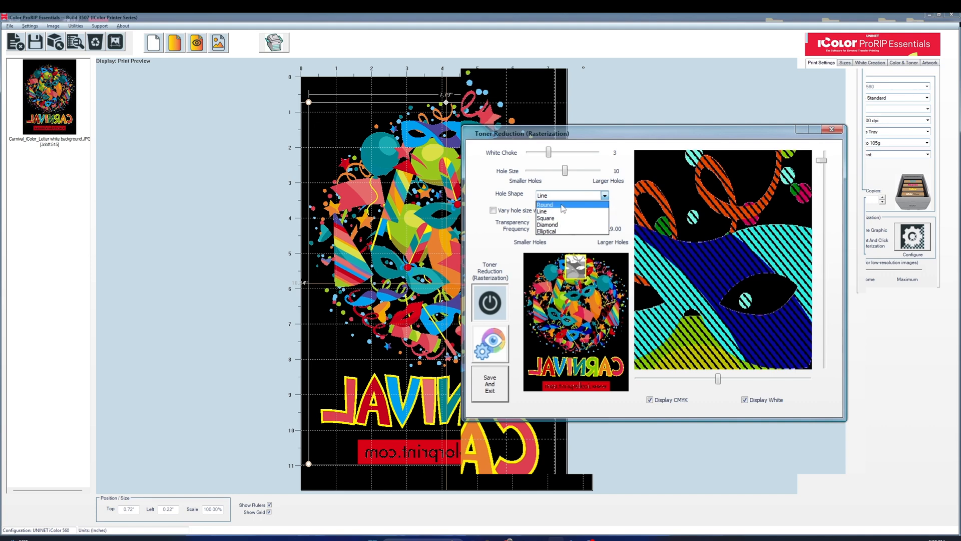
click(563, 206)
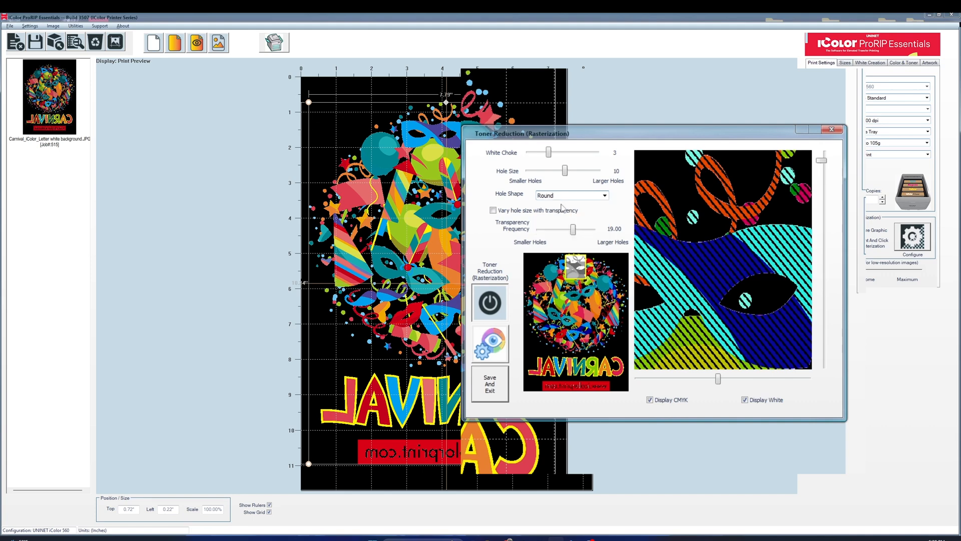
click(490, 305)
click(490, 305)
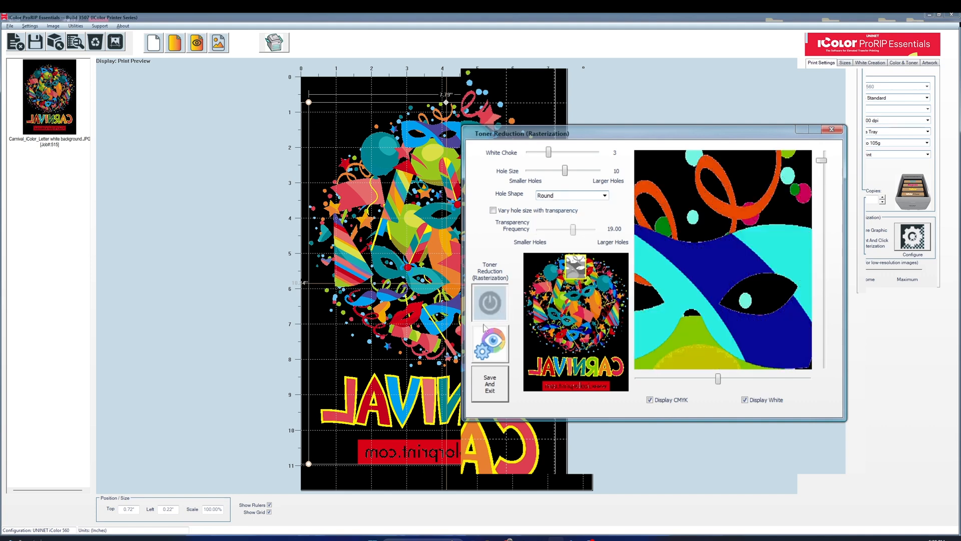
drag(582, 276, 547, 268)
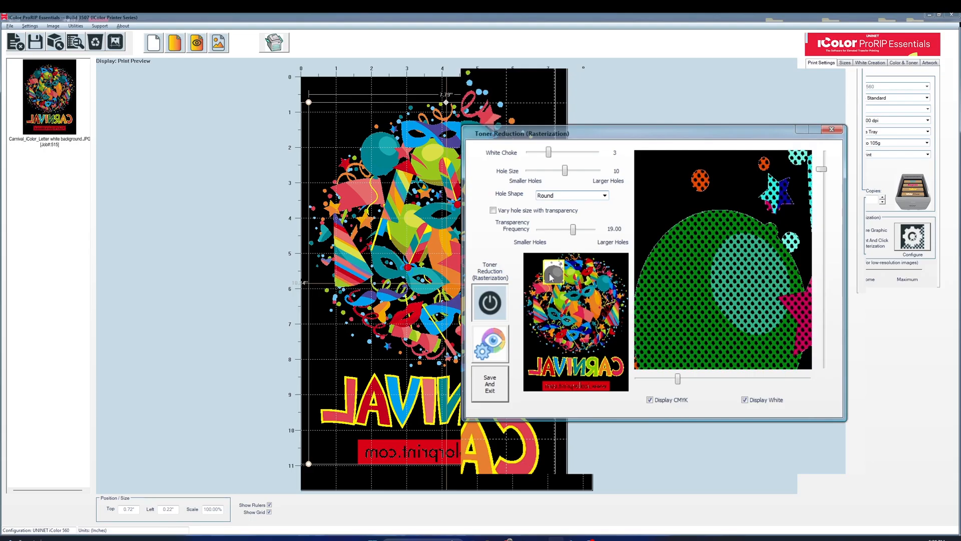
drag(551, 274, 555, 297)
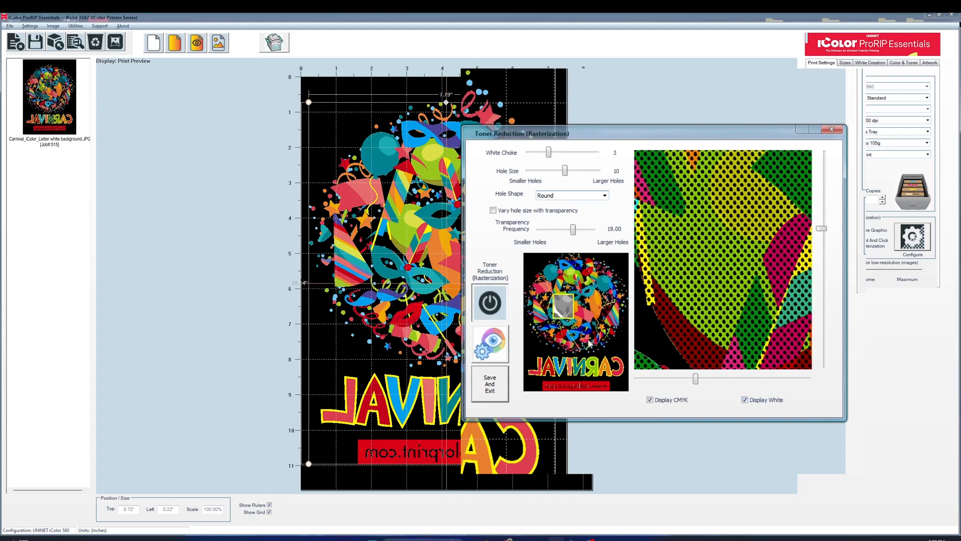
drag(562, 314, 571, 259)
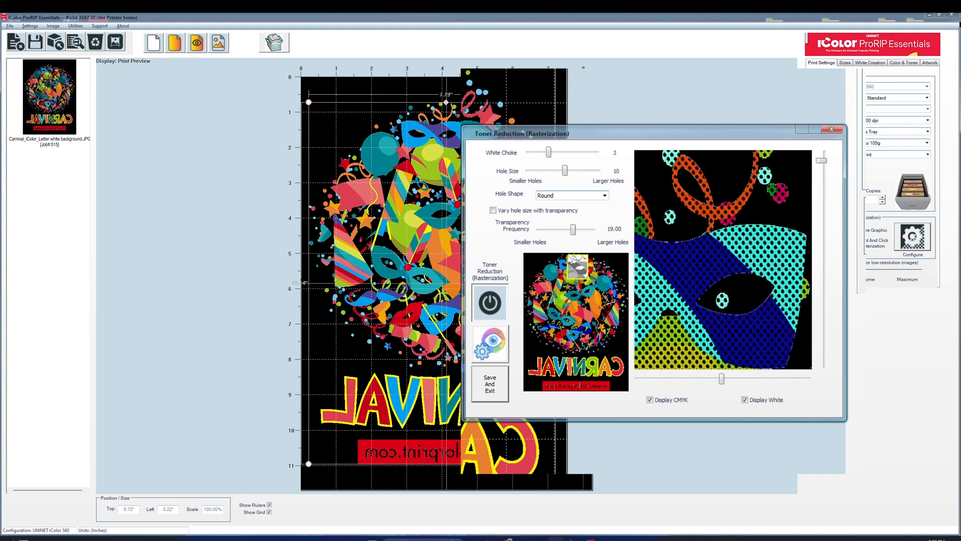
Set the toner reduction hole shape to Line and open the configuration for Point And Click Rasterization
click(559, 197)
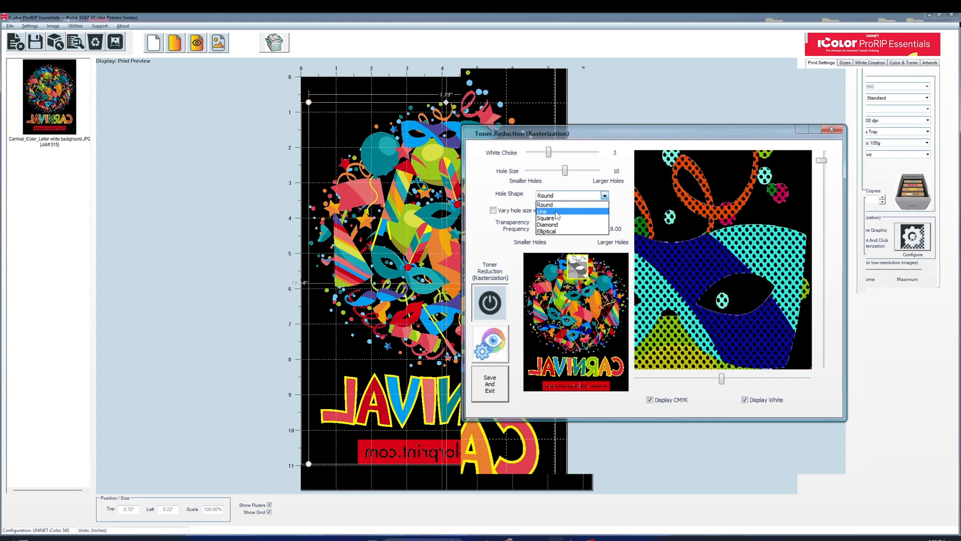
click(557, 212)
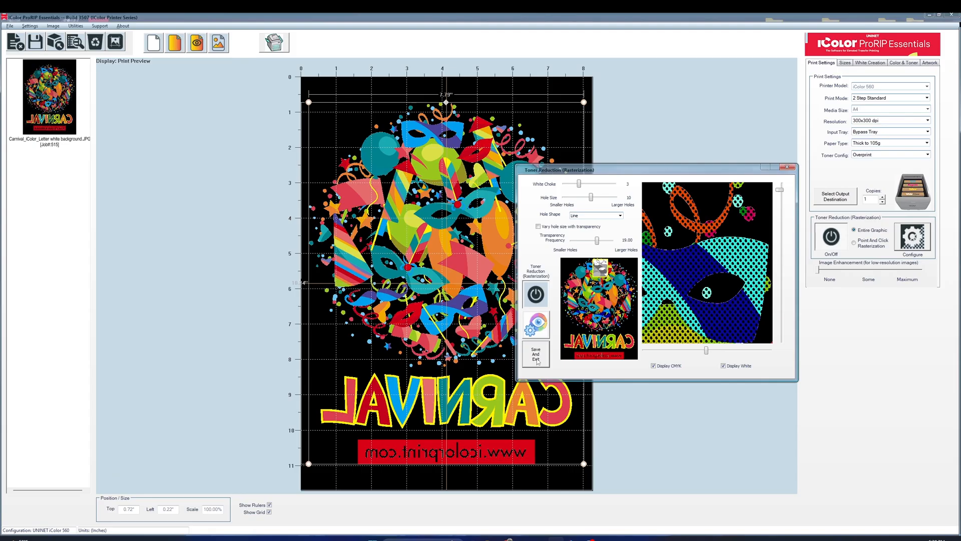
click(759, 347)
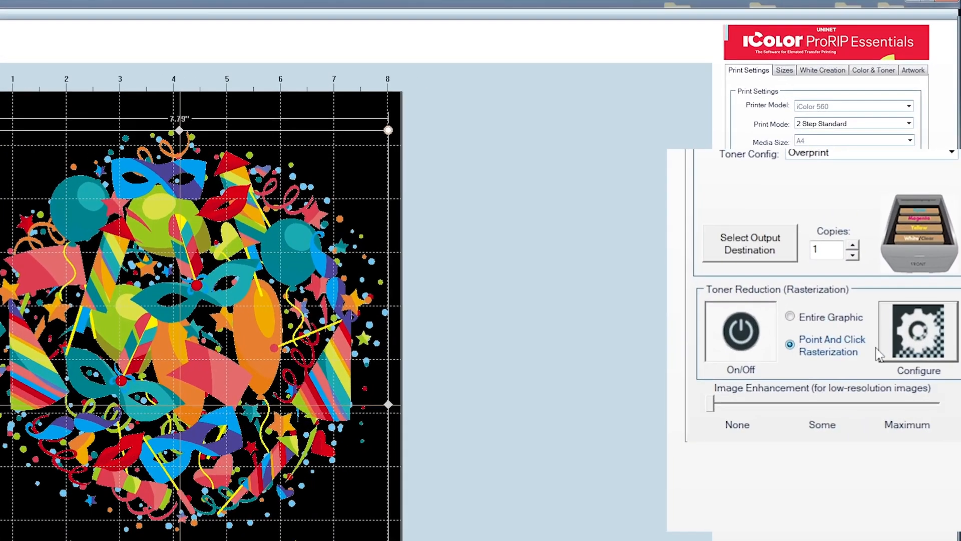
click(911, 345)
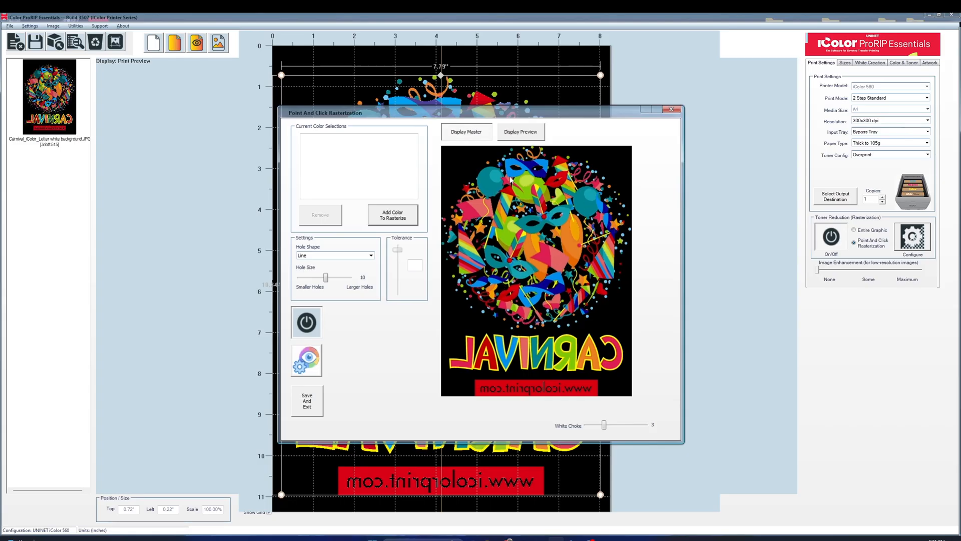
Add the dark teal of the right-hand balloon to rasterize as Selected Area Only, and update the full resolution preview
click(398, 221)
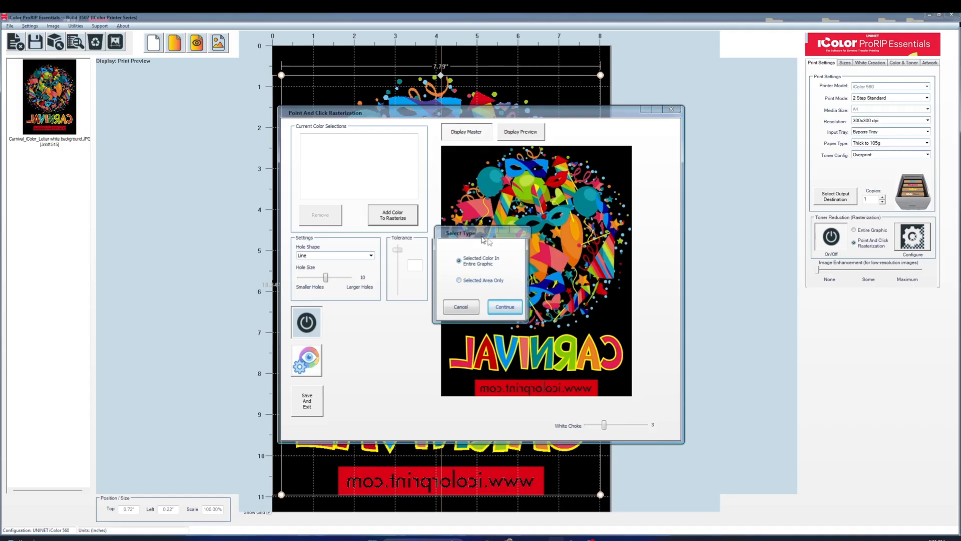
drag(475, 233, 623, 307)
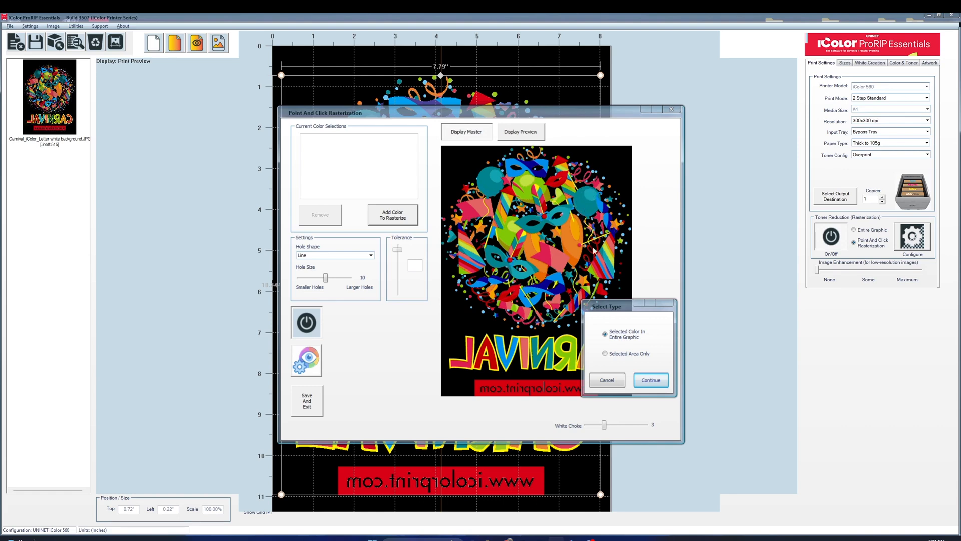
click(614, 354)
click(650, 380)
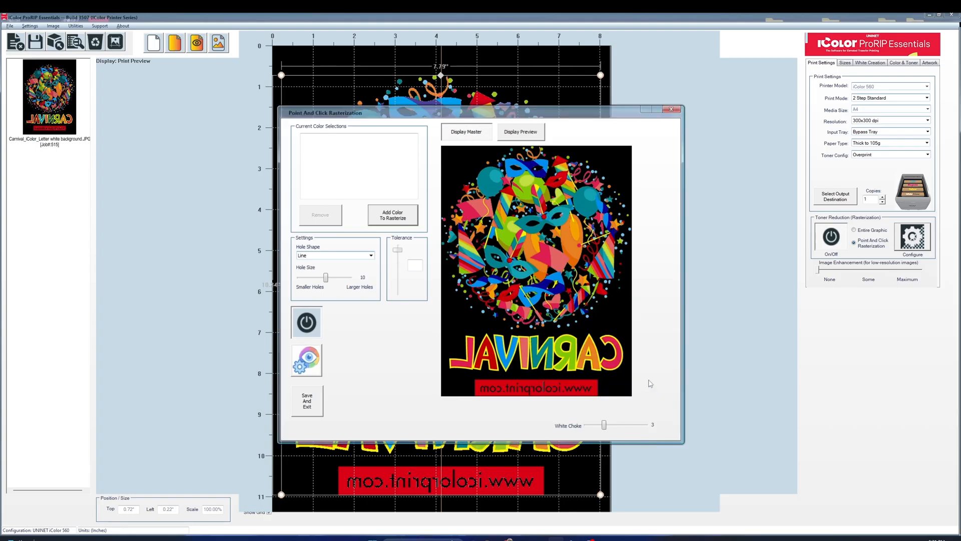
click(583, 204)
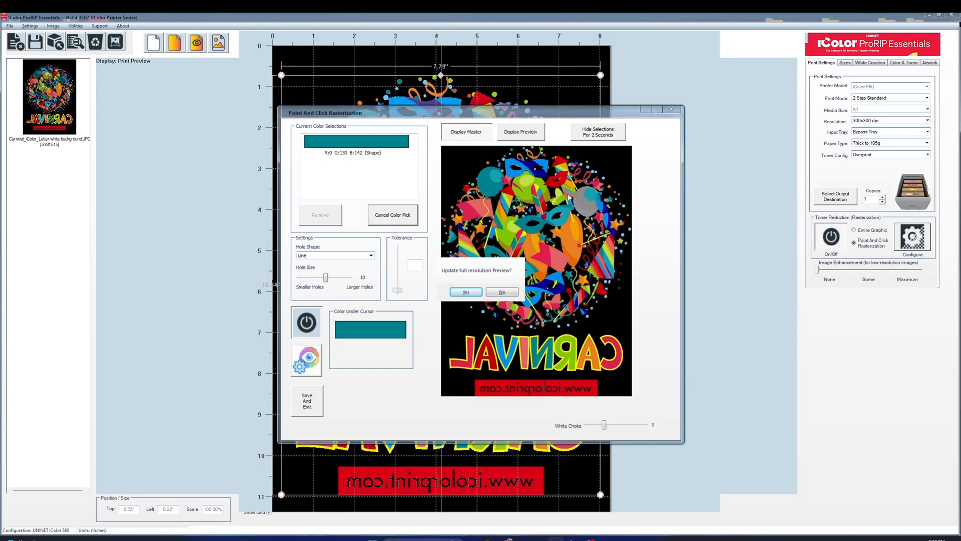
click(465, 291)
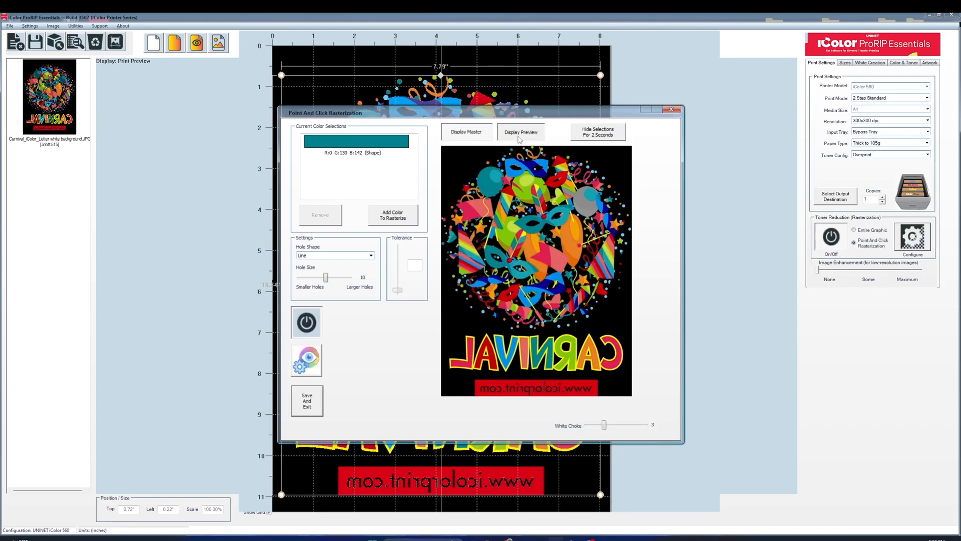
Examine the line pattern on the right-hand teal balloon in the preview, and return to the master display
drag(342, 322, 392, 337)
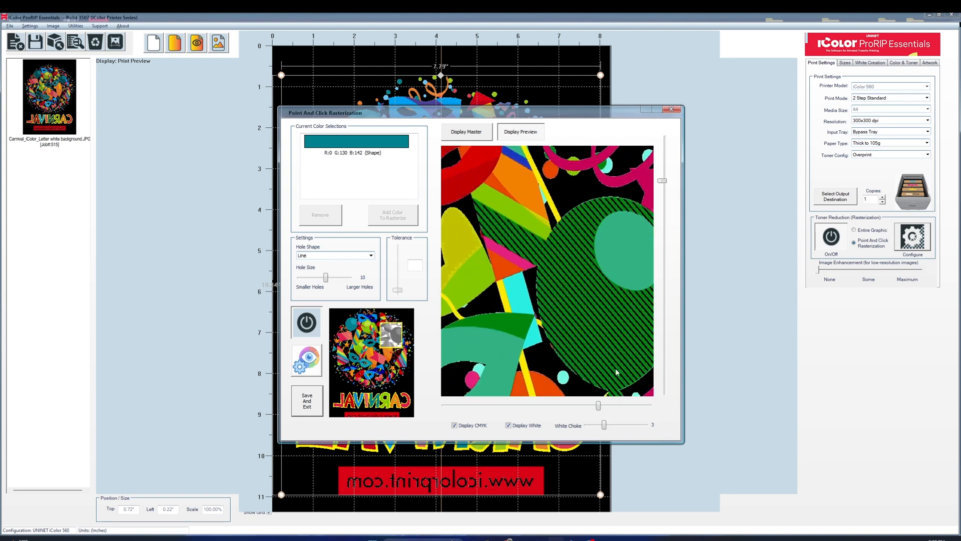
mouse_move(390, 335)
mouse_down()
mouse_move(402, 347)
mouse_move(398, 337)
mouse_up()
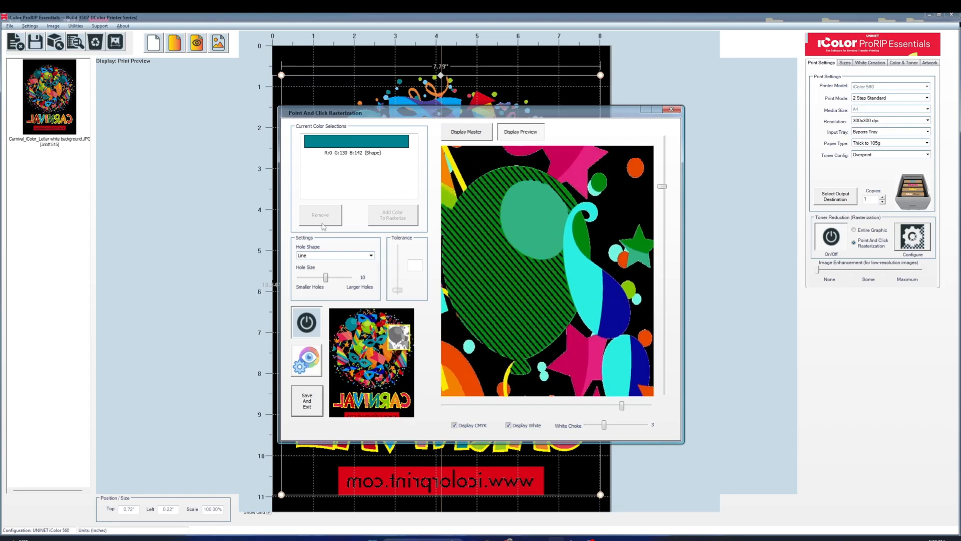
click(469, 134)
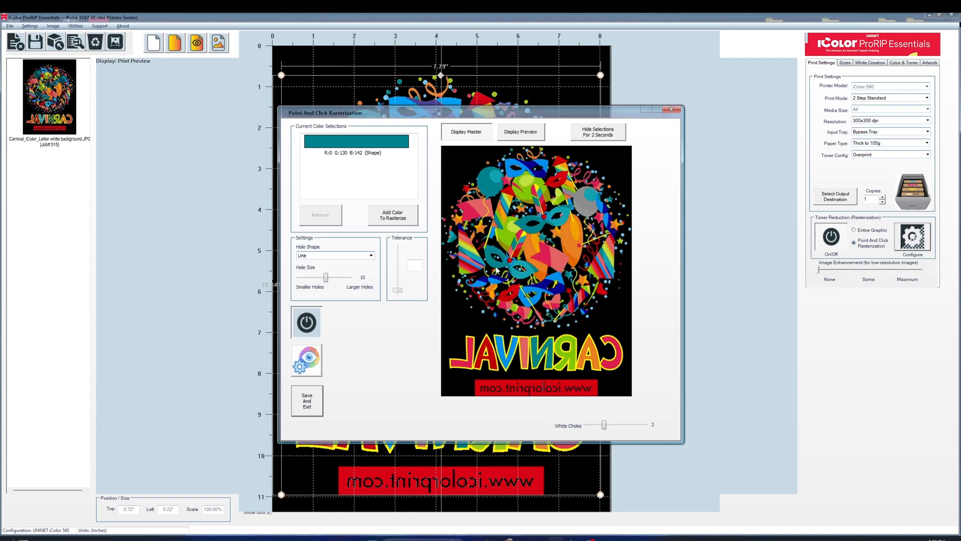
Add the lighter teal highlight of the right-hand balloon as Selected Area Only and check it in the updated preview
click(396, 219)
click(589, 196)
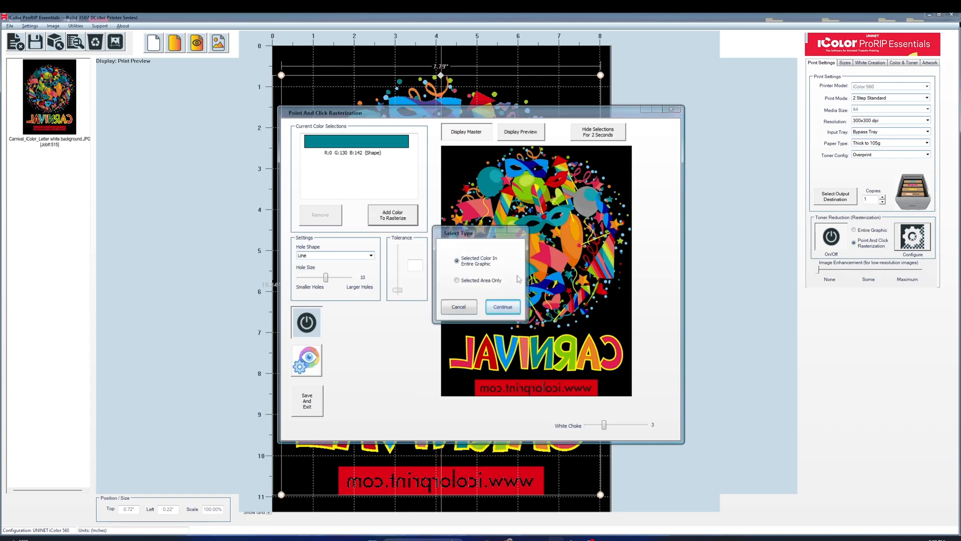
click(456, 280)
click(502, 306)
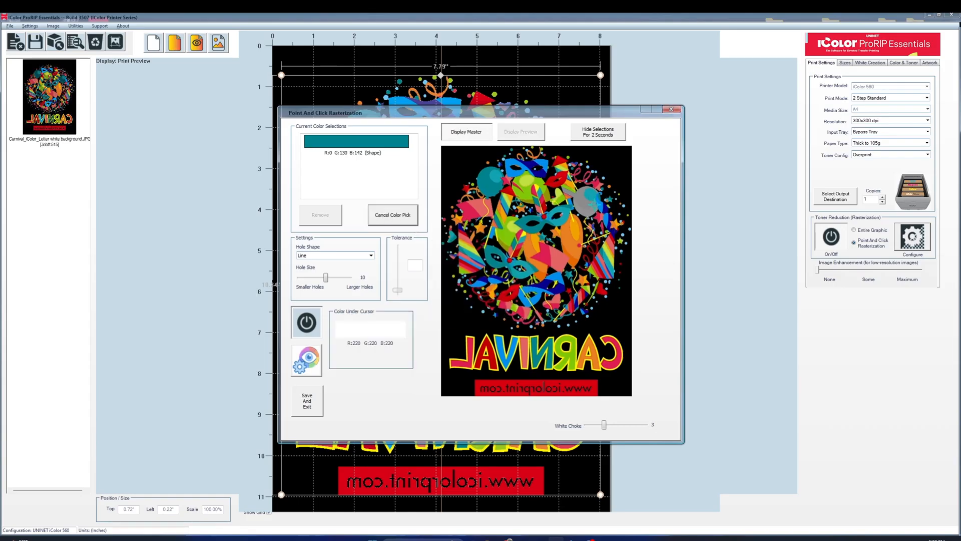
click(593, 194)
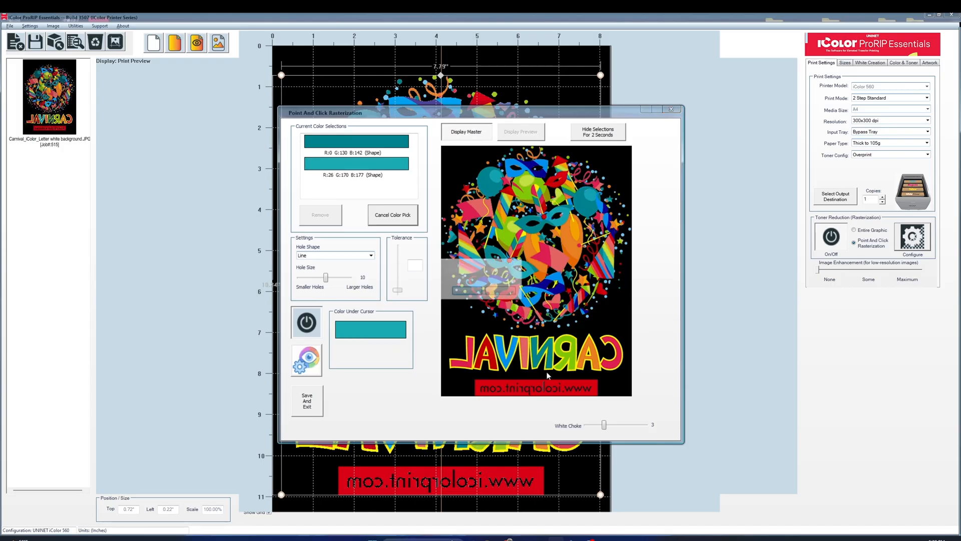
click(465, 294)
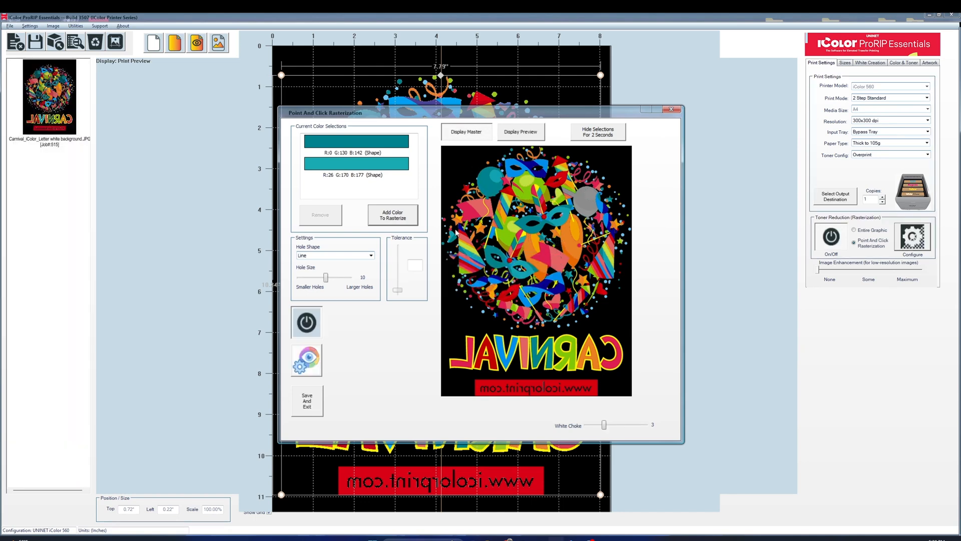
click(513, 132)
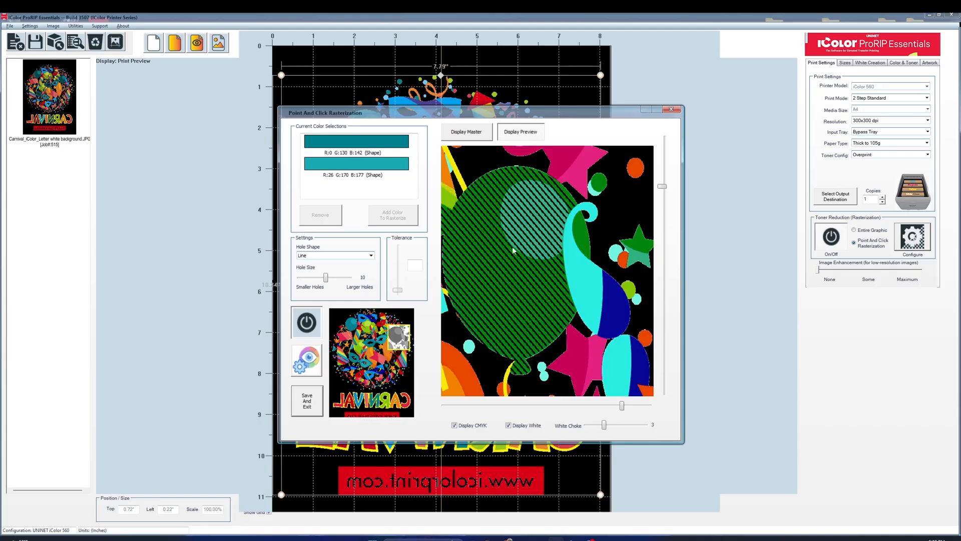
Back in the master display, add the balloon's remaining dark teal edge area as Selected Area Only and update the preview
click(468, 138)
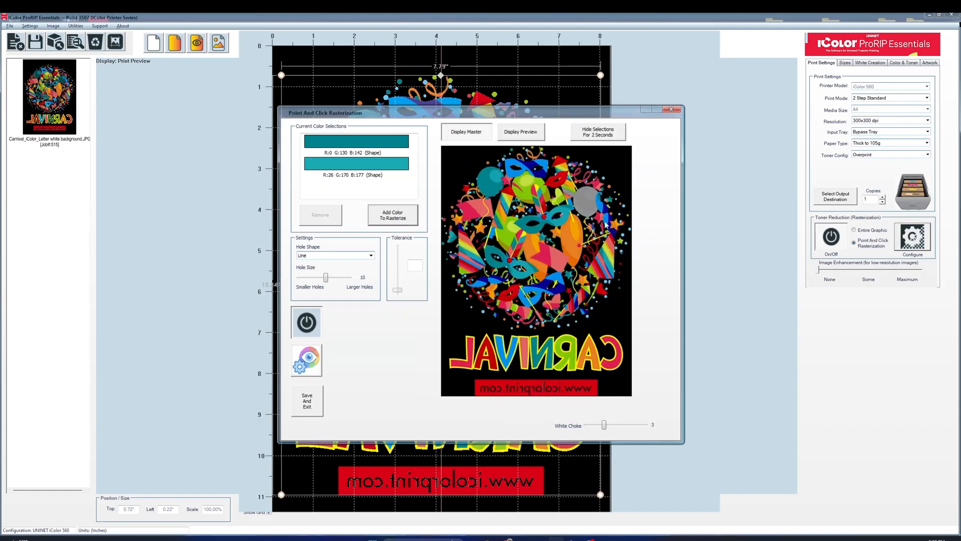
click(396, 217)
click(464, 277)
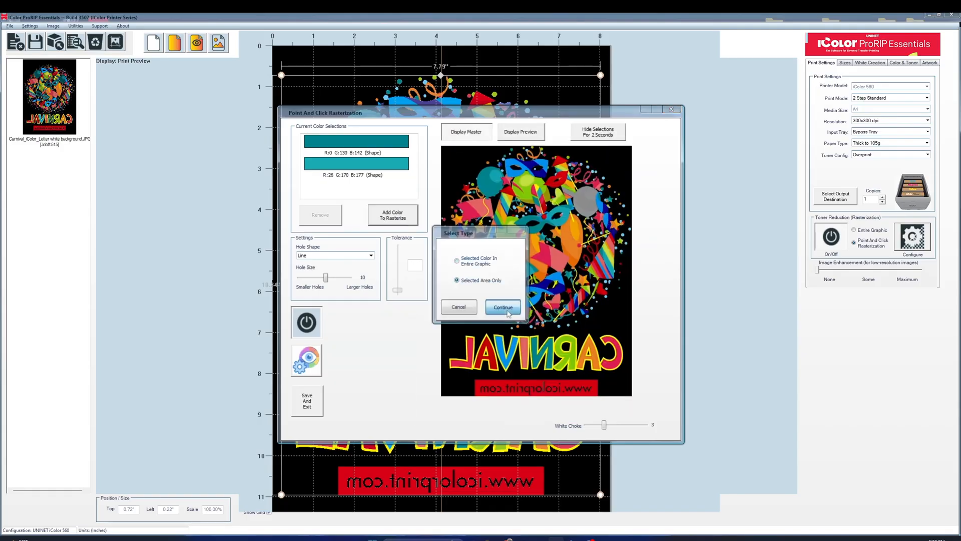
click(501, 306)
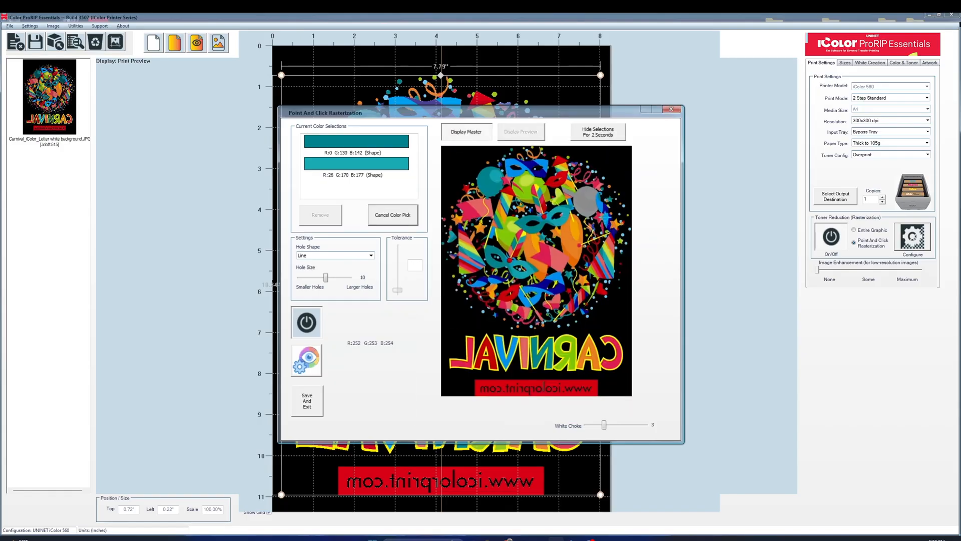
click(600, 197)
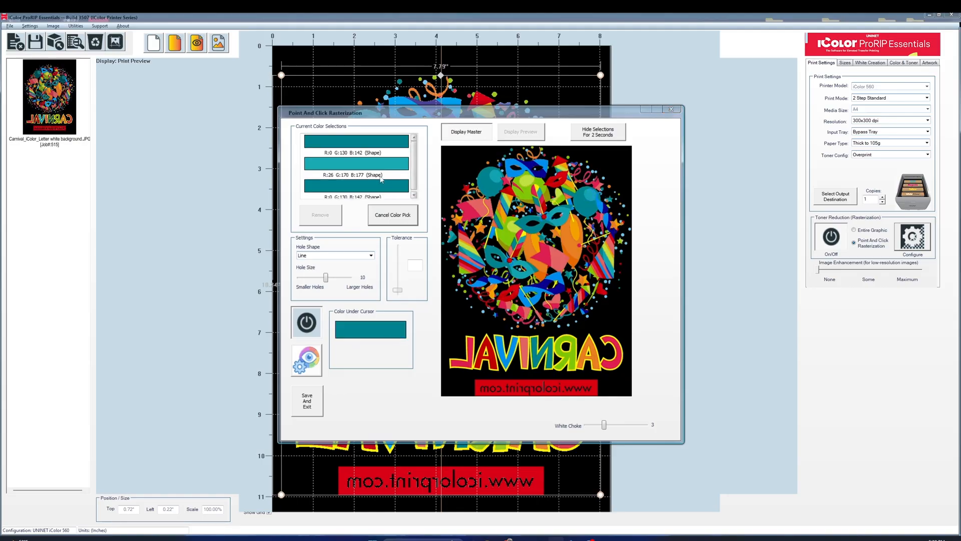
click(466, 292)
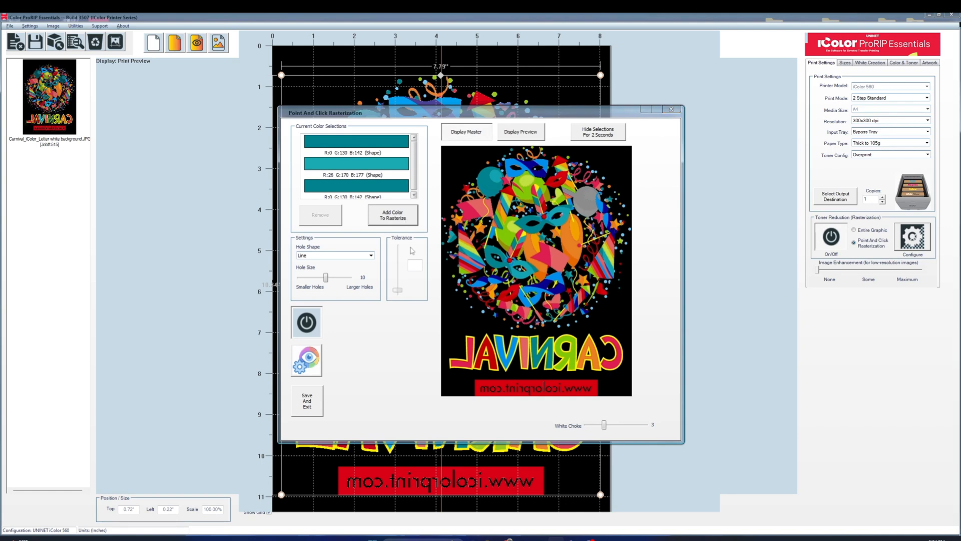
Add the red of the letter A in CARNIVAL, picked from the graphic, as Selected Color In Entire Graphic and update the preview
click(398, 216)
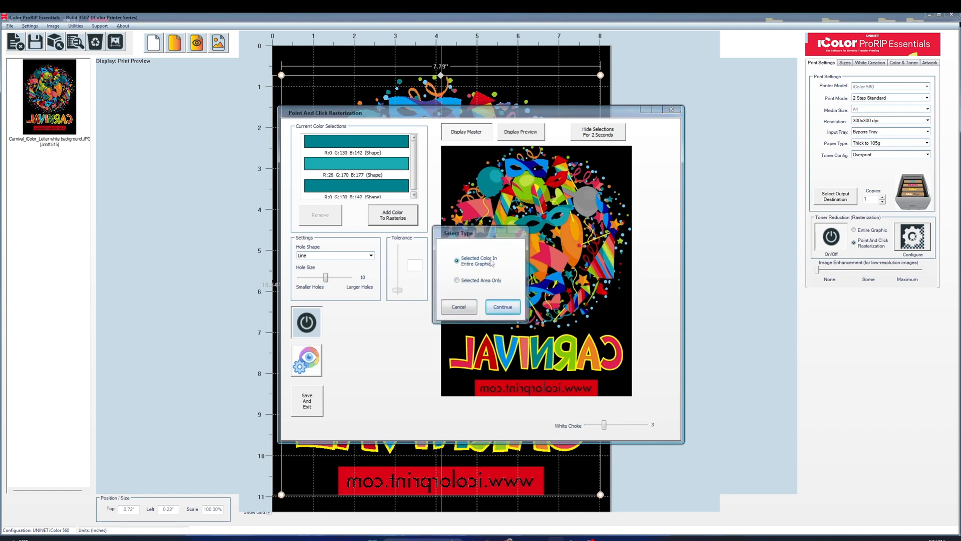
click(499, 307)
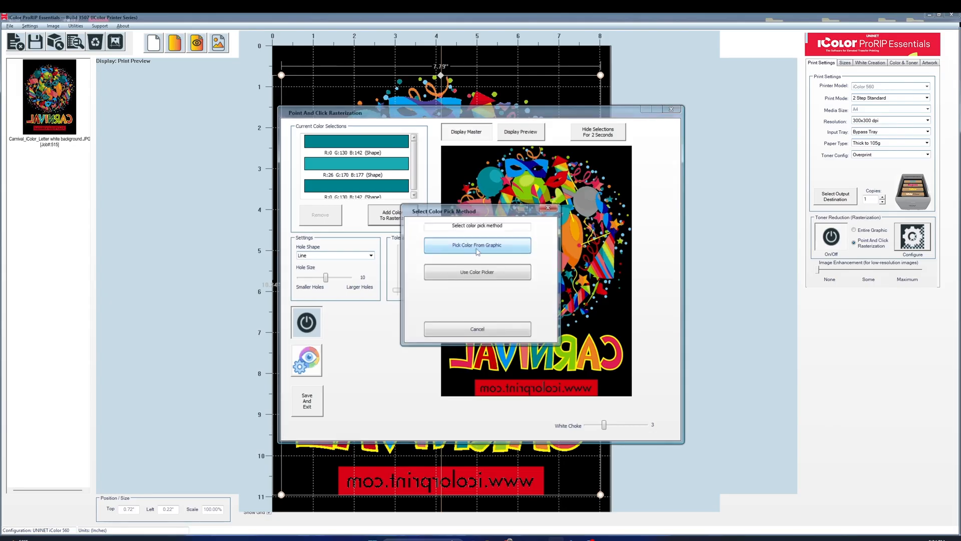
click(477, 250)
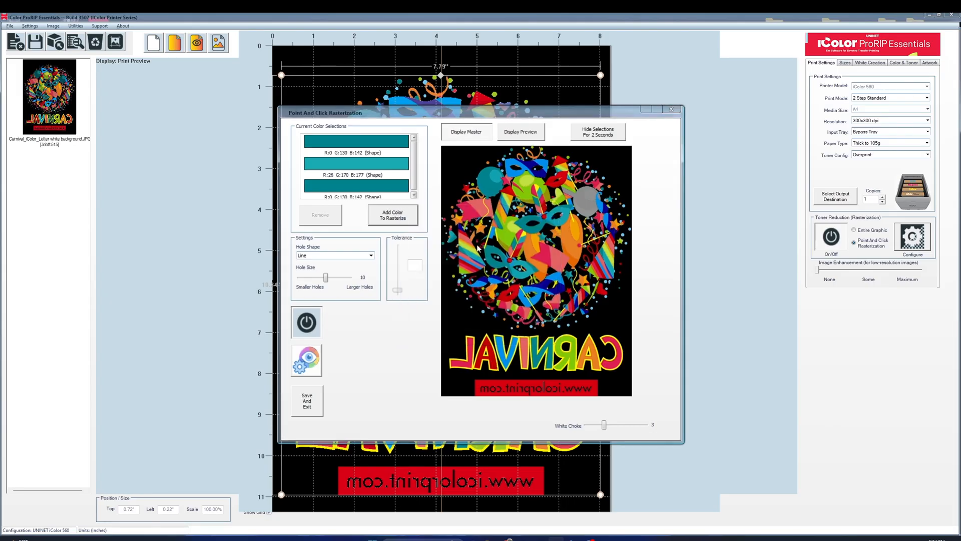
click(484, 346)
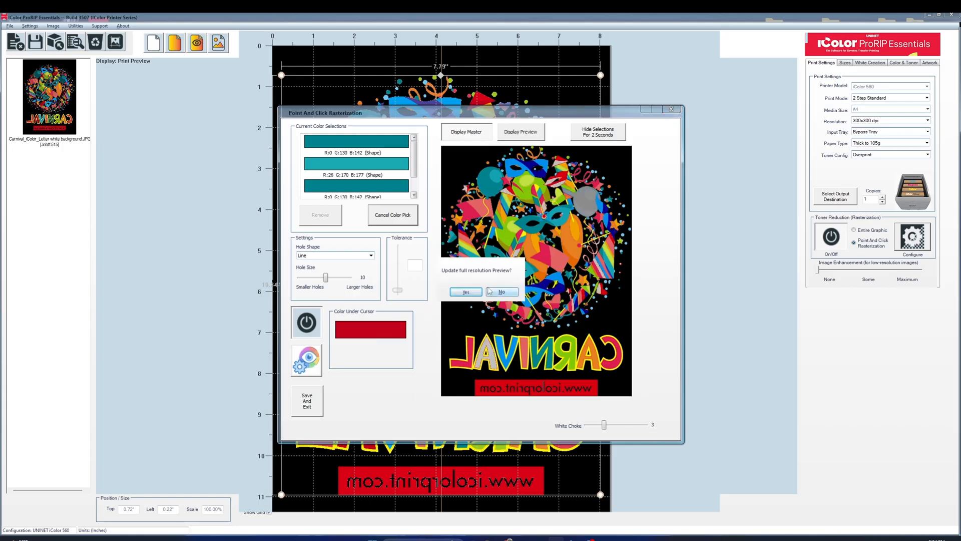
click(497, 344)
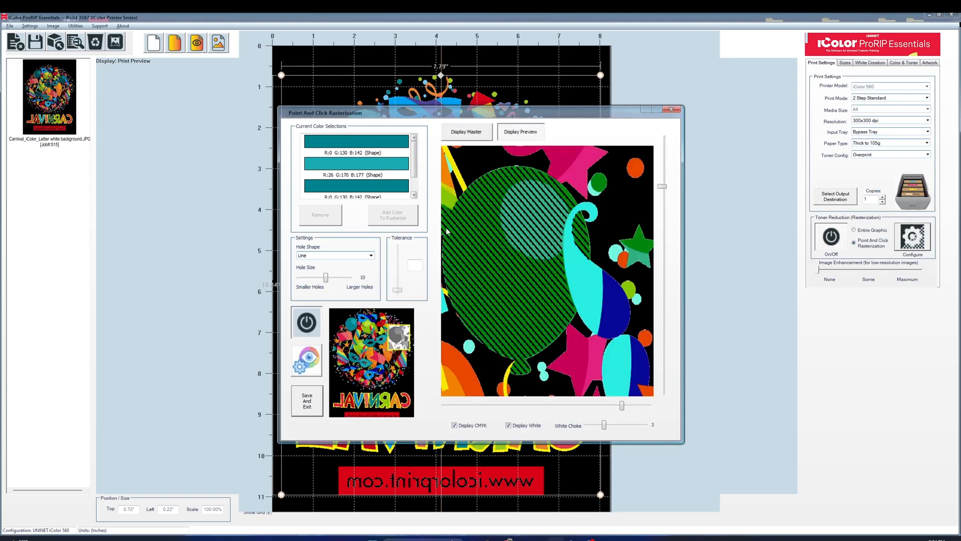
Examine the line rasterization on the red star, the red cone tip and the right-hand teal balloon in the preview
drag(393, 331, 348, 333)
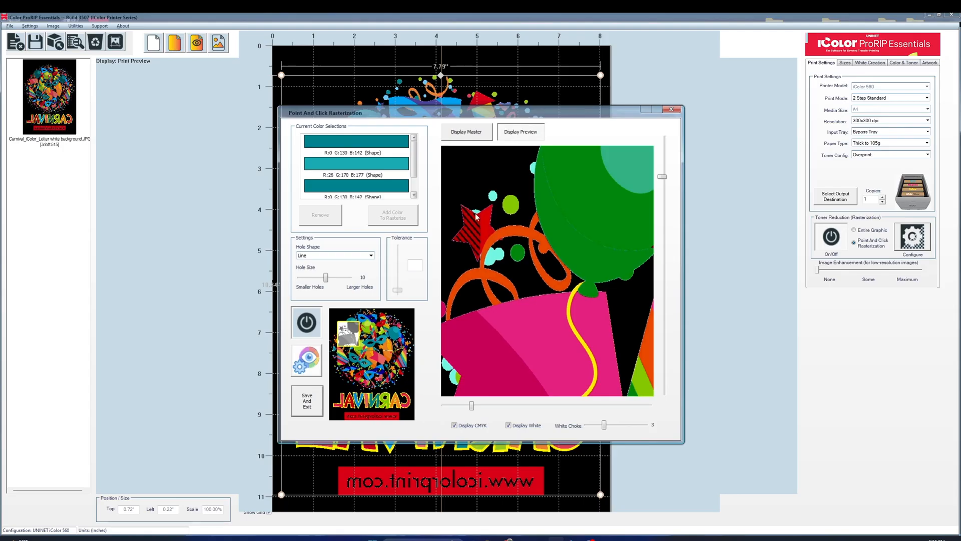
drag(368, 344, 363, 331)
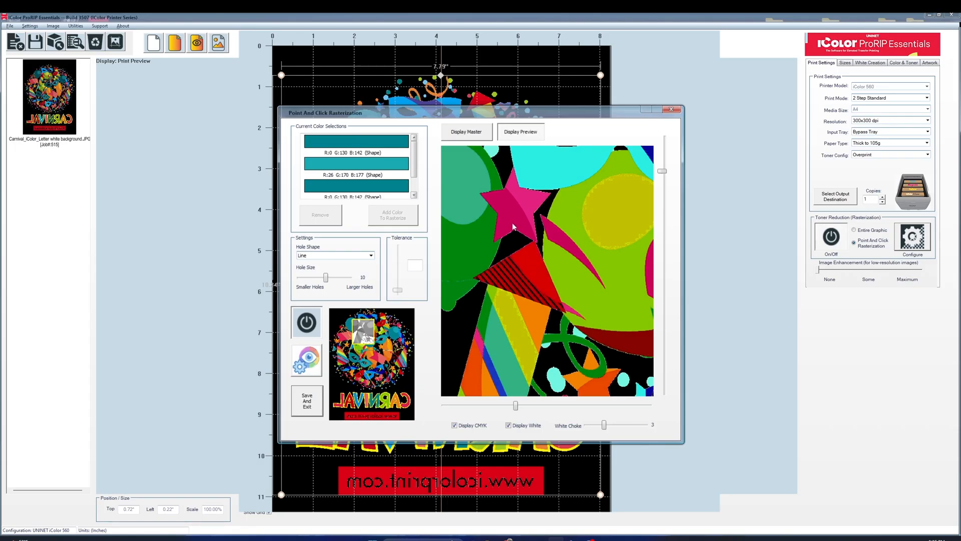
drag(368, 338, 393, 340)
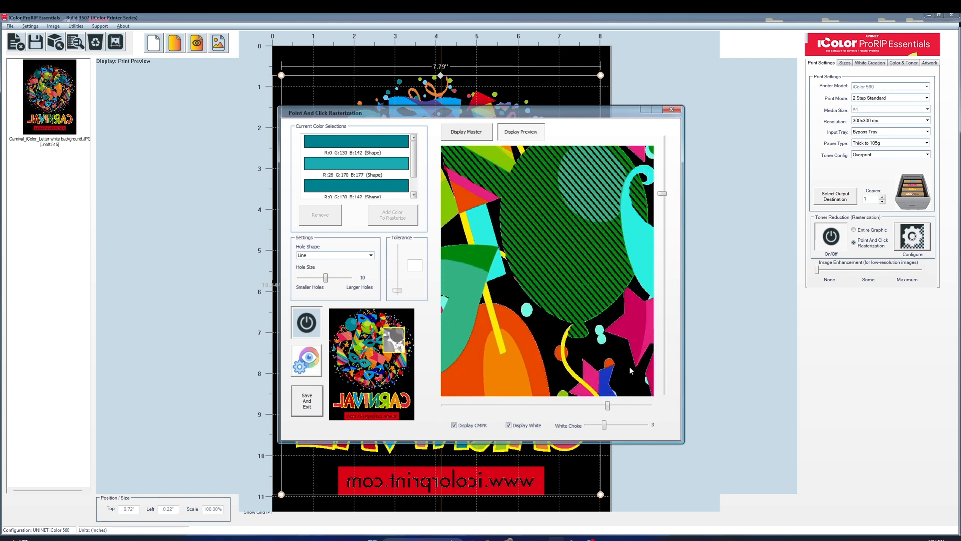
click(500, 173)
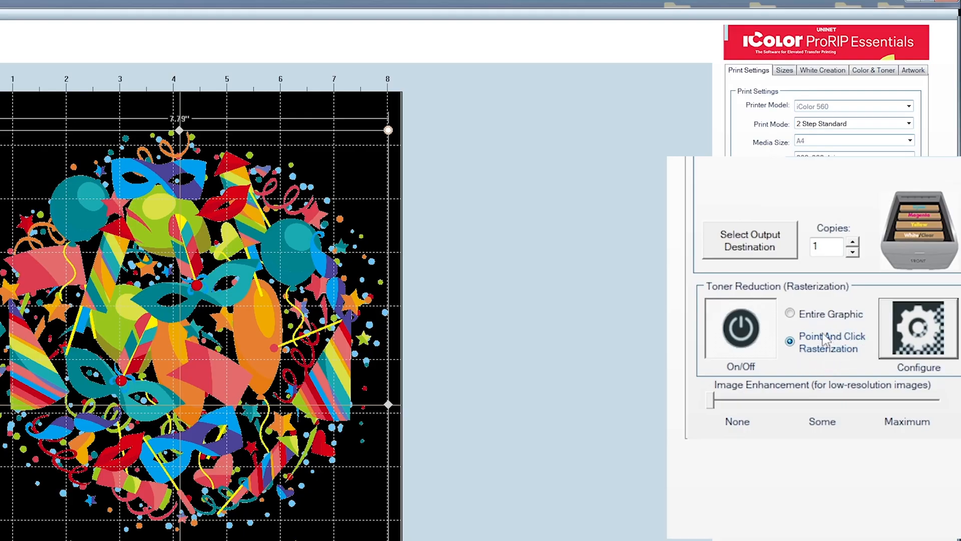
Open the White Creation settings
click(822, 70)
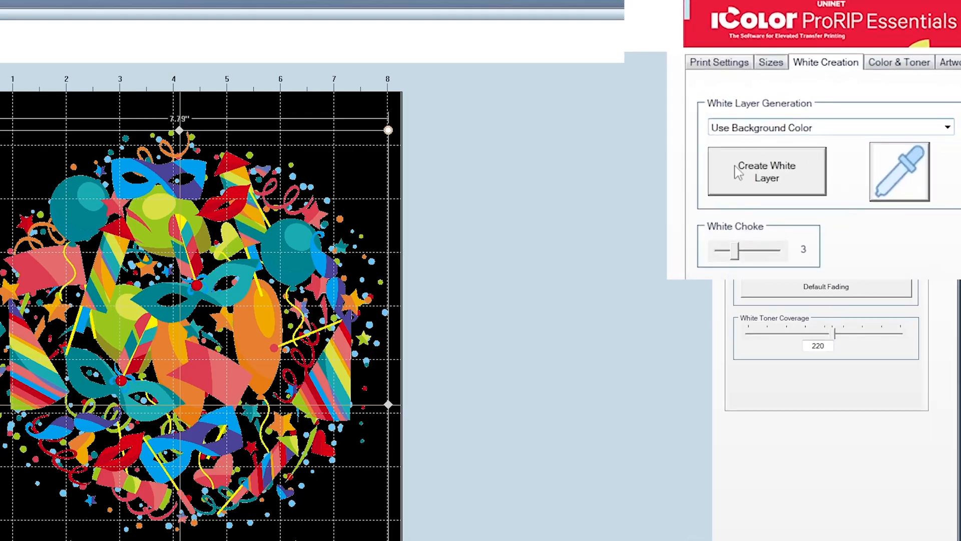